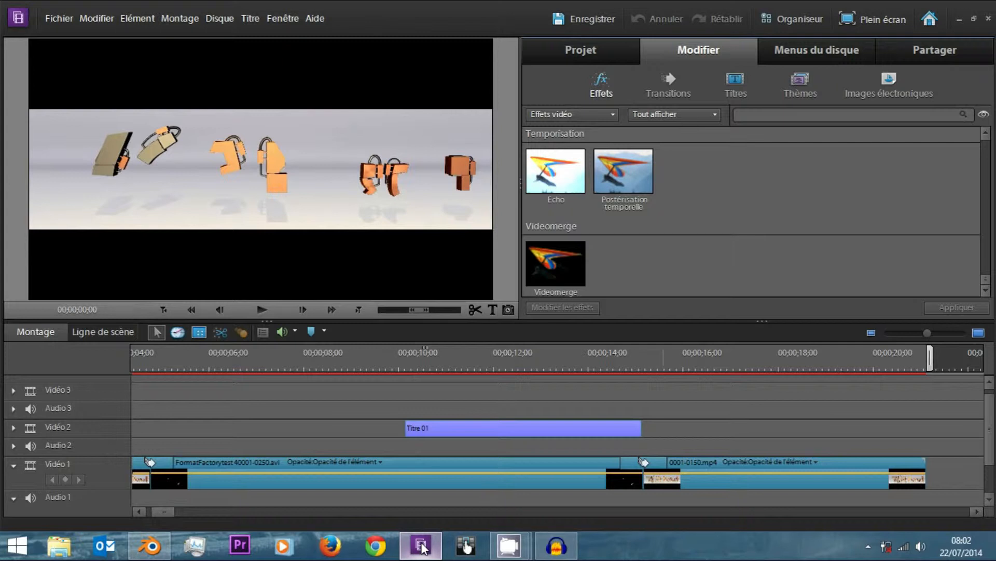
Open the effect settings of the first clip, 0001-0120.mp4, on the Vidéo 1 track.
left_click_drag(321, 369, 184, 368)
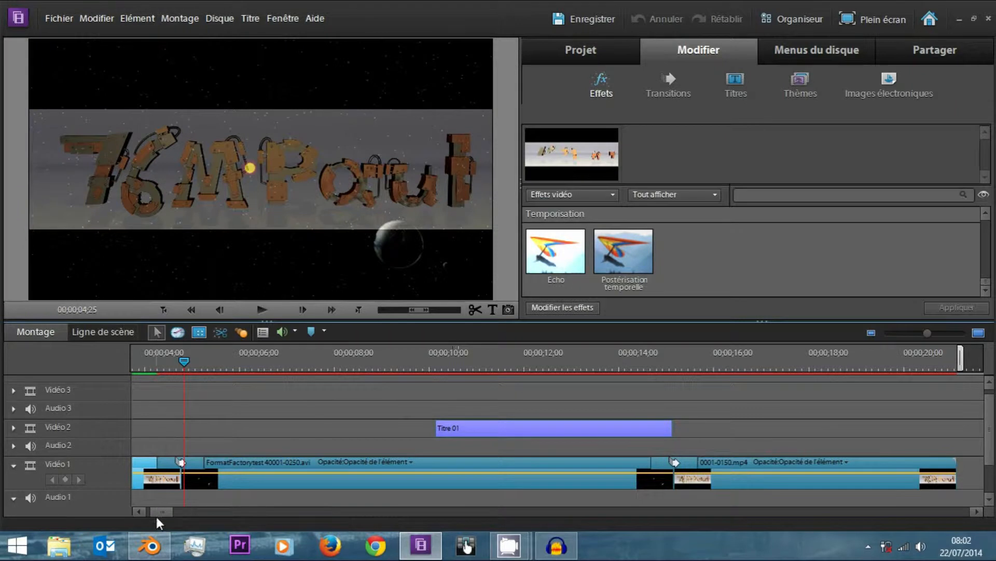
left_click(138, 512)
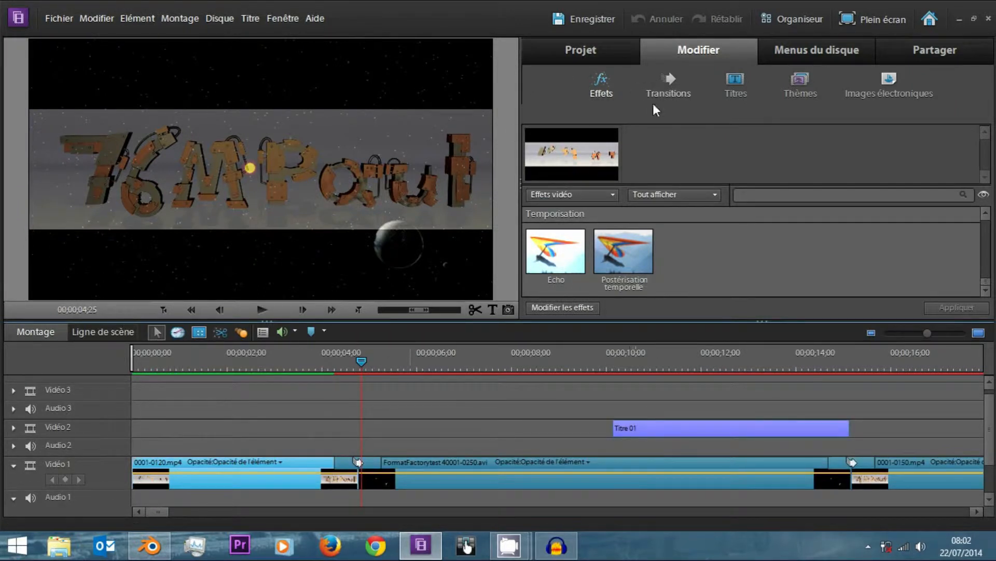
left_click_drag(357, 359, 410, 359)
left_click_drag(431, 398, 171, 374)
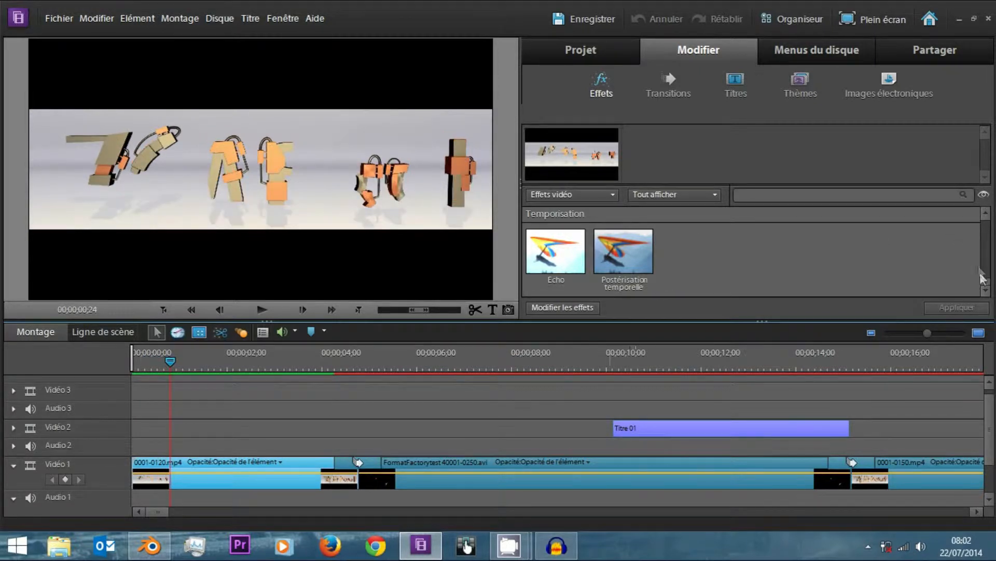
left_click_drag(988, 283, 984, 213)
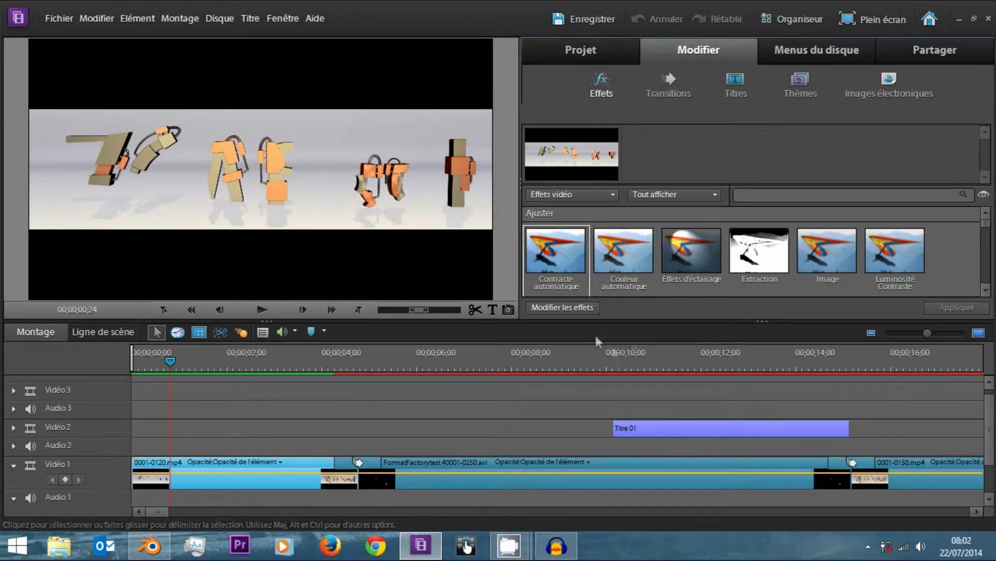
left_click(573, 308)
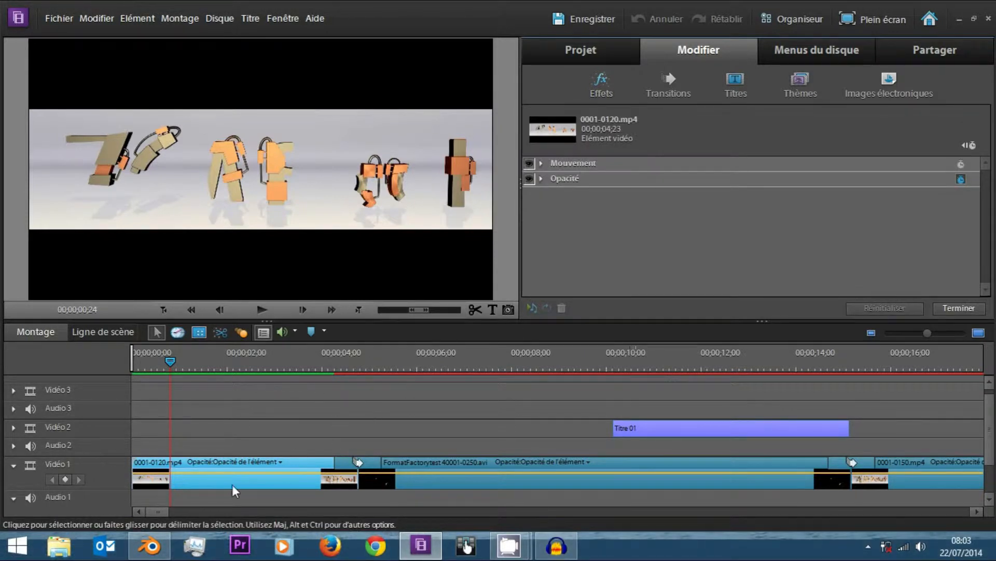
Expand the clip's Opacité and Mouvement properties and display a slightly widened keyframe timeline beside them.
left_click(541, 180)
left_click(540, 164)
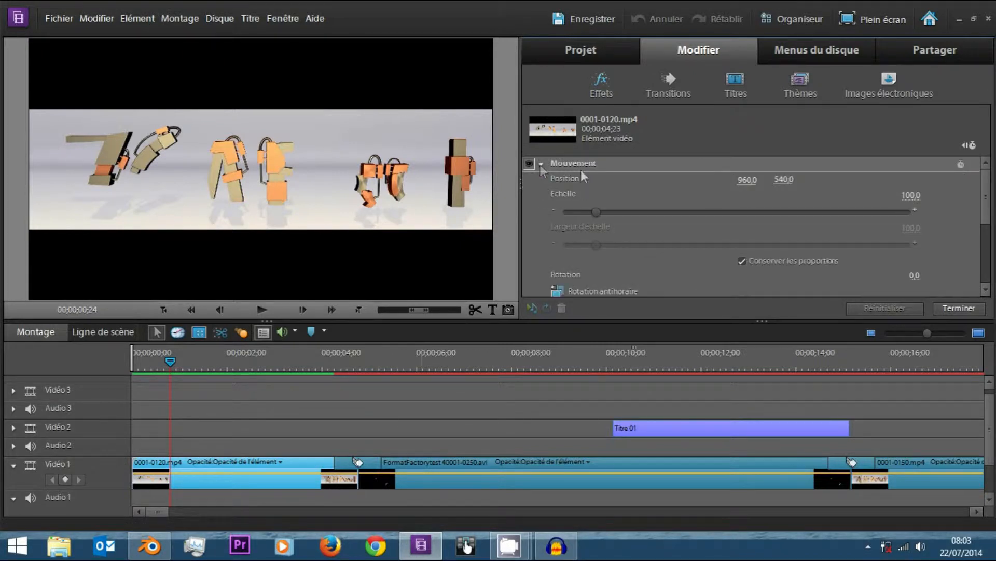
scroll(981, 233, "down", 5)
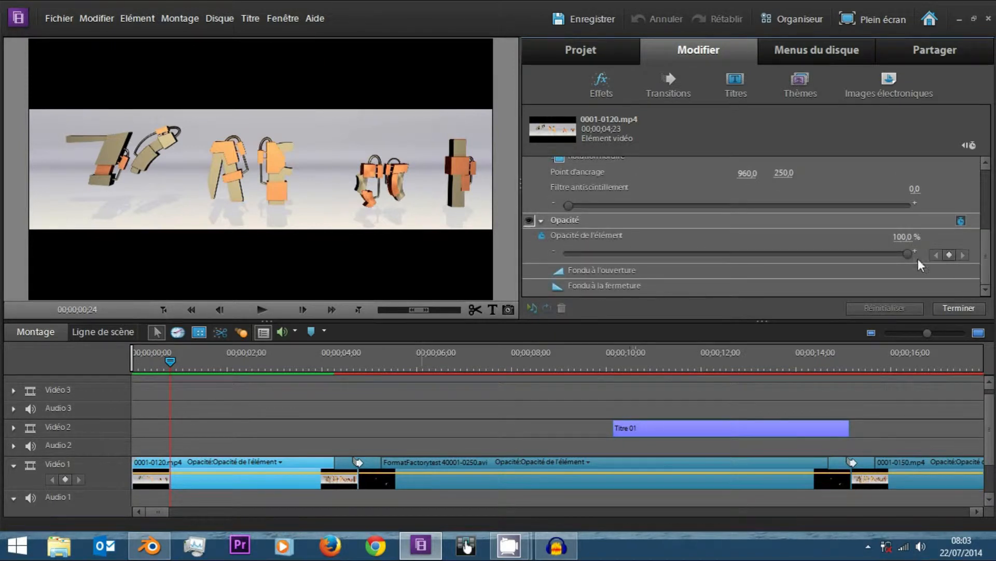
mouse_move(987, 244)
left_mouse_down()
mouse_move(988, 165)
mouse_move(984, 252)
left_mouse_up()
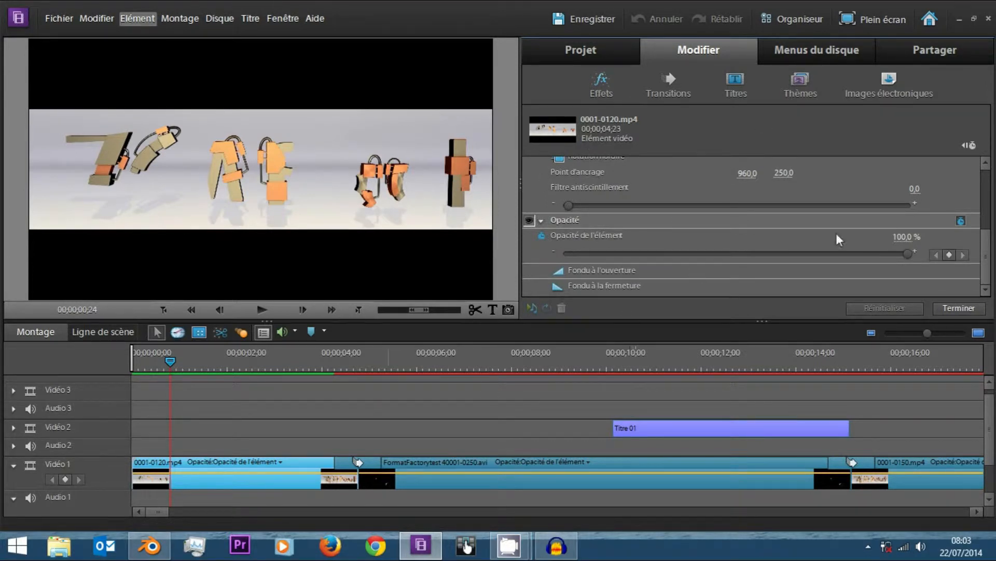
left_click(965, 146)
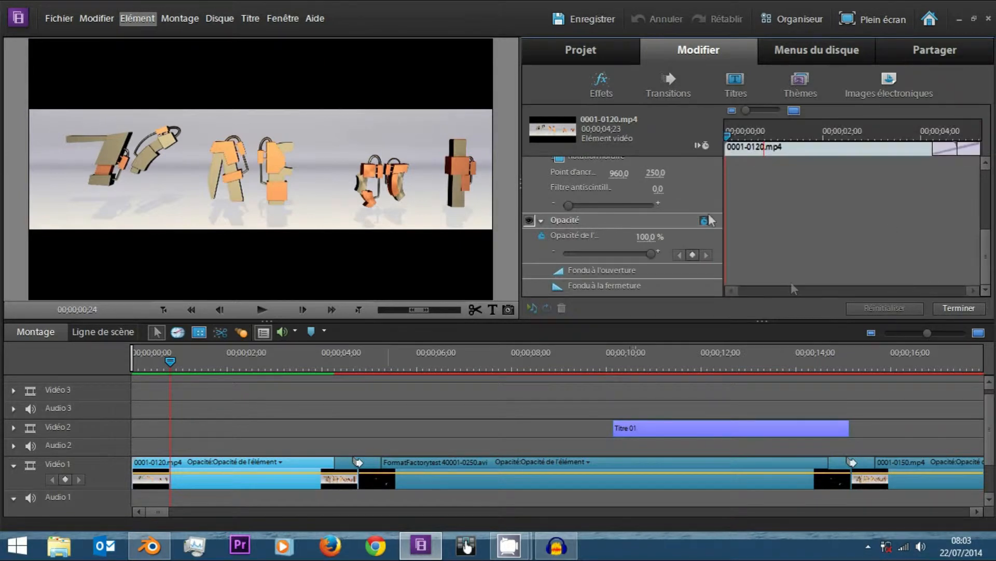
left_click_drag(721, 207, 711, 208)
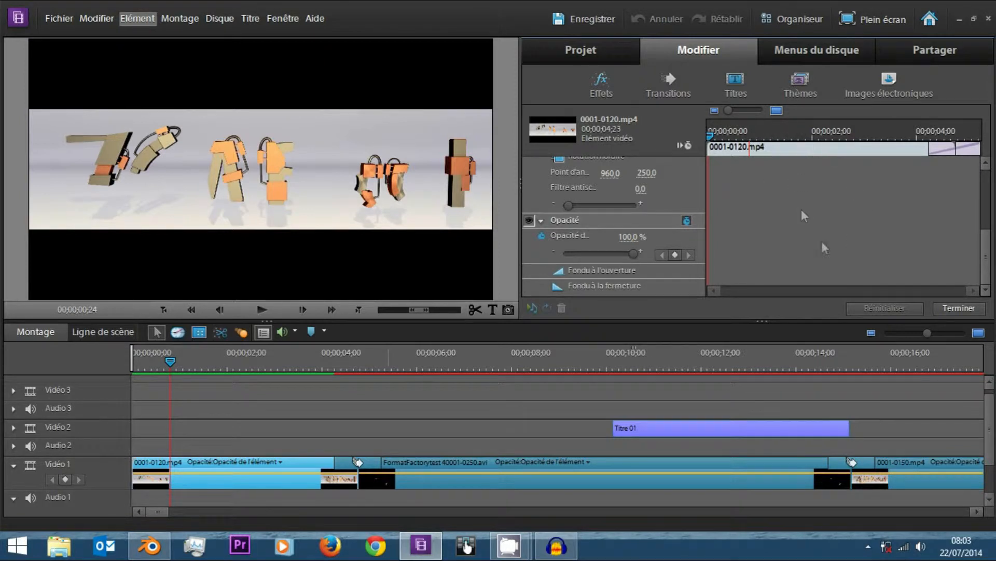
Enable keyframe animation for the Mouvement properties at 00;00;00;00 and review the resulting property keyframes.
left_click_drag(711, 138, 665, 159)
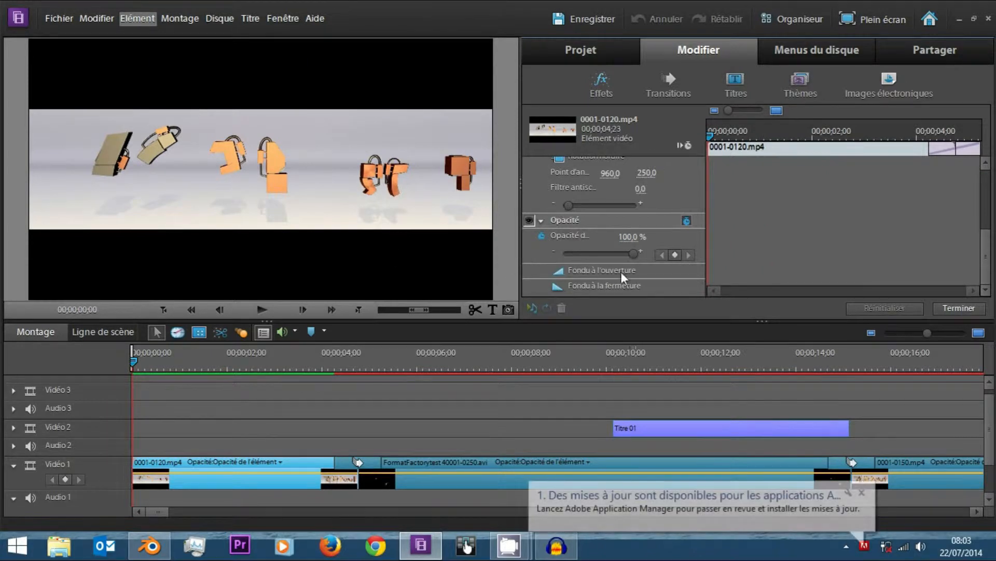
scroll(645, 228, "up", 1)
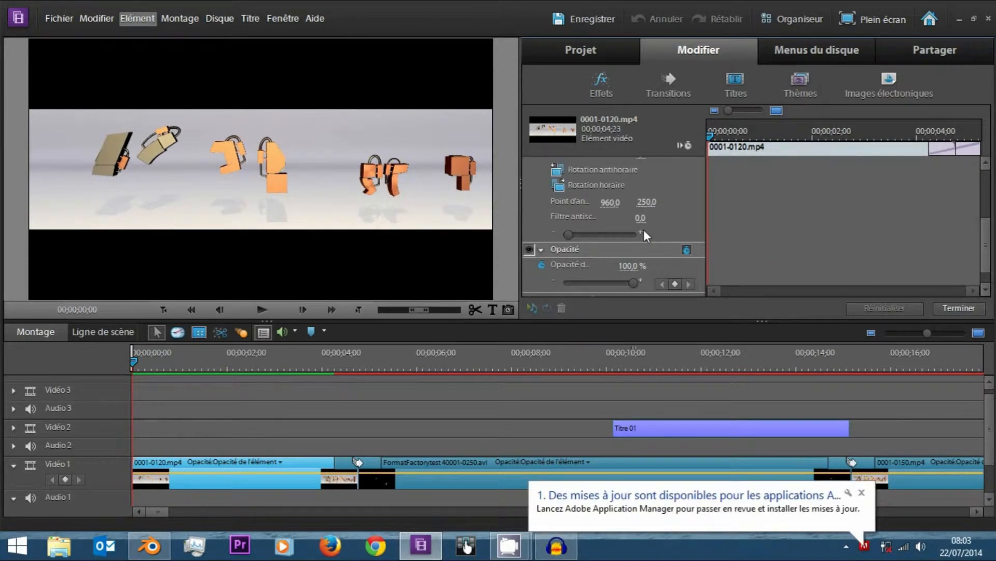
left_click_drag(988, 248, 985, 192)
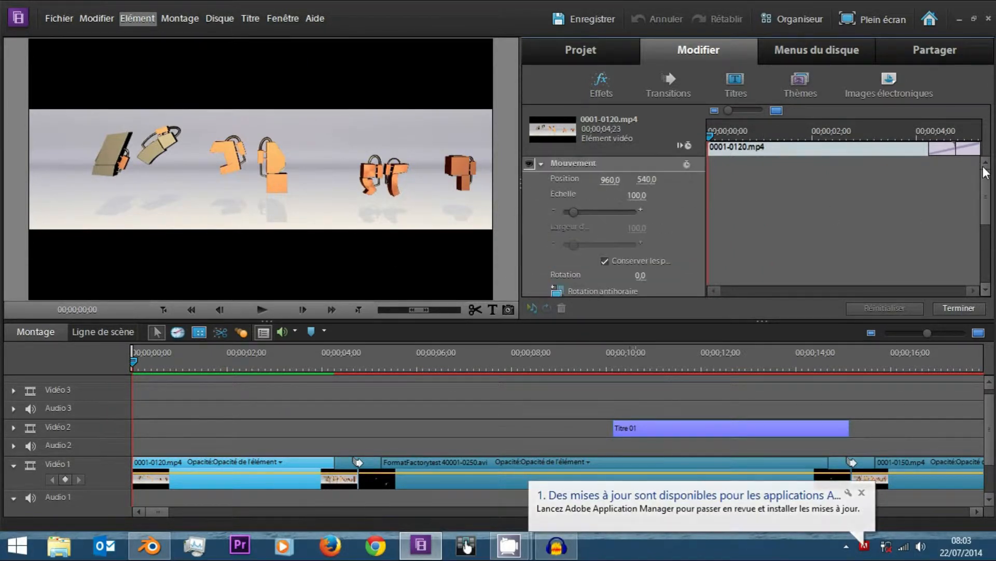
left_click(687, 163)
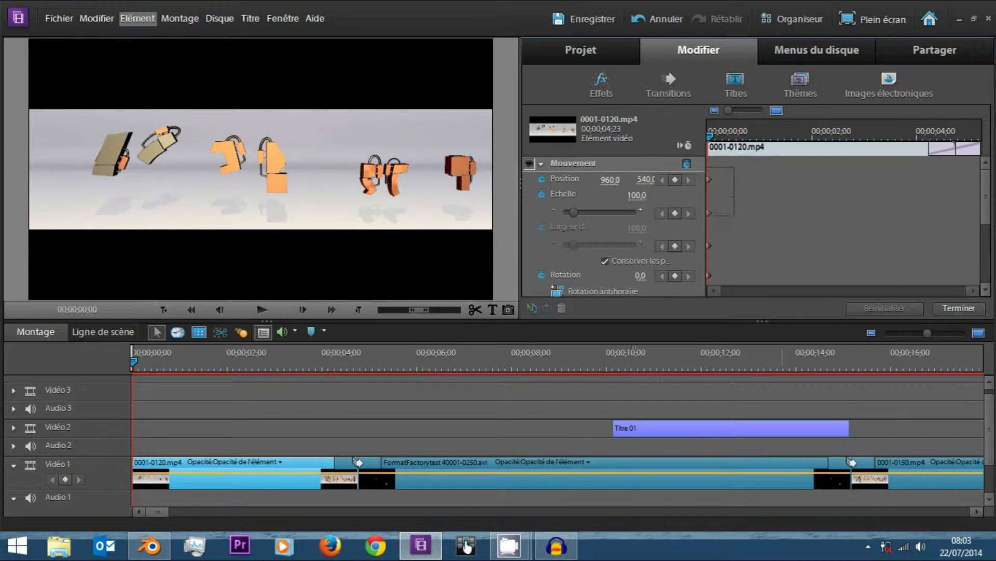
scroll(725, 259, "down", 2)
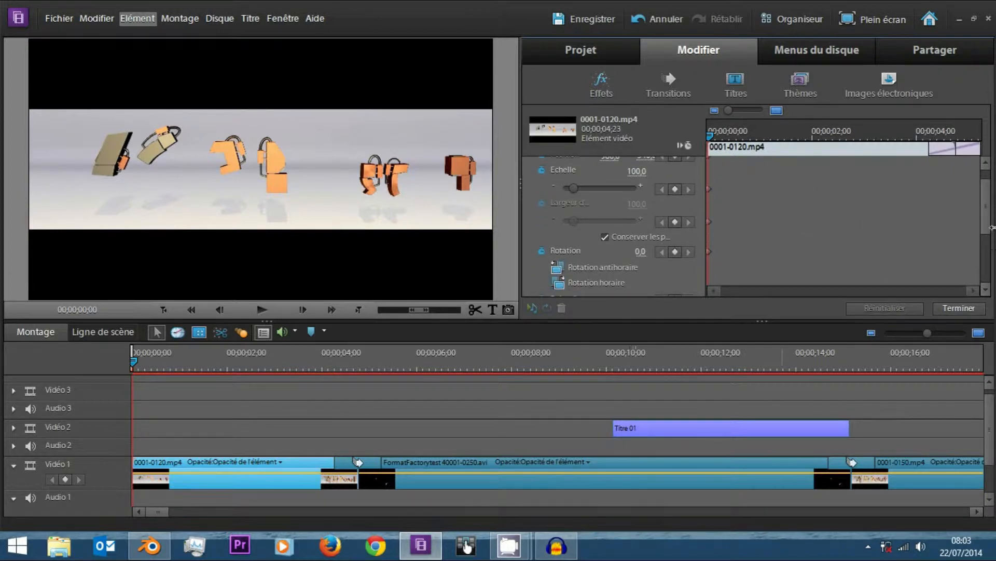
left_click_drag(986, 234, 980, 271)
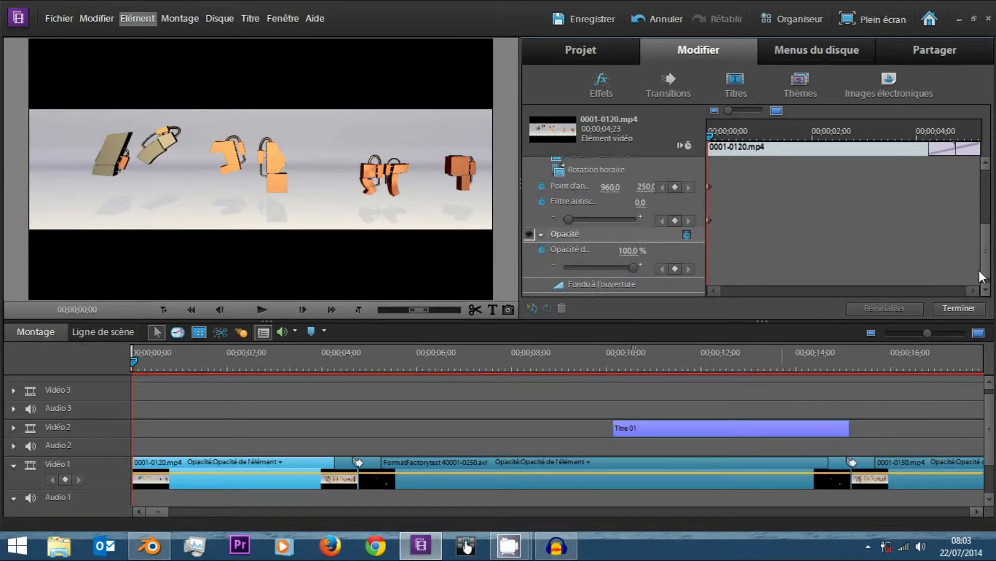
scroll(949, 164, "up", 10)
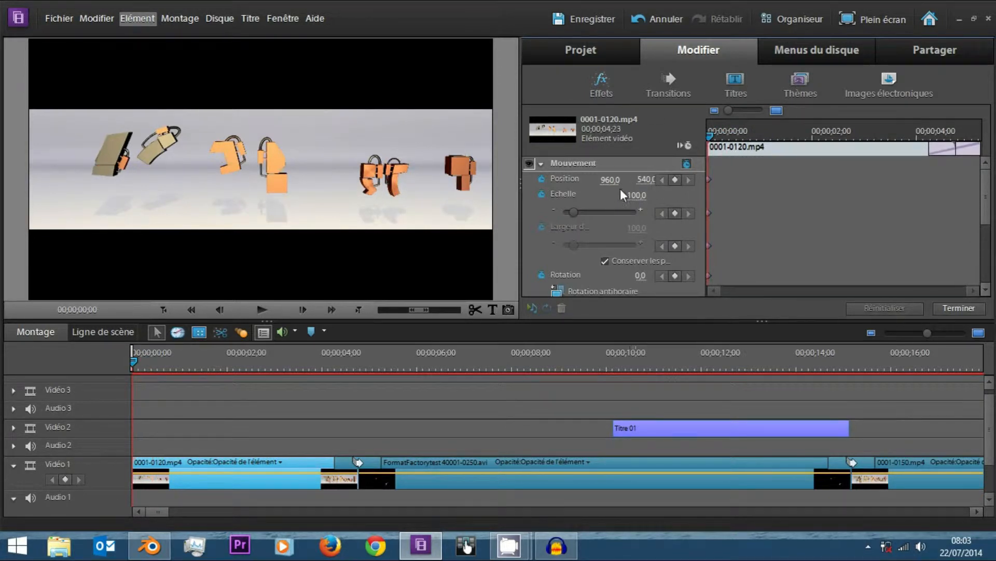
Animate the clip's Echelle from 0,0 at 00;00;00;00 to 218,2 at 00;00;02;00.
left_click_drag(577, 215, 540, 216)
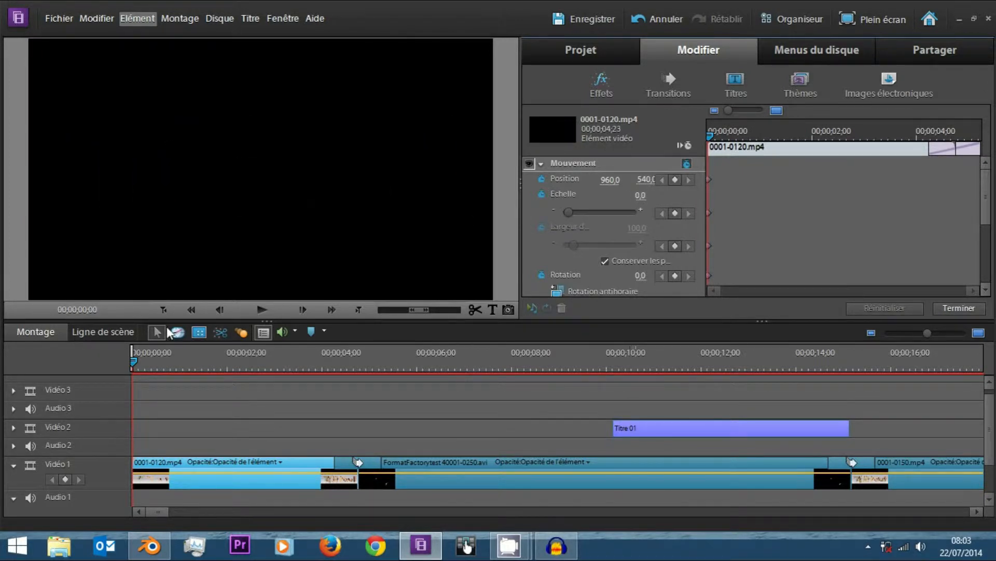
left_click(812, 136)
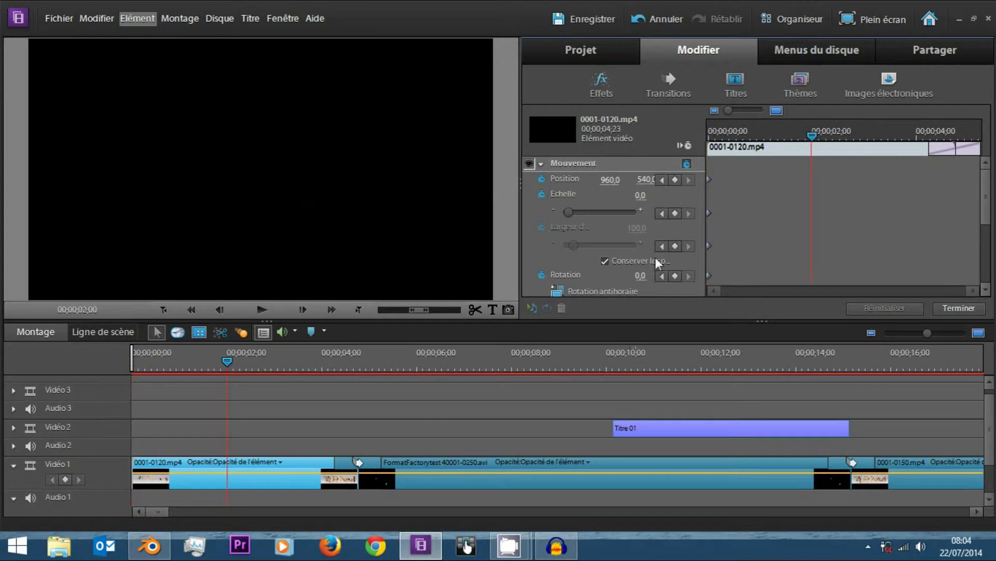
left_click_drag(571, 210, 581, 211)
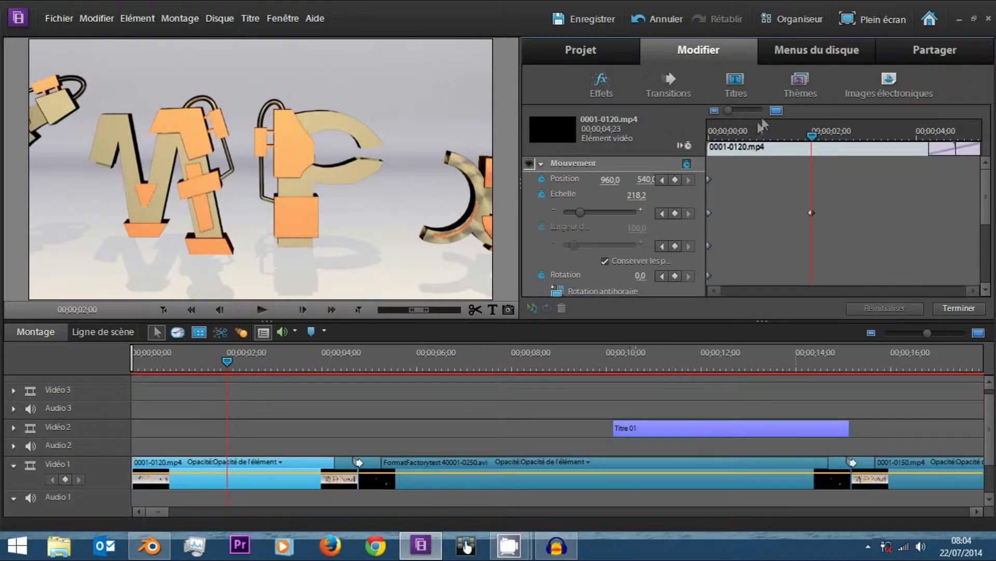
Apply Linéaire interpolation to both Echelle keyframes and scrub through the zoom from the start of the clip.
left_click_drag(842, 189, 657, 232)
right_click(708, 212)
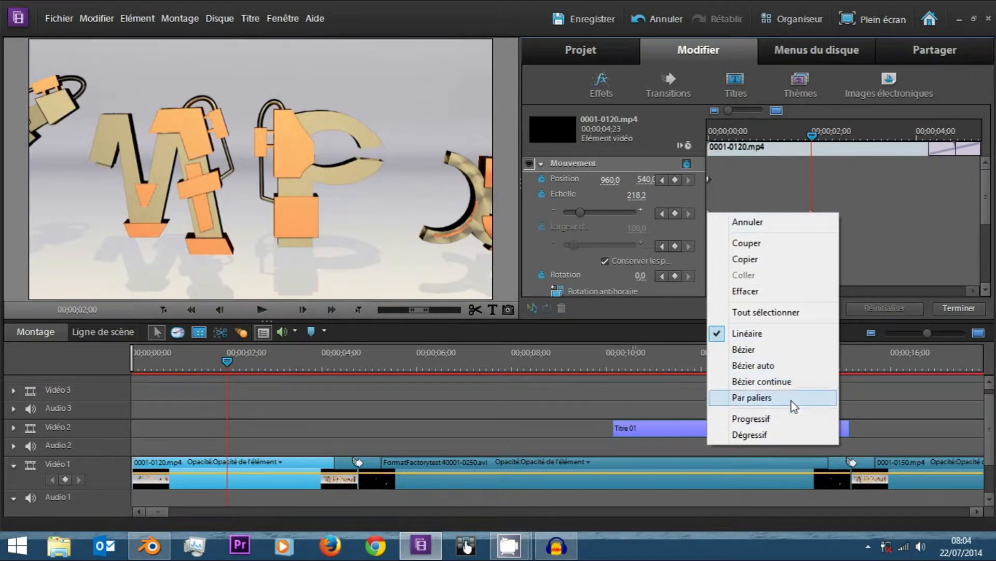
left_click(747, 333)
left_click(710, 136)
left_click(710, 136)
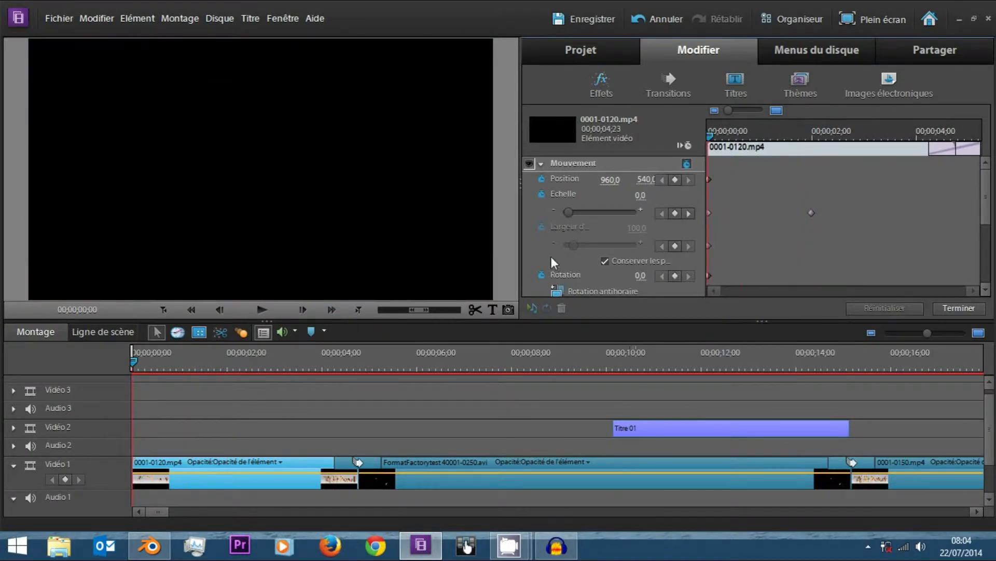
key("ctrl+s")
left_click_drag(712, 141, 803, 123)
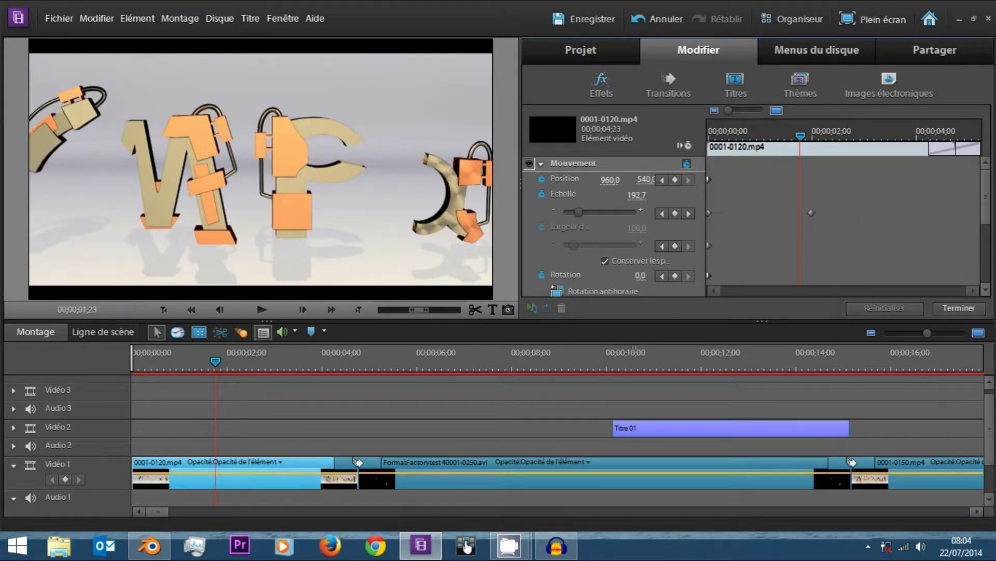
Change the interpolation of both Echelle keyframes to Bézier auto.
right_click(711, 215)
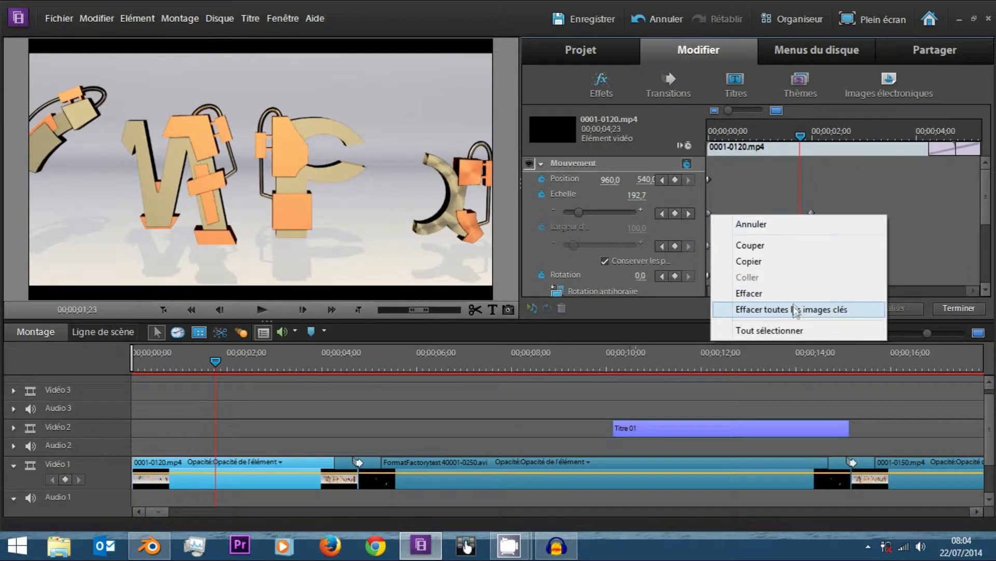
left_click(705, 213)
right_click(710, 214)
left_click(893, 219)
mouse_move(866, 181)
left_mouse_down()
mouse_move(710, 224)
mouse_move(661, 218)
left_mouse_up()
mouse_move(875, 206)
left_mouse_down()
mouse_move(737, 220)
mouse_move(707, 235)
mouse_move(707, 212)
mouse_move(612, 217)
left_mouse_up()
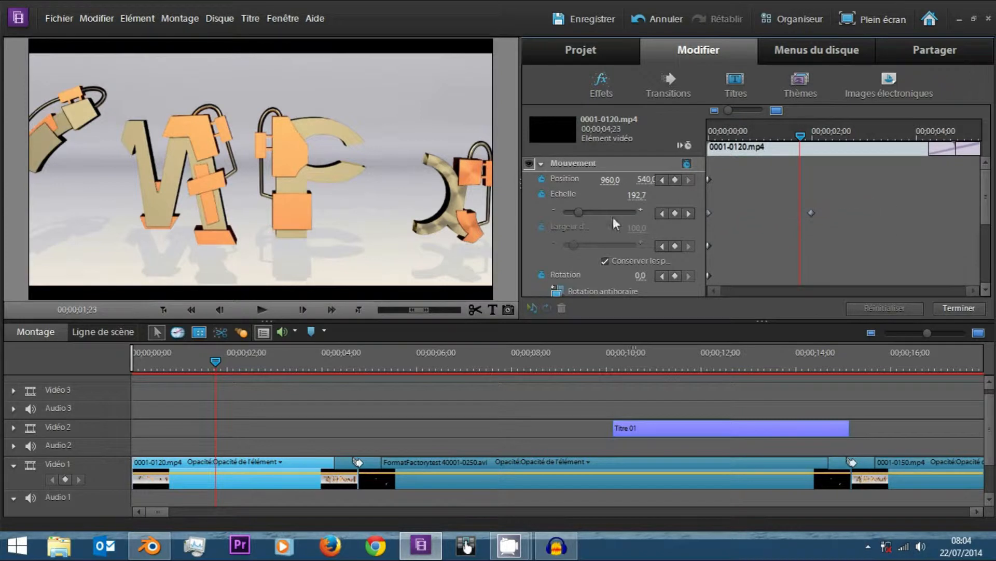
right_click(808, 213)
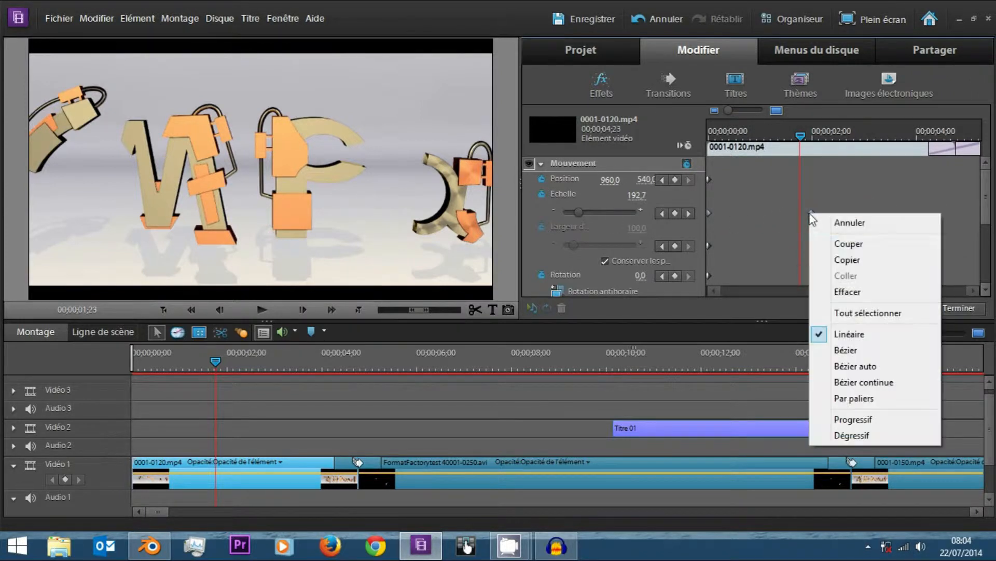
left_click(861, 365)
Play the clip's zoom animation from the start twice, and scrub through it to examine the motion.
left_click_drag(748, 136, 705, 136)
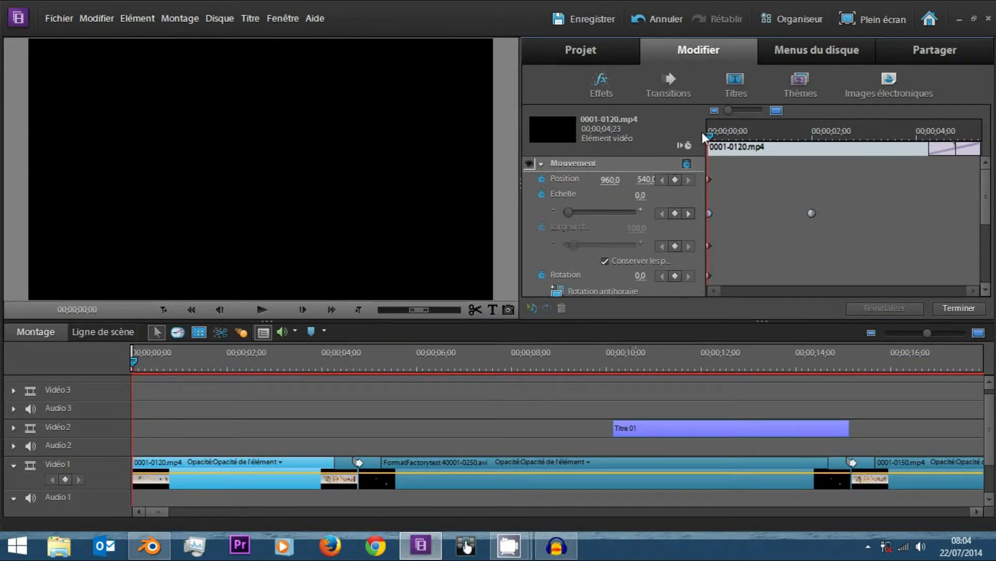
key("space")
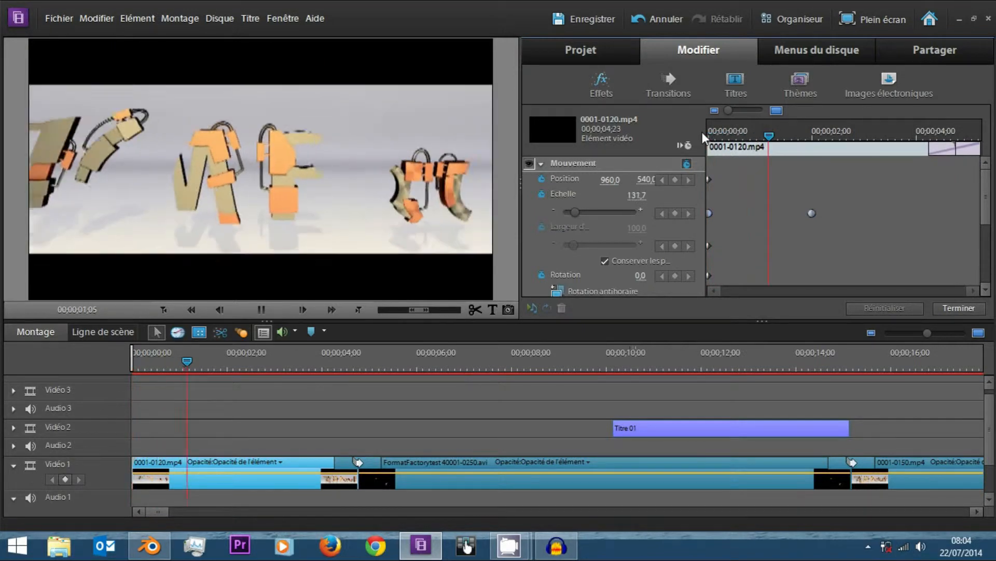
key("space")
left_click_drag(707, 136, 731, 136)
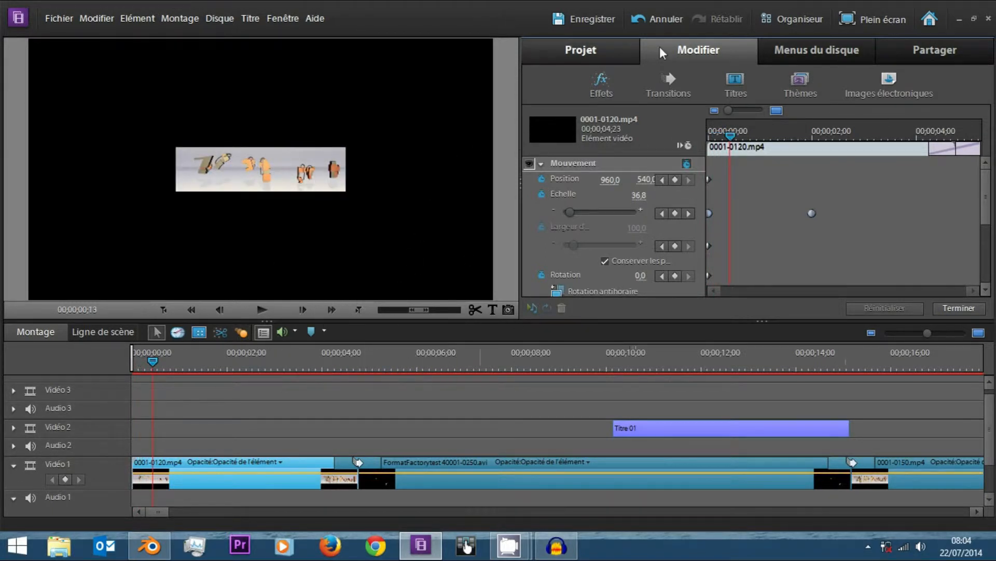
left_click(711, 136)
key("space")
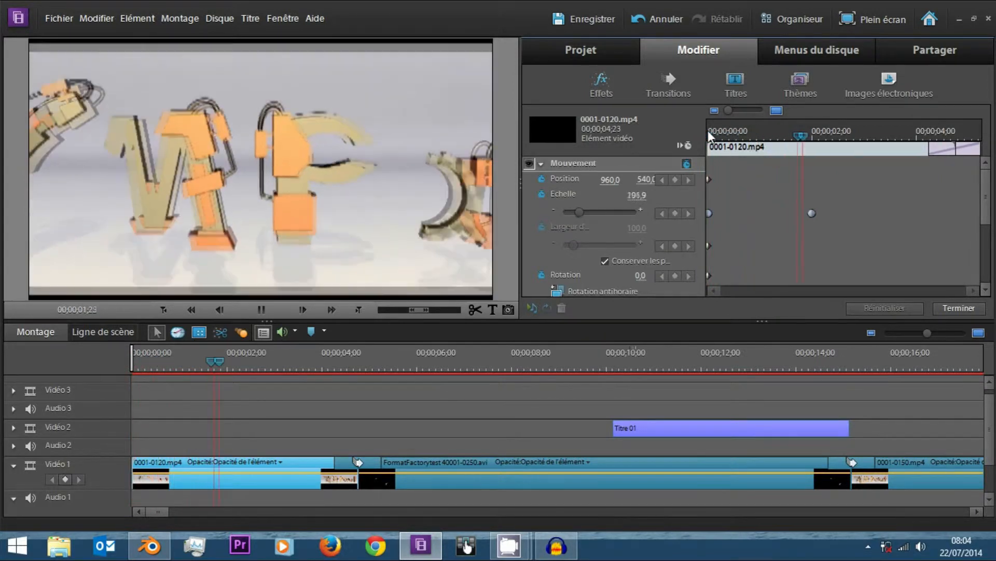
key("space")
left_click(683, 146)
left_click_drag(711, 130, 807, 156)
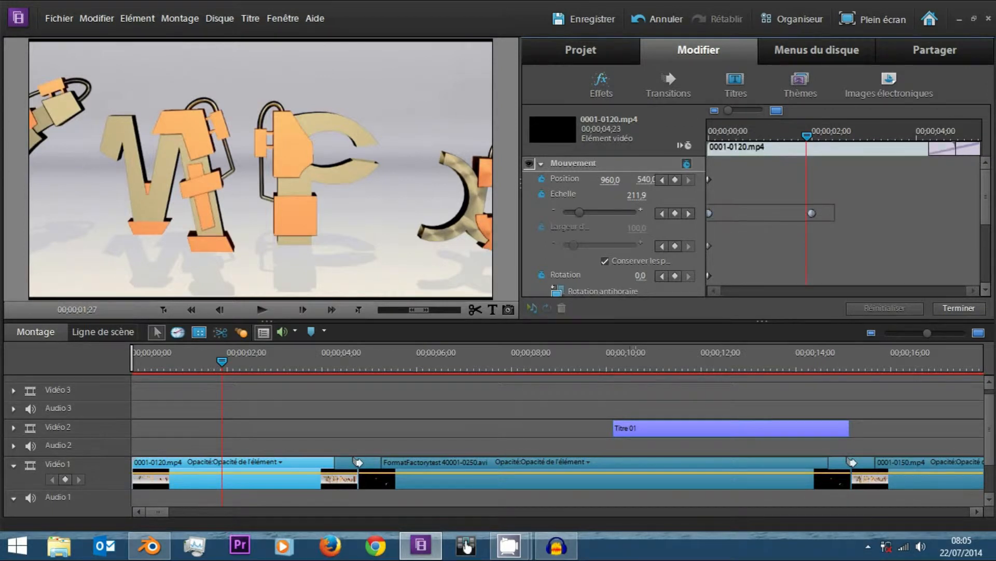
Change the interpolation of both Echelle keyframes to Par paliers.
right_click(714, 214)
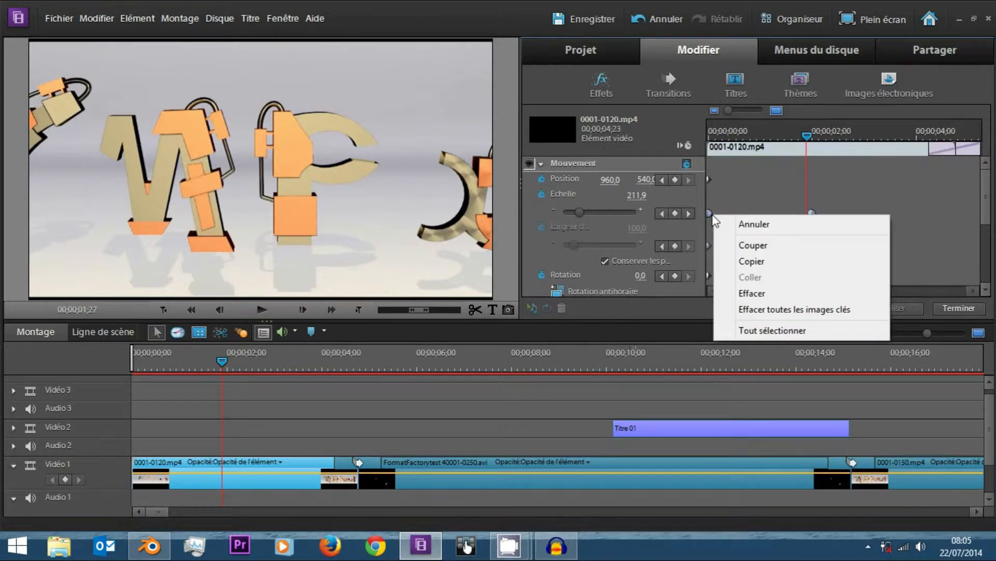
right_click(710, 213)
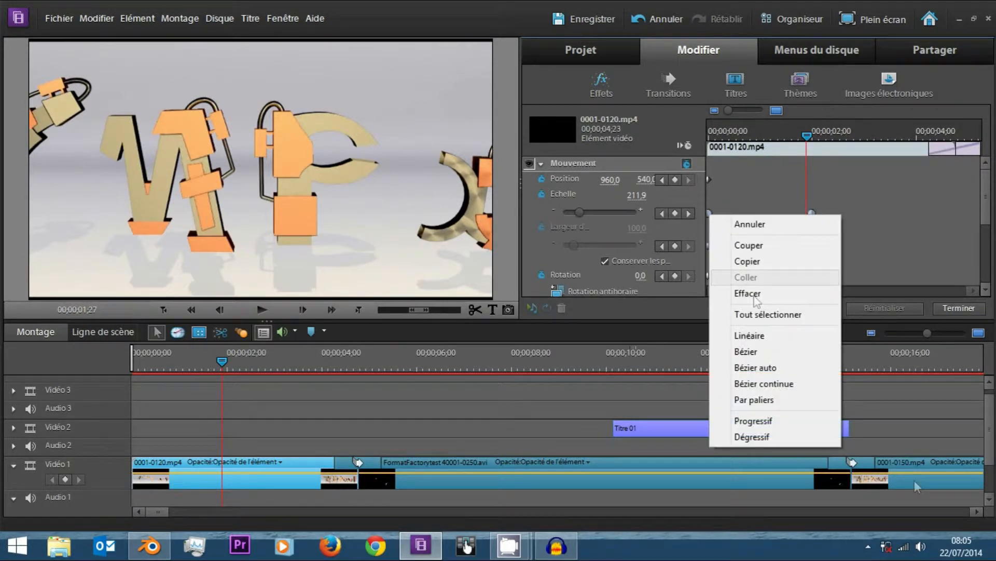
left_click(802, 399)
Set the Echelle keyframe at the start of the clip to 27,3 and scrub through the stepped animation.
left_click_drag(718, 132, 671, 142)
left_click_drag(566, 213, 569, 213)
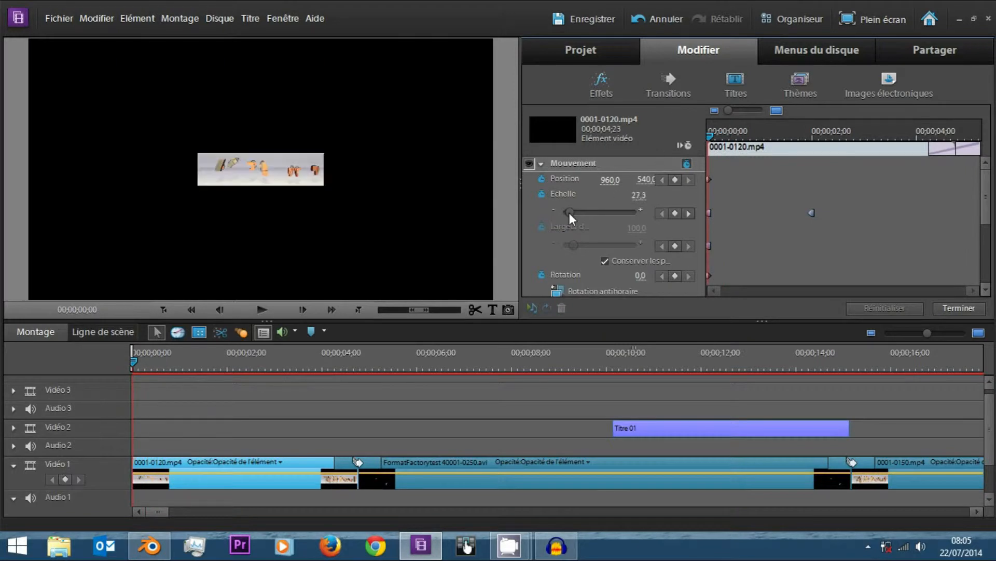
left_click_drag(710, 136, 806, 142)
Scrub through the stepped zoom and view the interpolation options of the keyframe at the clip's start.
mouse_move(836, 188)
left_mouse_down()
mouse_move(803, 205)
mouse_move(687, 220)
left_mouse_up()
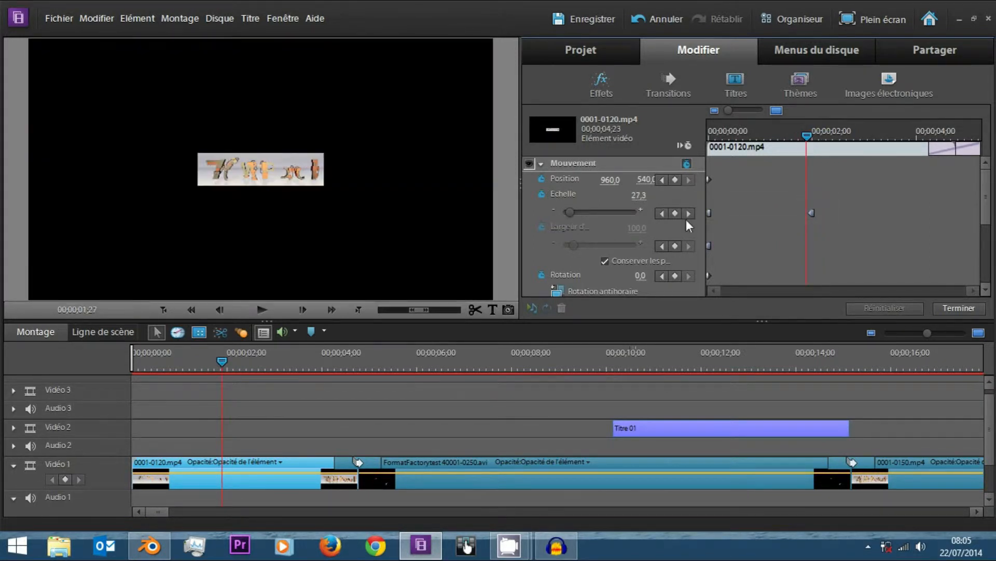
mouse_move(879, 199)
left_mouse_down()
mouse_move(693, 223)
mouse_move(662, 253)
left_mouse_up()
right_click(708, 247)
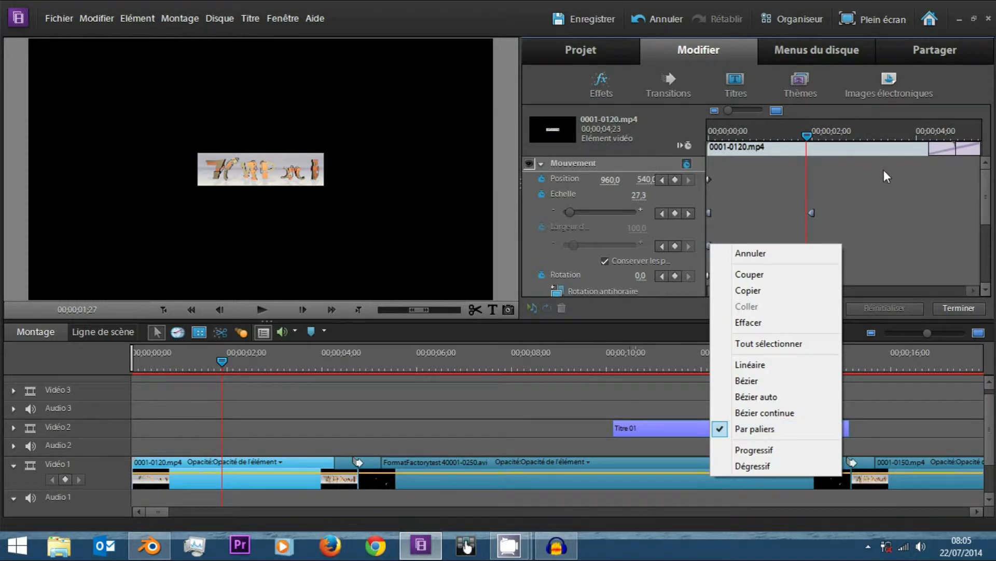
left_click_drag(986, 204, 980, 288)
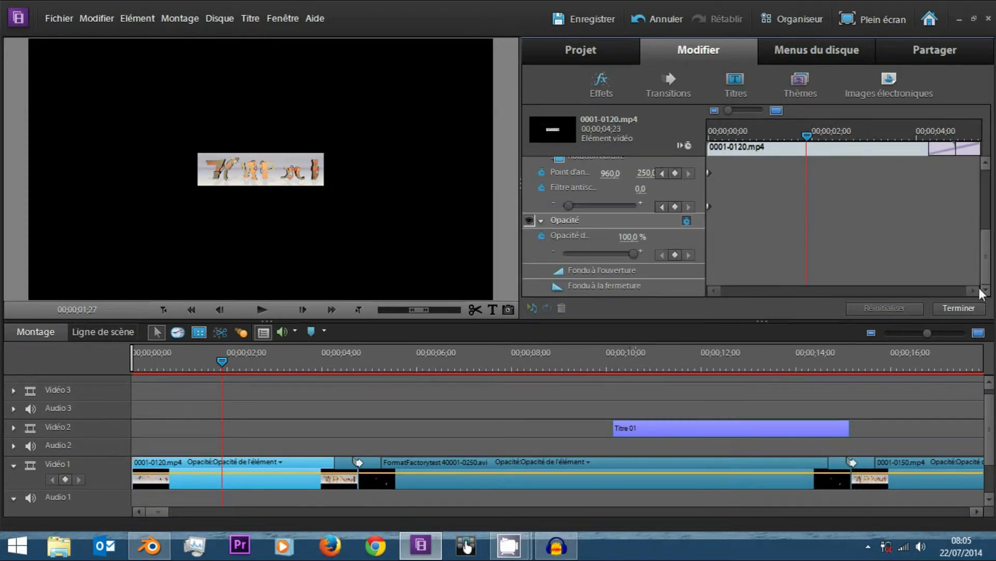
left_click_drag(723, 133, 664, 216)
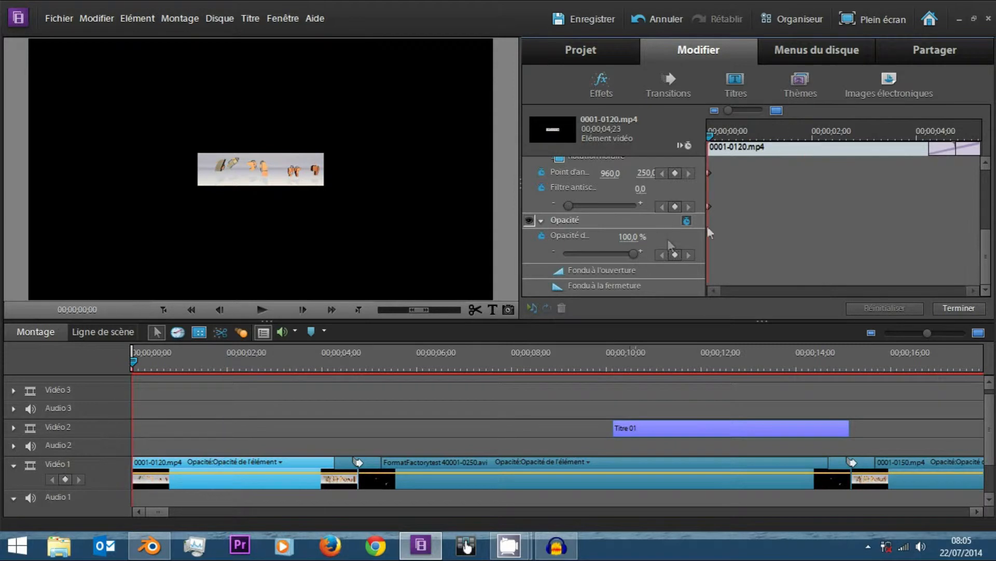
left_click(795, 136)
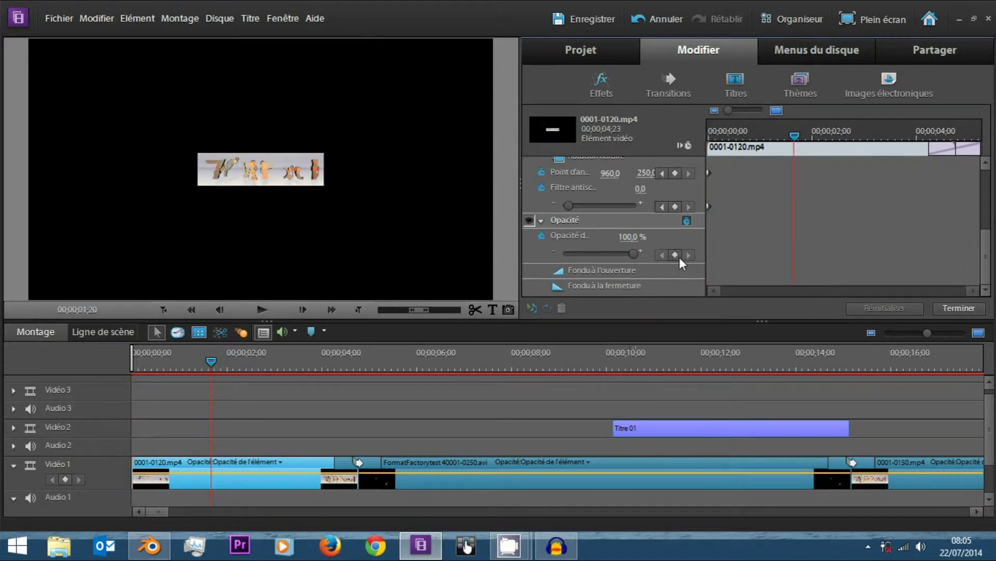
mouse_move(631, 250)
left_mouse_down()
mouse_move(555, 251)
mouse_move(648, 249)
left_mouse_up()
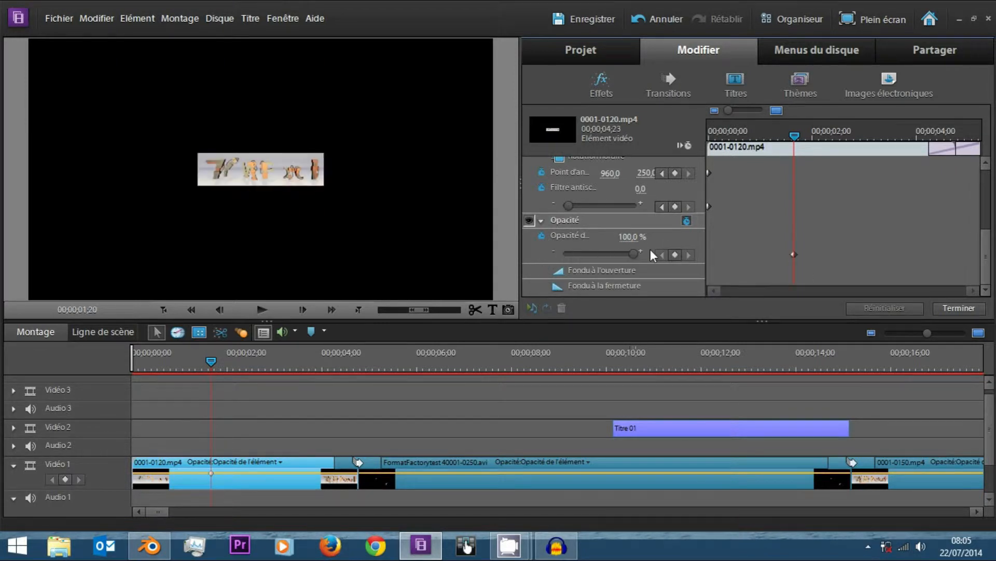
key("ctrl+s")
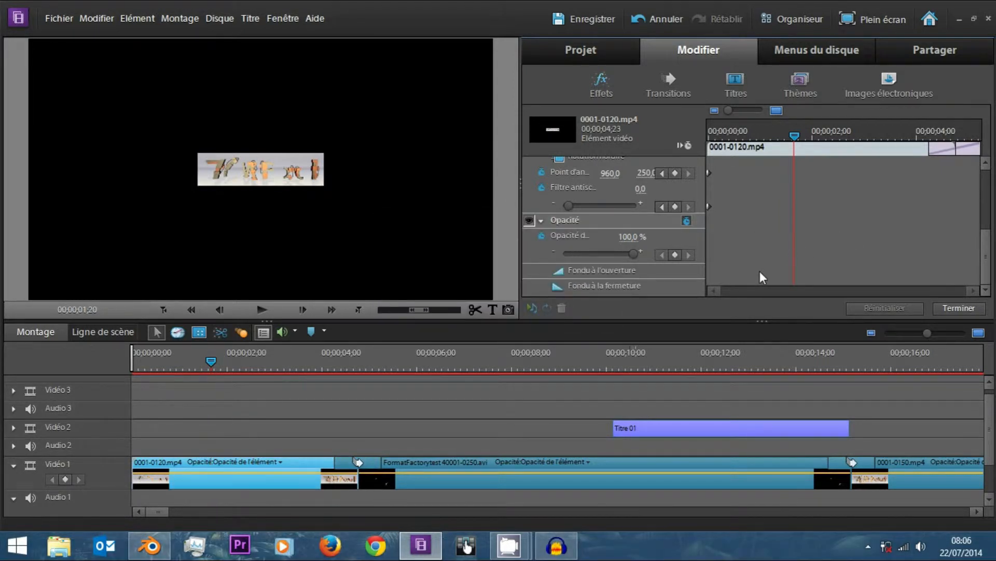
Keyframe the clip's Opacité at 100 % at 00;00;03;01 and 0,0 % at 00;00;00;25, and scrub through the fade.
key("Home")
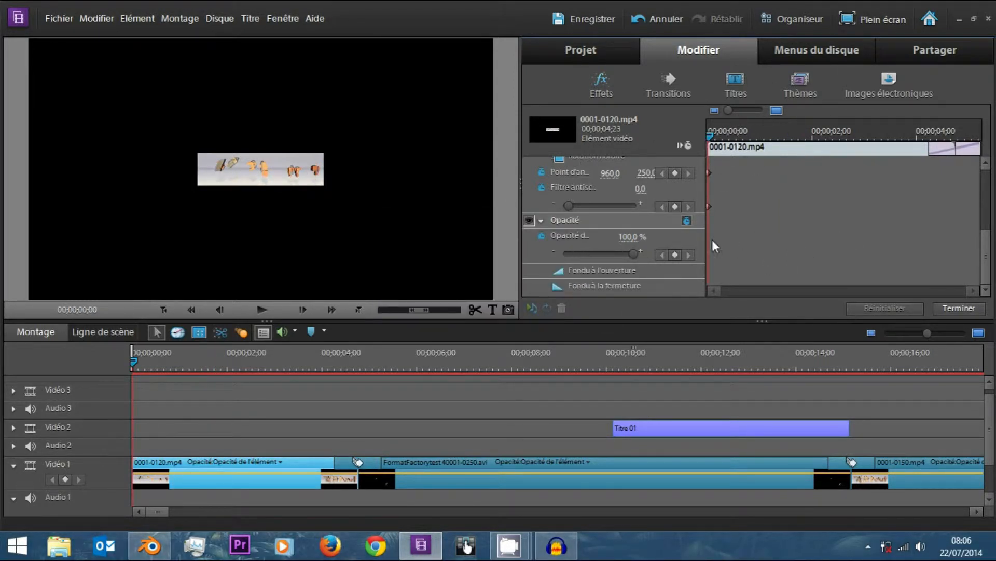
left_click(867, 137)
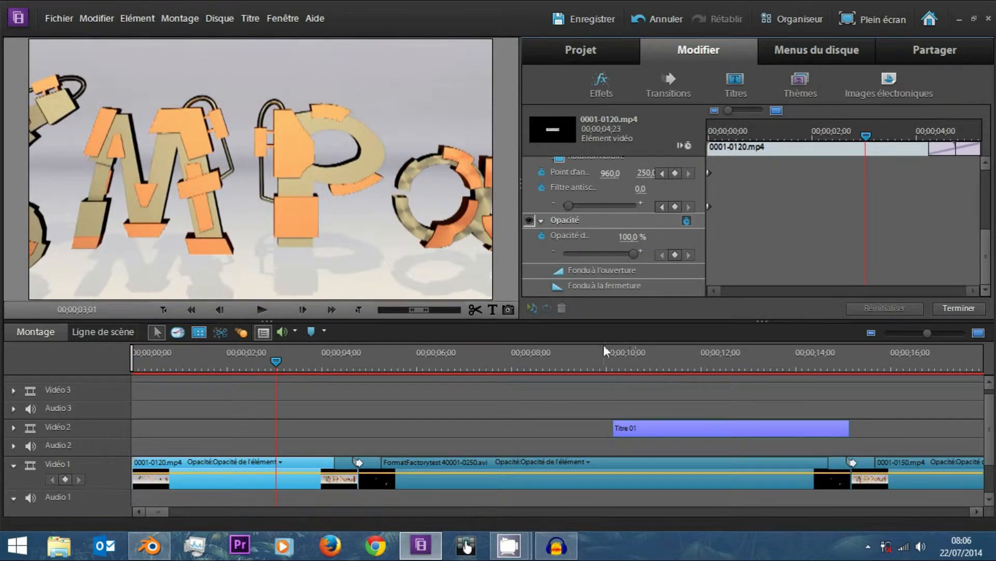
left_click(675, 253)
left_click_drag(778, 136, 751, 136)
left_click_drag(634, 253, 566, 254)
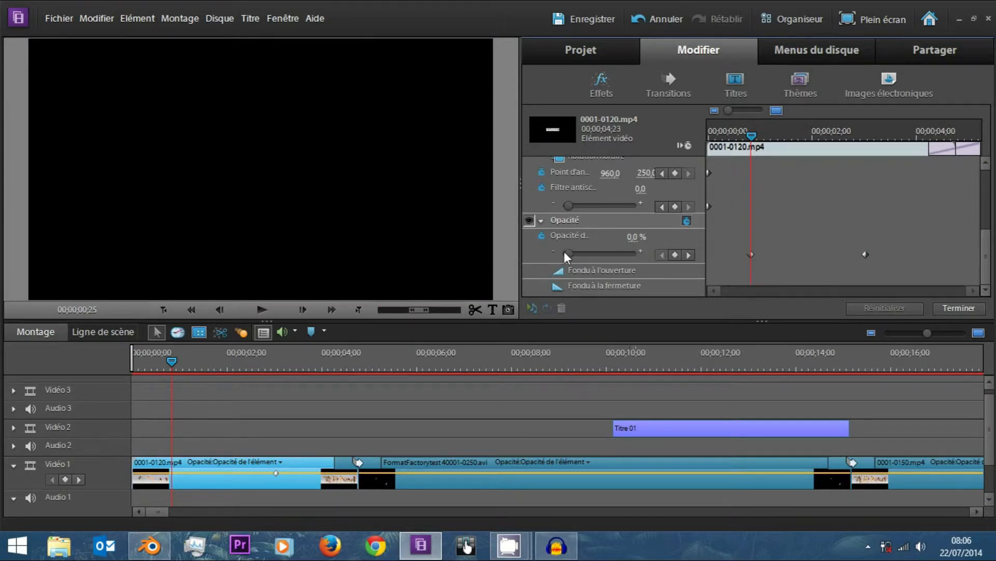
left_click_drag(752, 136, 787, 138)
Change the interpolation of both Opacité keyframes to Par paliers and scrub through the fade.
right_click(864, 255)
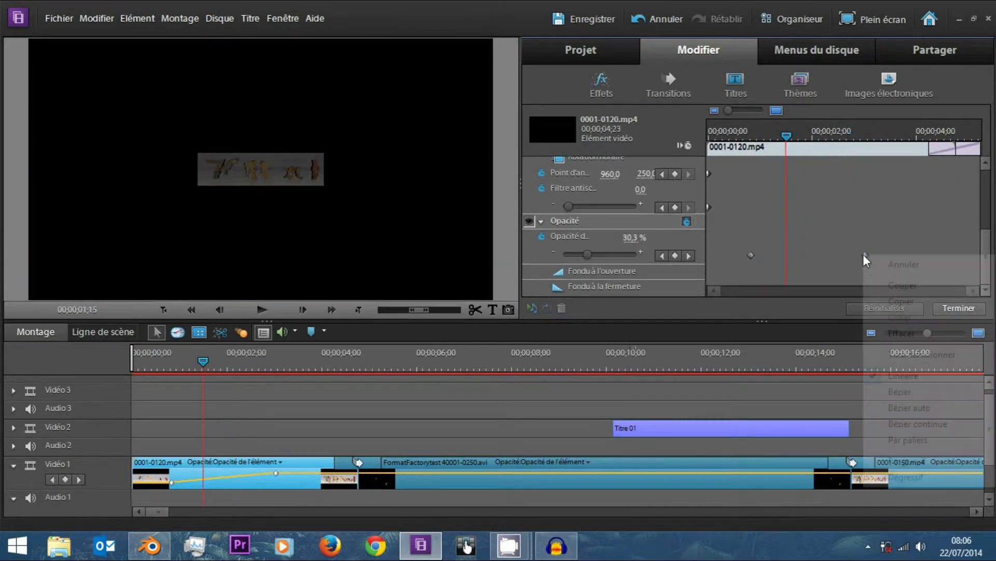
left_click(907, 441)
left_click_drag(787, 136, 857, 148)
Change the interpolation of the Opacité keyframes to Progressif and scrub through the start of the fade.
right_click(869, 255)
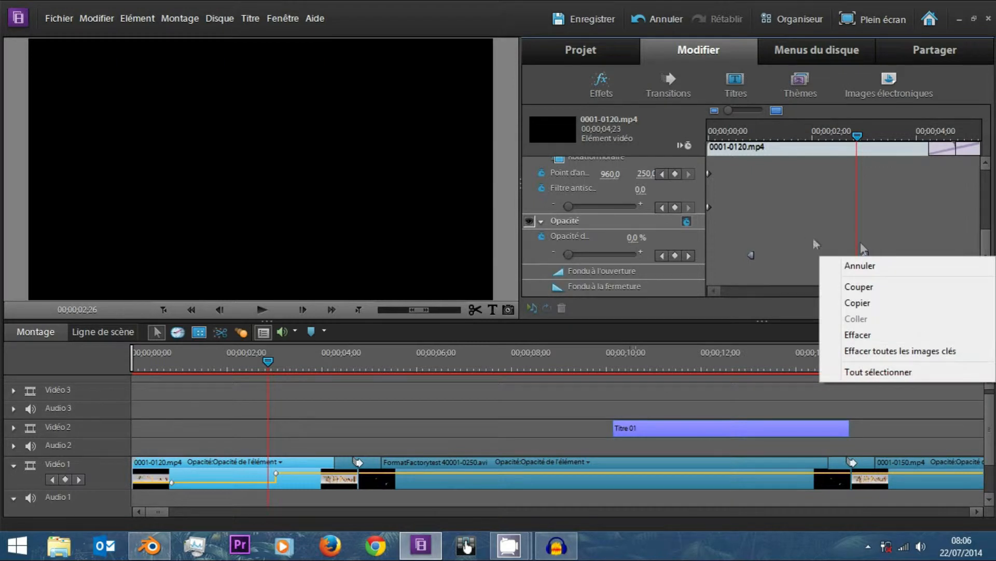
right_click(752, 256)
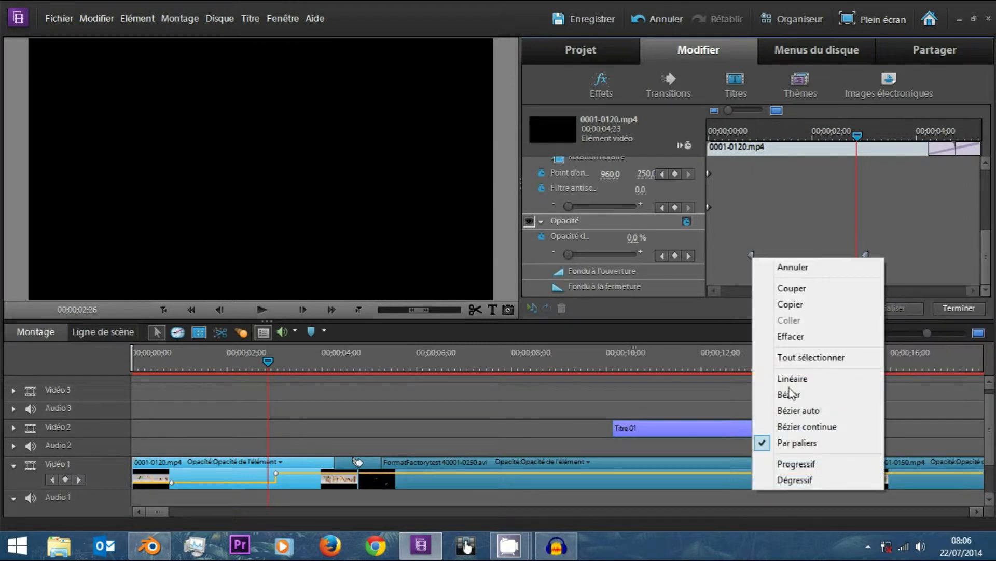
left_click(842, 466)
mouse_move(754, 136)
left_mouse_down()
mouse_move(867, 143)
mouse_move(738, 148)
mouse_move(879, 153)
mouse_move(766, 150)
left_mouse_up()
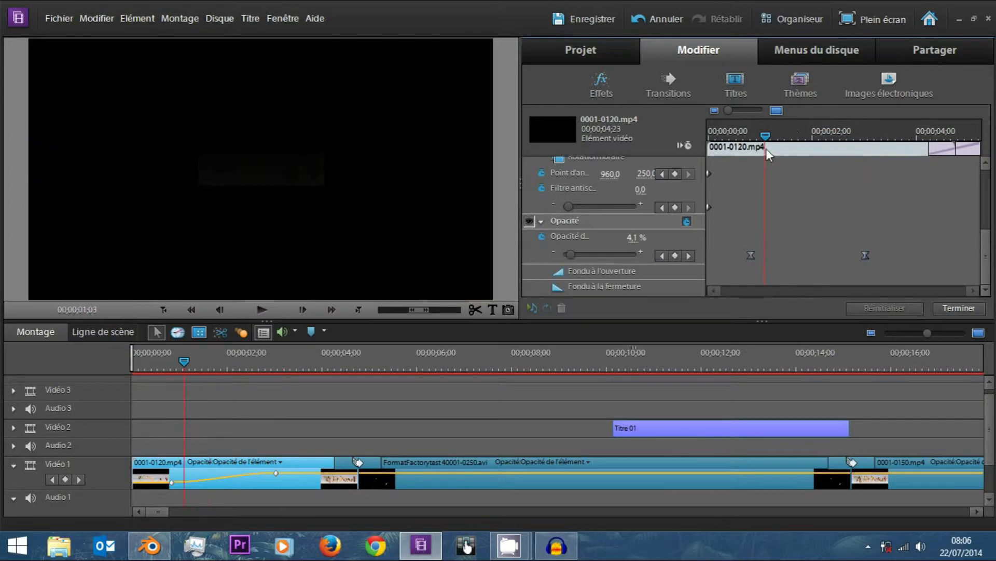
Apply the Dégressif interpolation to the Opacité keyframes and scrub through the whole fade.
right_click(758, 255)
right_click(751, 256)
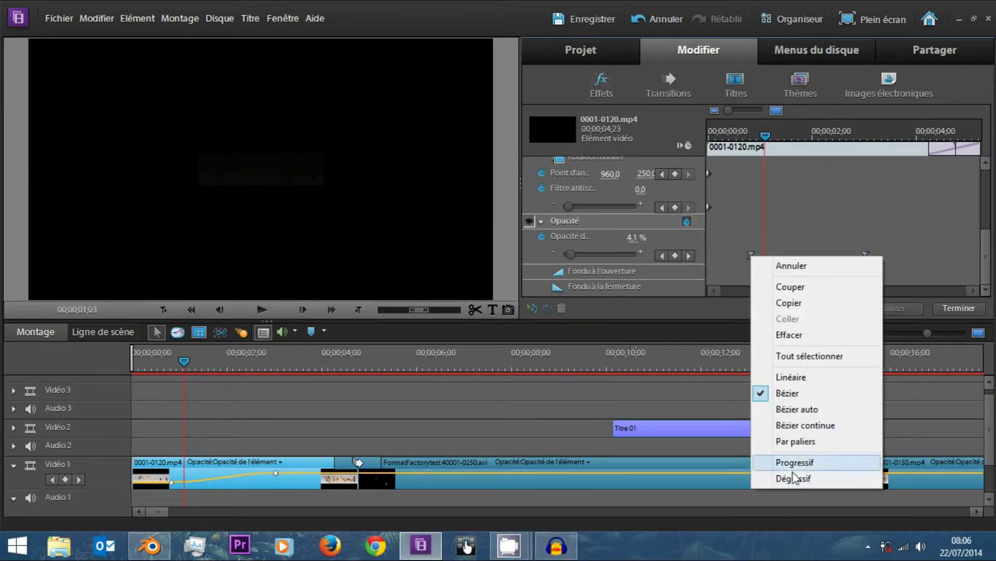
left_click(793, 478)
left_click_drag(724, 125, 908, 154)
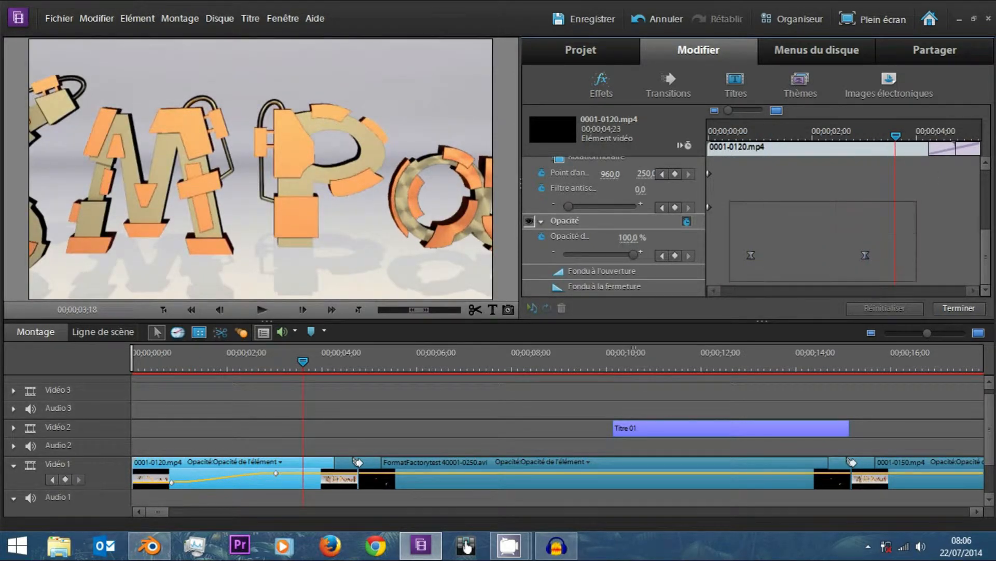
Create a Position keyframe at 00;00;00;29 by slightly increasing the horizontal value, and move that keyframe to about 00;00;02;00.
scroll(765, 197, "up", 3)
scroll(777, 192, "down", 3)
scroll(774, 247, "up", 3)
left_click(764, 136)
left_click_drag(764, 136, 759, 136)
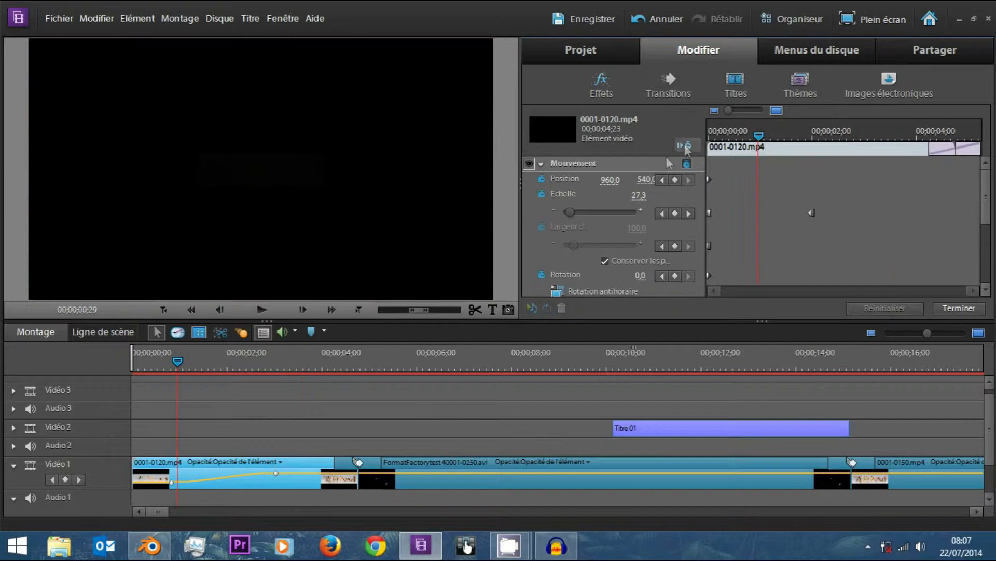
left_click_drag(606, 182, 624, 180)
mouse_move(815, 184)
left_mouse_down()
mouse_move(868, 181)
mouse_move(758, 181)
mouse_move(825, 191)
left_mouse_up()
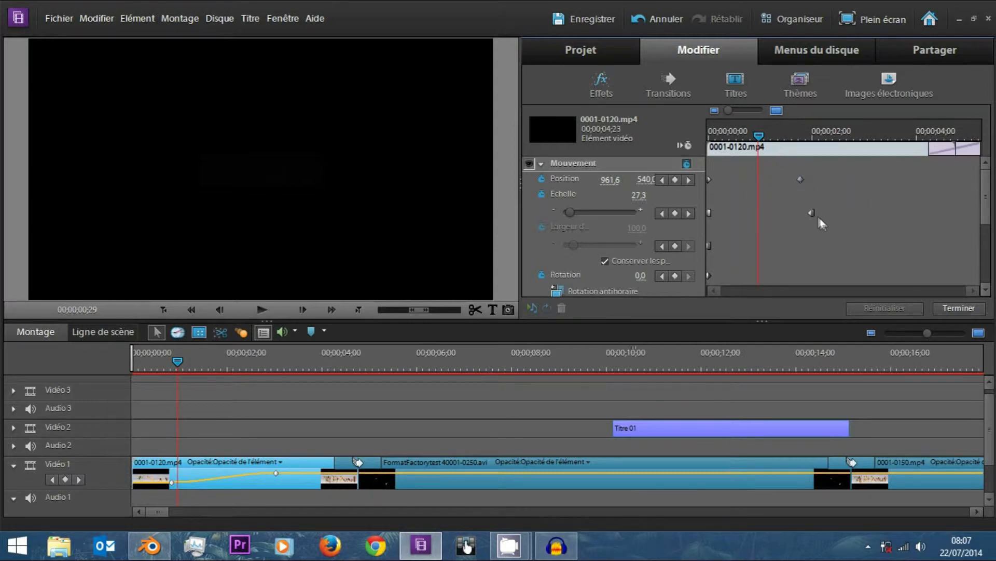
Move the second Echelle keyframe earlier, to just before the one-second mark, and scrub through the combined animations.
left_click_drag(808, 210, 744, 213)
mouse_move(761, 136)
left_mouse_down()
mouse_move(714, 137)
mouse_move(777, 146)
left_mouse_up()
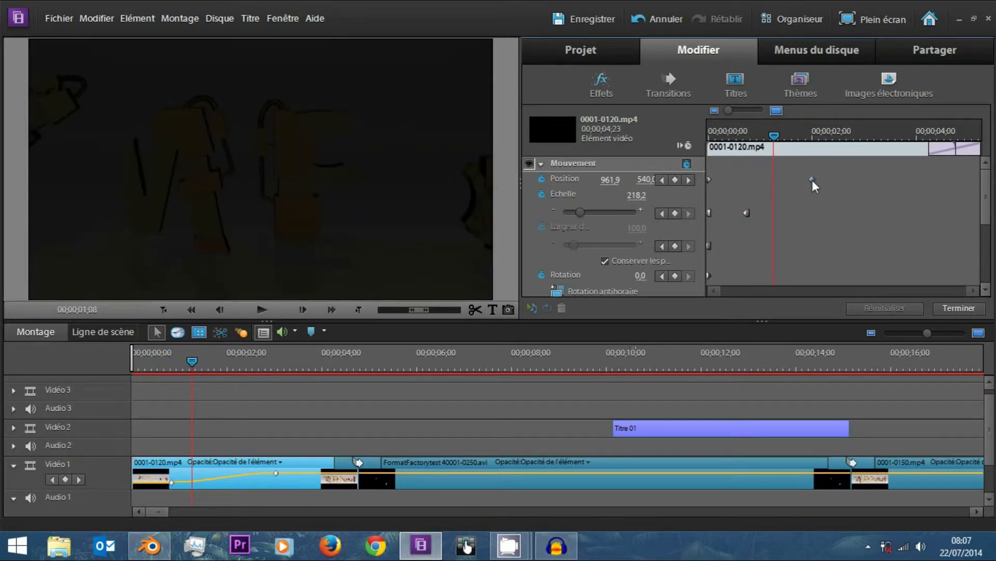
left_click_drag(768, 139, 797, 142)
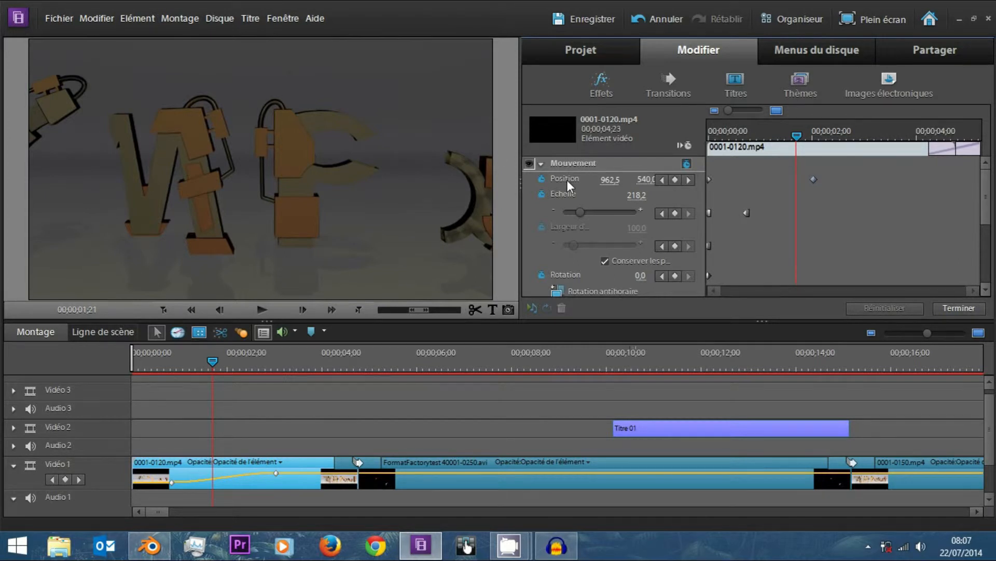
Display the Mouvement frame at the clip's start and enlarge the clip to an Echelle of 76,9 in the preview.
left_click_drag(722, 136, 507, 130)
left_click(582, 164)
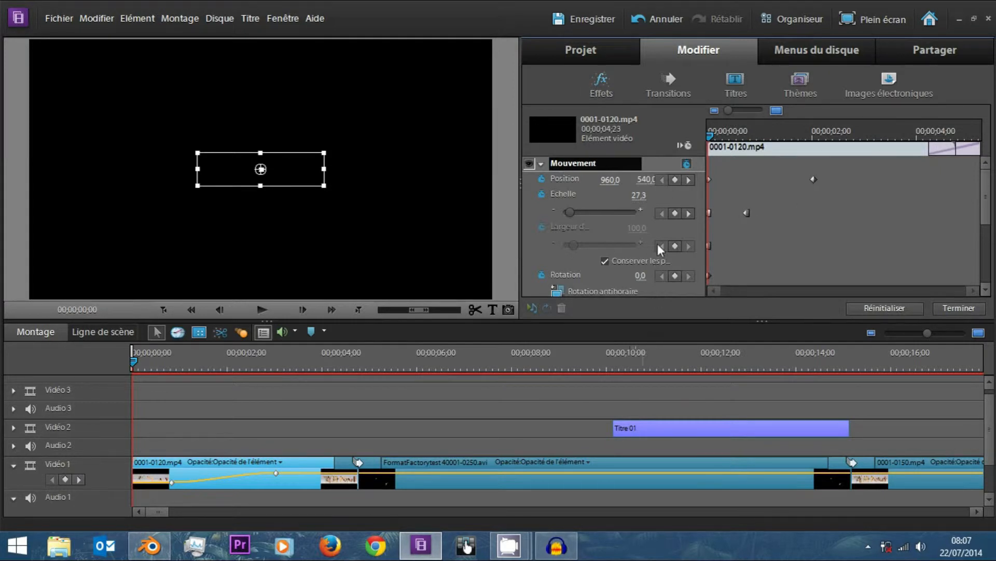
mouse_move(987, 213)
left_mouse_down()
mouse_move(979, 291)
mouse_move(976, 210)
left_mouse_up()
left_click_drag(325, 153, 439, 123)
Place the clip's starting frame at Position 1269,9 and 420,5 in the preview, and reduce its Echelle to 68,4.
left_click_drag(260, 168, 205, 144)
key("ctrl+z")
left_click_drag(262, 163, 300, 122)
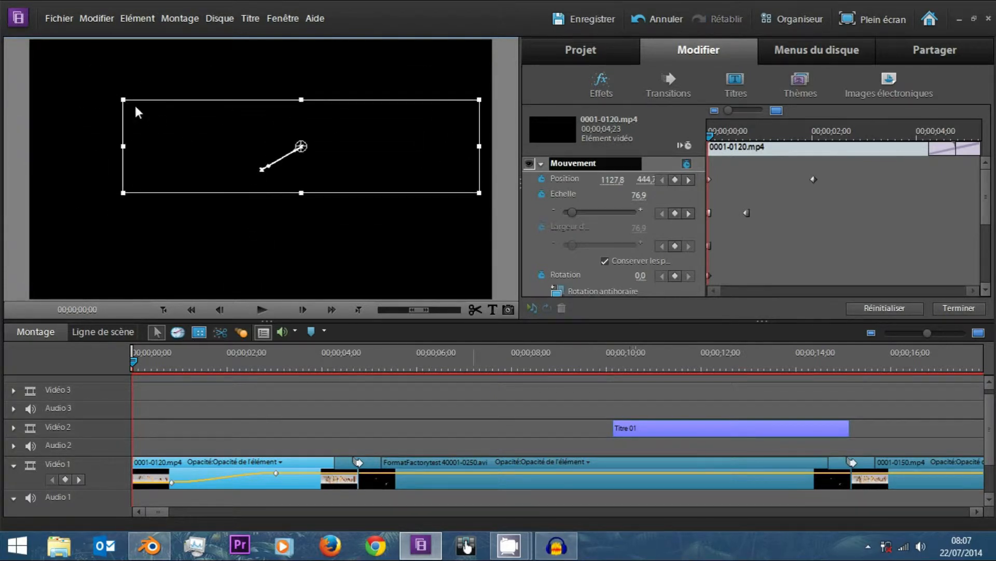
left_click_drag(123, 99, 143, 104)
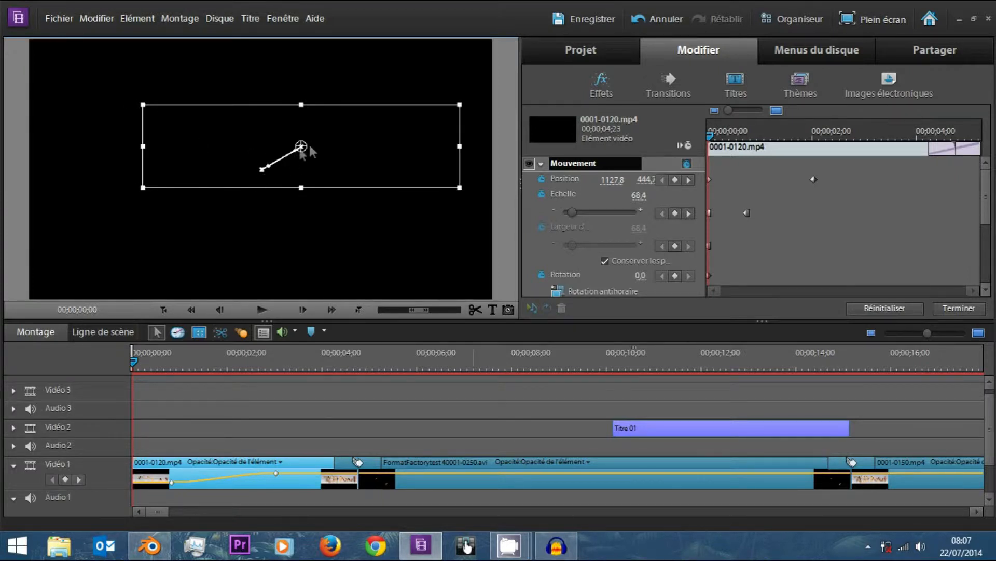
left_click_drag(304, 151, 338, 145)
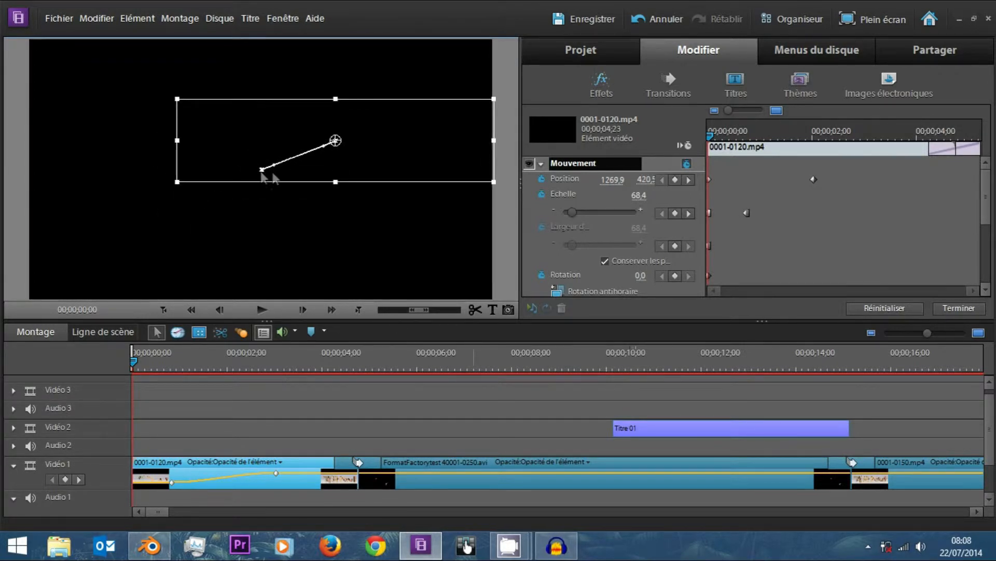
Bend the motion path into an S-curve with its Bézier handles and place its start point at Position 1288,1 and 405,4.
left_click_drag(273, 166, 338, 194)
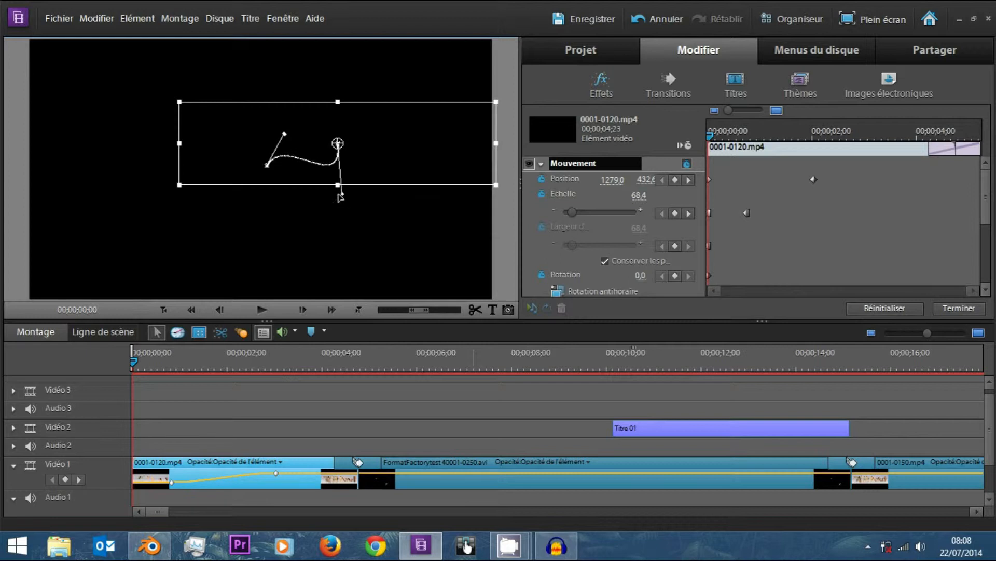
left_click_drag(339, 145, 342, 137)
Add a Position keyframe at 00;00;02;15 with the clip shifted toward the preview's left side, and return to the clip's start.
left_click(838, 134)
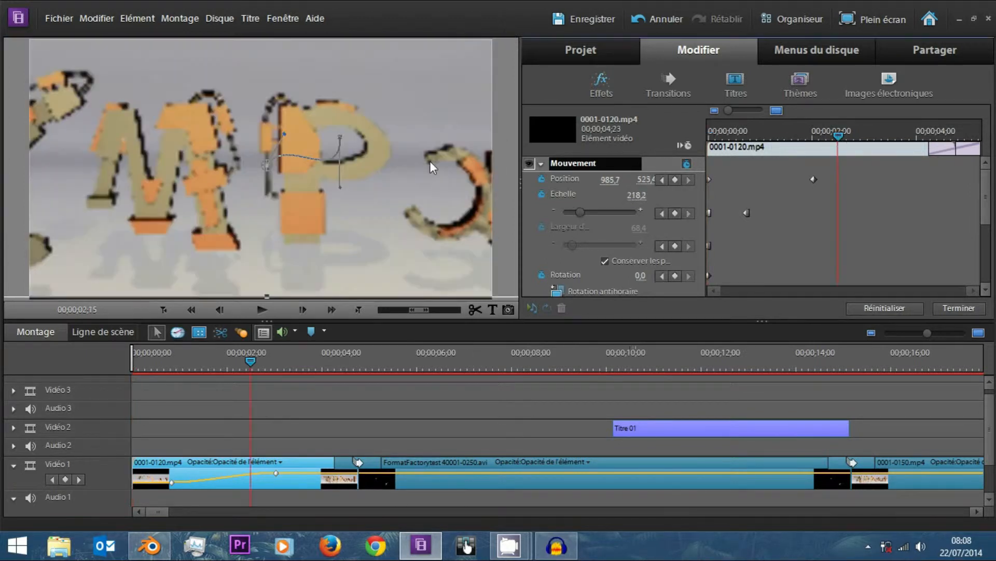
left_click_drag(270, 165, 164, 175)
left_click_drag(838, 135, 609, 143)
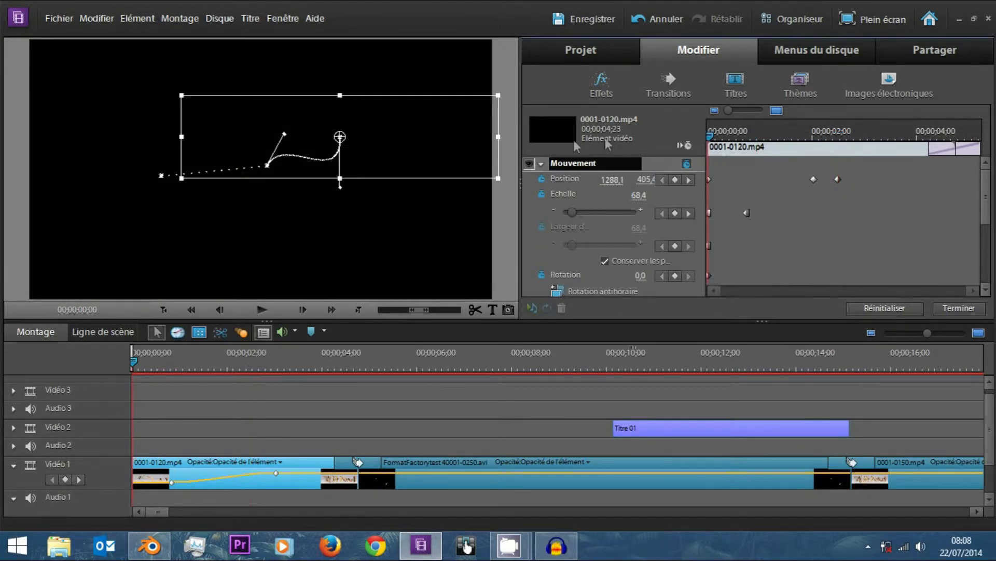
Curve the second segment of the motion path downward with its Bézier handle, and reselect Mouvement.
left_click_drag(267, 167, 213, 230)
left_click(157, 169)
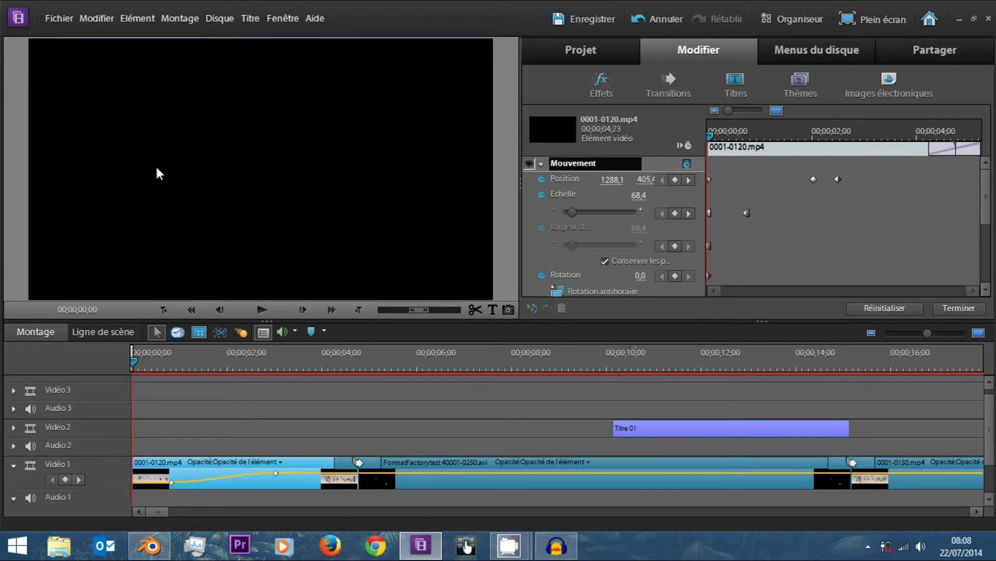
left_click(594, 162)
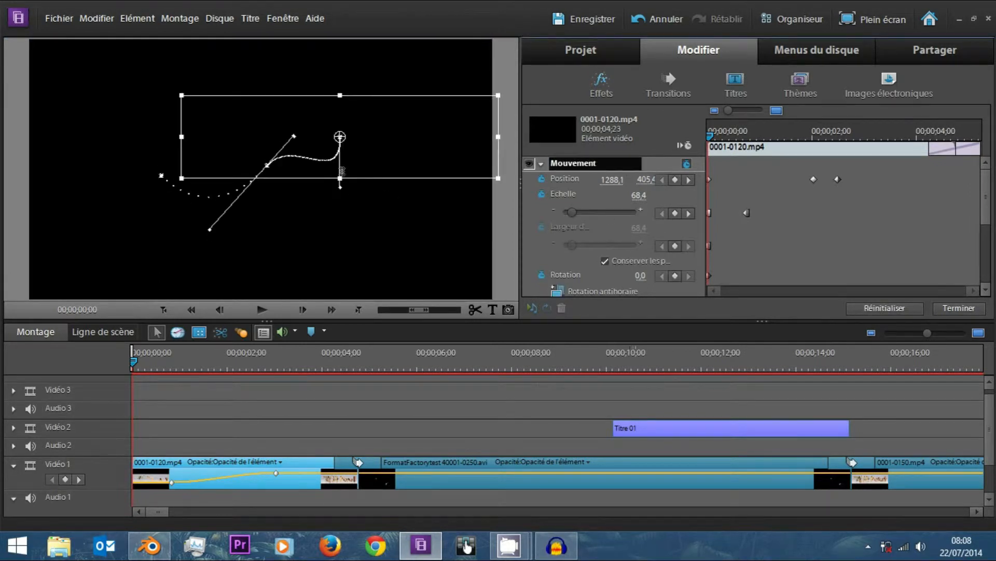
Rotate the clip's starting frame to -11,7° and extend the motion path's end point further left with a curved approach.
left_click_drag(341, 190, 355, 199)
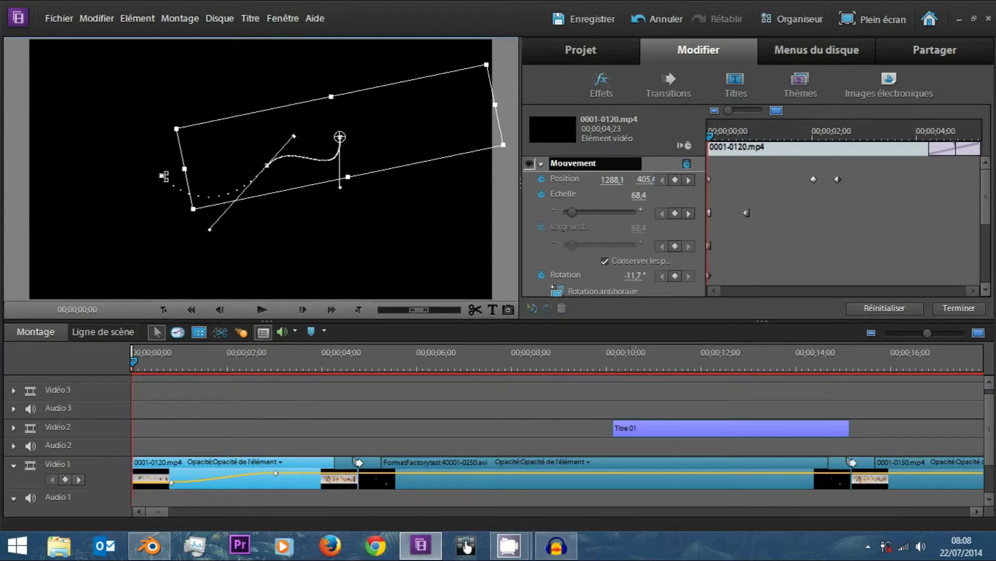
left_click_drag(140, 166, 77, 236)
left_click_drag(162, 177, 136, 169)
key("space")
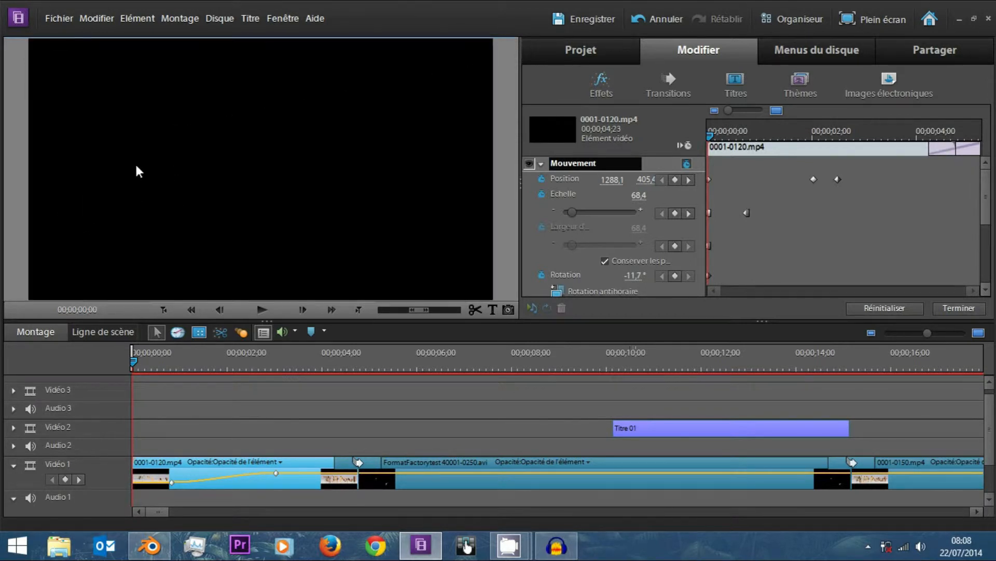
Turn off the Opacité animation and confirm removing all of its keyframes.
scroll(776, 214, "down", 5)
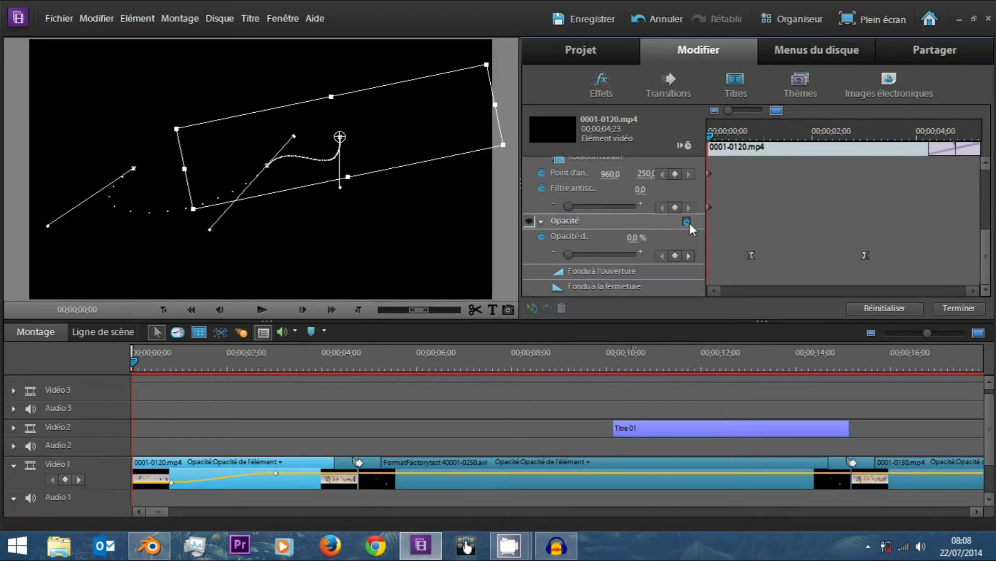
left_click(687, 221)
left_click(564, 289)
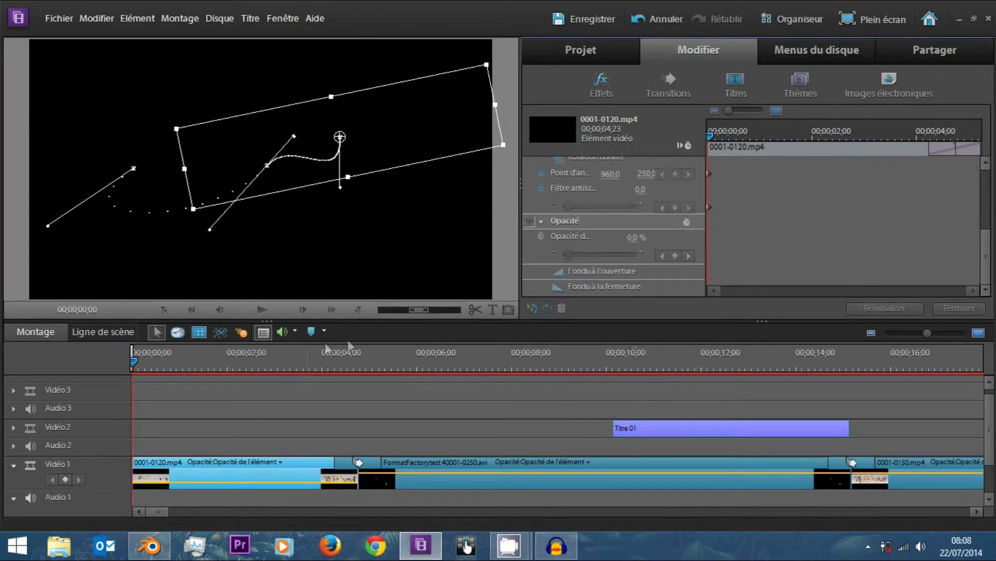
Delete both Echelle keyframes of the clip.
scroll(739, 267, "up", 4)
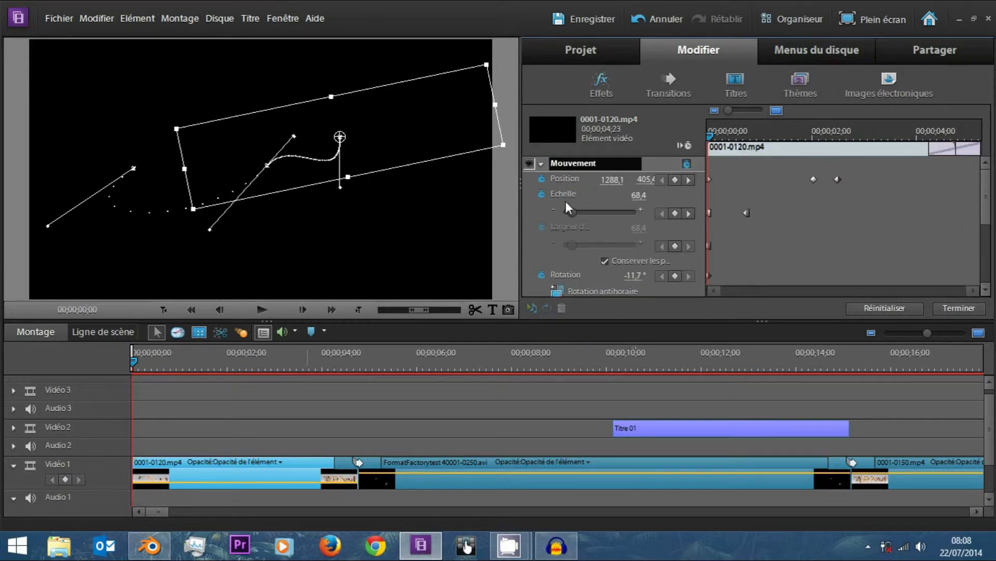
left_click_drag(768, 198, 709, 246)
key("Delete")
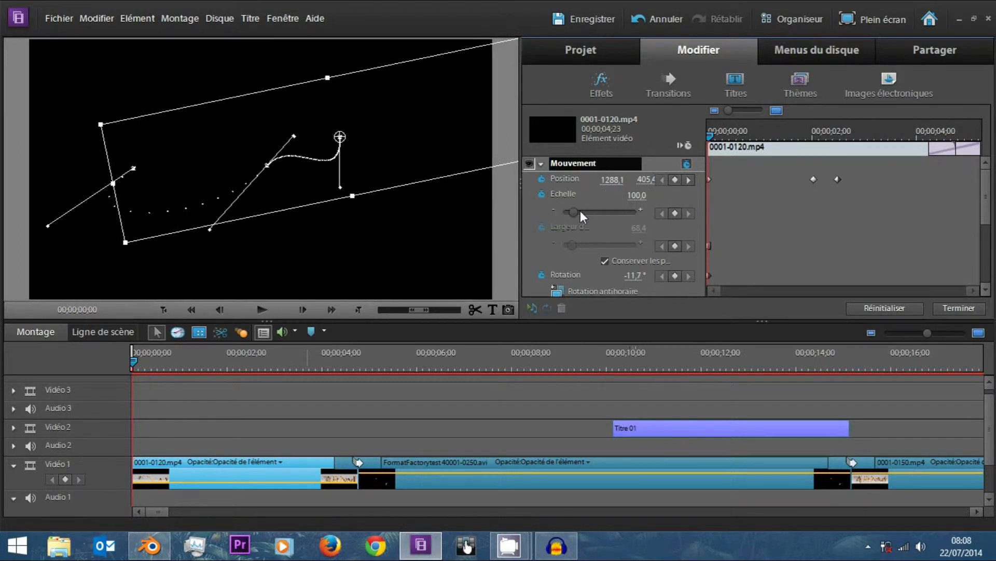
Check the clip's remaining motion and opacity properties and play its animation from the start.
left_click_drag(710, 137, 655, 134)
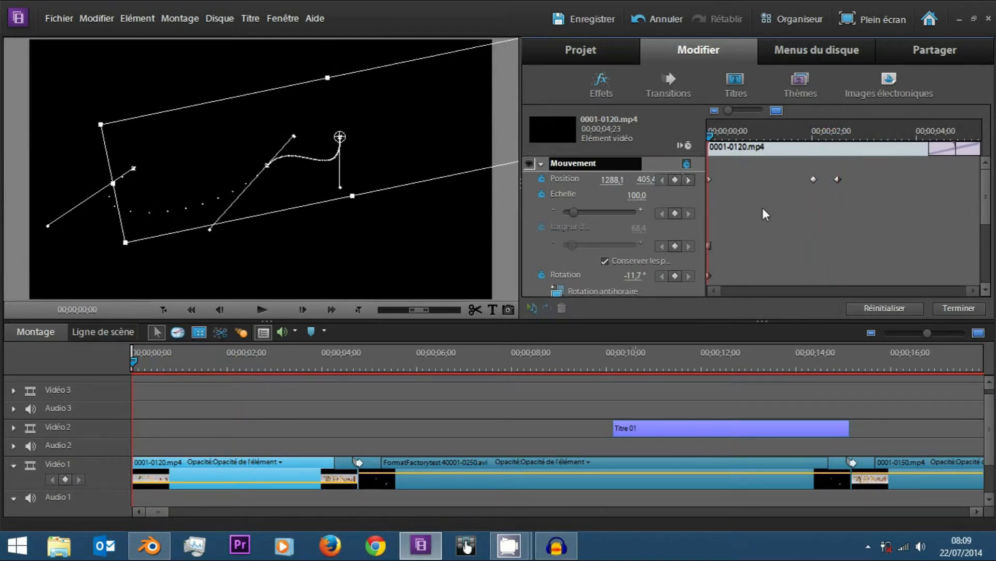
scroll(763, 209, "down", 3)
left_click_drag(572, 258, 911, 248)
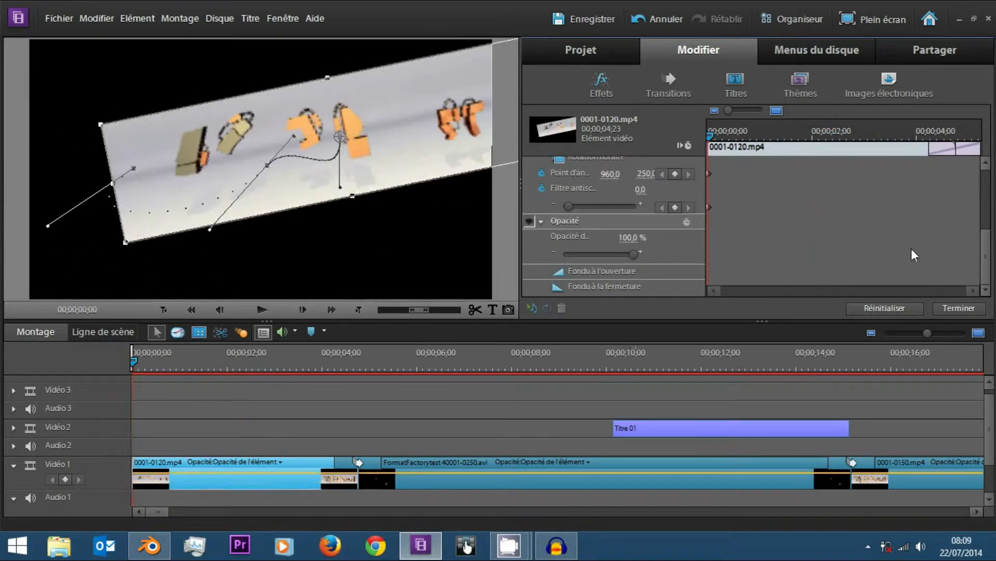
scroll(812, 204, "up", 1)
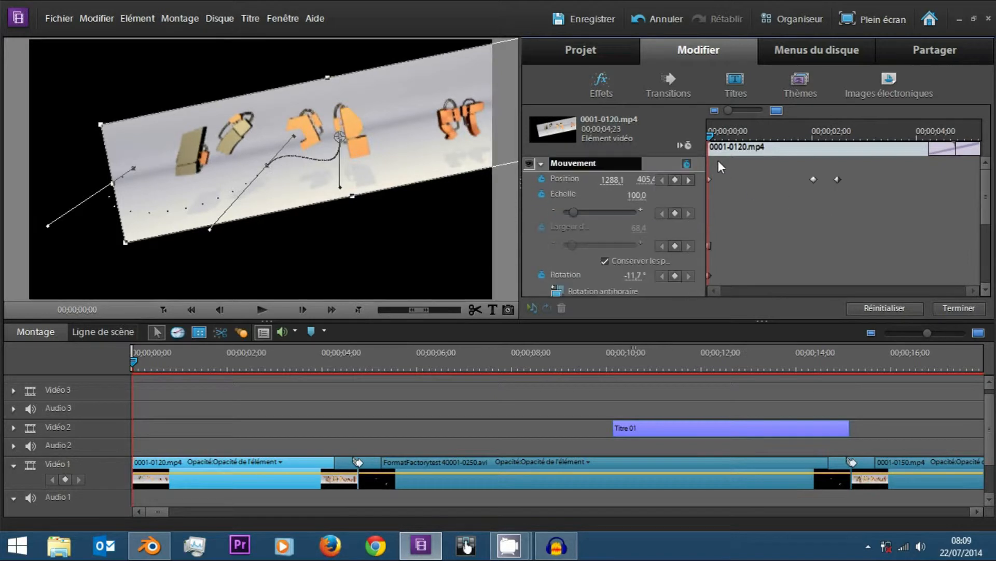
key("space")
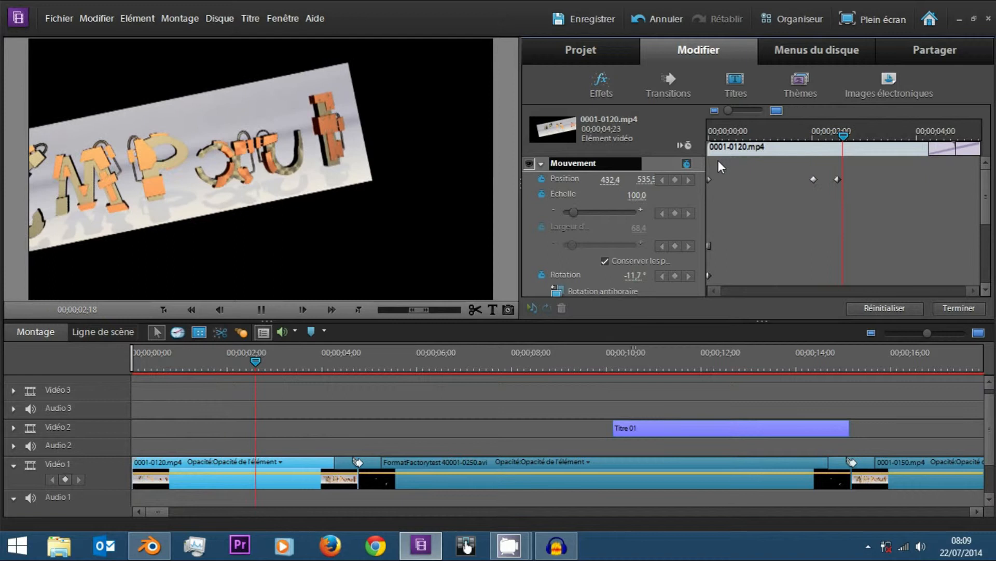
key("space")
Straighten both segments of the motion path by collapsing the Bézier handles onto their points, and return to the clip's start.
left_click(742, 121)
mouse_move(742, 122)
left_mouse_down()
mouse_move(704, 127)
mouse_move(757, 133)
left_mouse_up()
left_click_drag(294, 136, 273, 166)
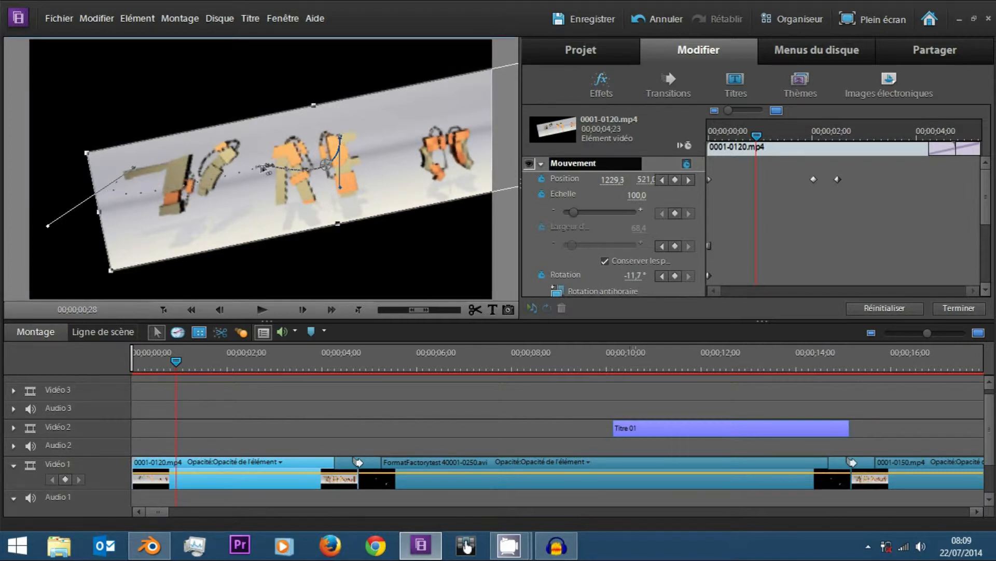
left_click_drag(341, 187, 334, 139)
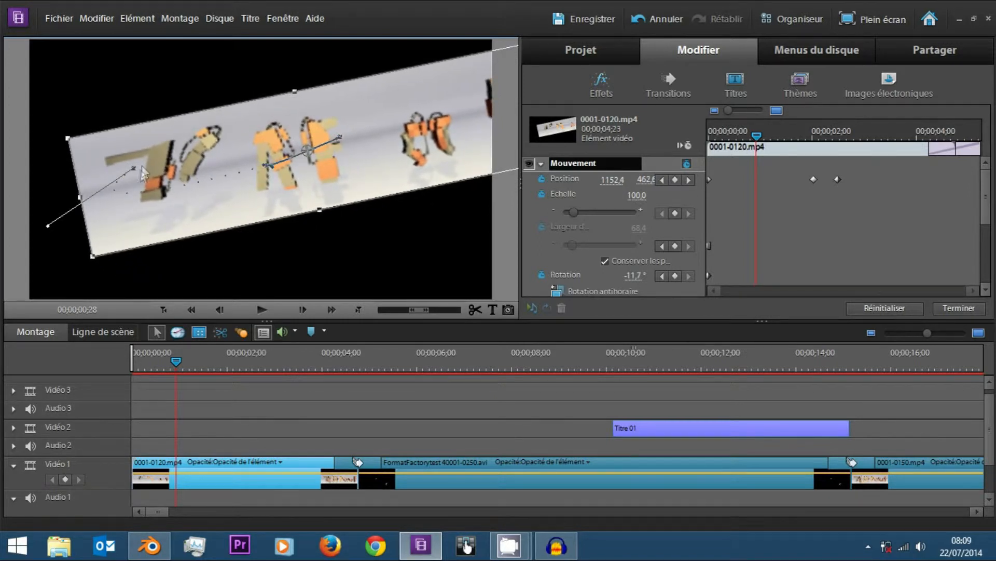
left_click_drag(40, 227, 64, 216)
left_click_drag(756, 136, 703, 145)
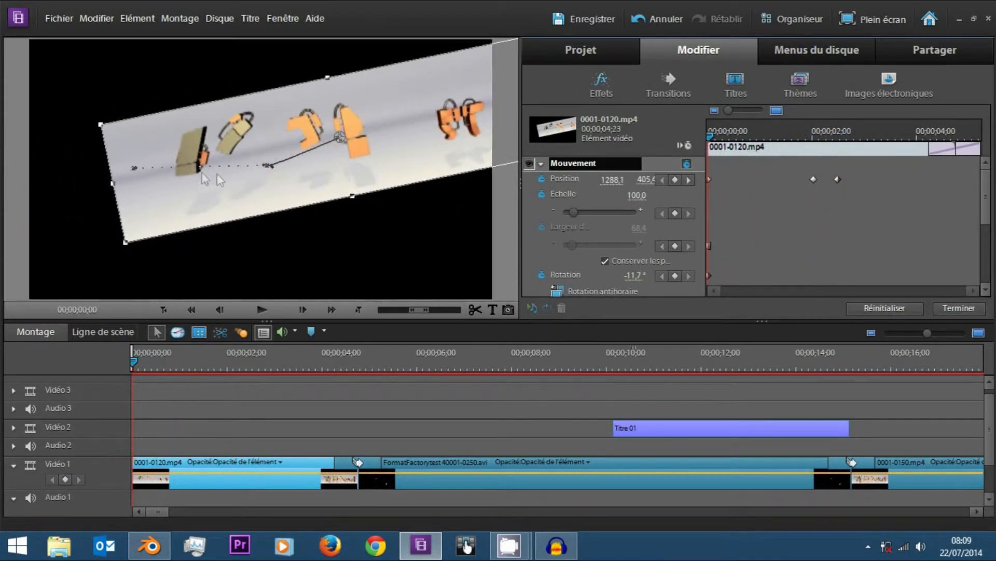
Pull new Bézier handles out of the motion path's middle and end points to bend both segments into sweeping curves.
left_click_drag(267, 165, 241, 171)
left_click_drag(226, 212, 199, 240)
left_click_drag(271, 164, 369, 228)
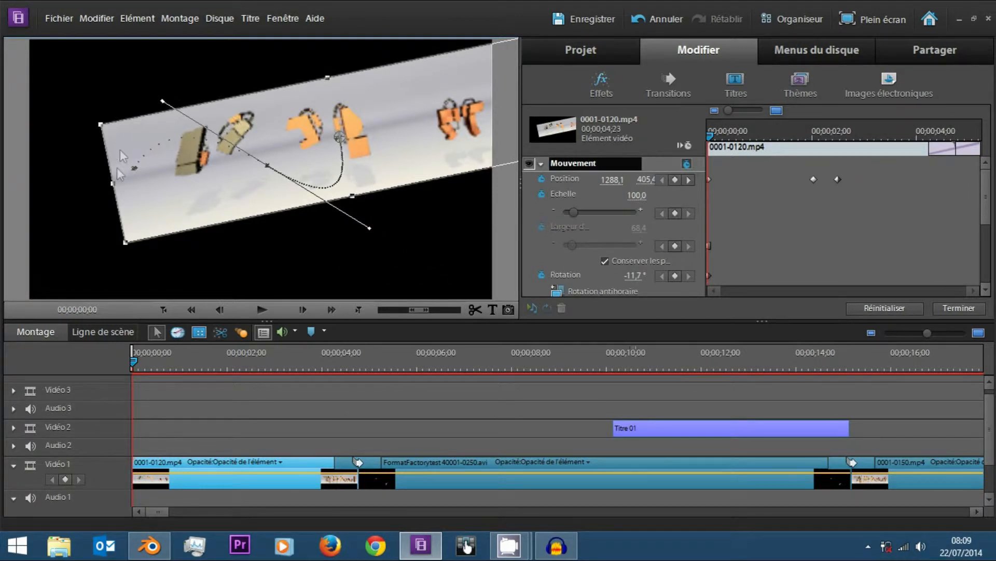
left_click_drag(135, 169, 179, 178)
left_click_drag(149, 102, 99, 70)
Move the last Position keyframe near the clip's end and add a curved path point with a Position keyframe at 00;00;02;20.
left_click_drag(723, 133, 967, 180)
left_click_drag(120, 149, 120, 153)
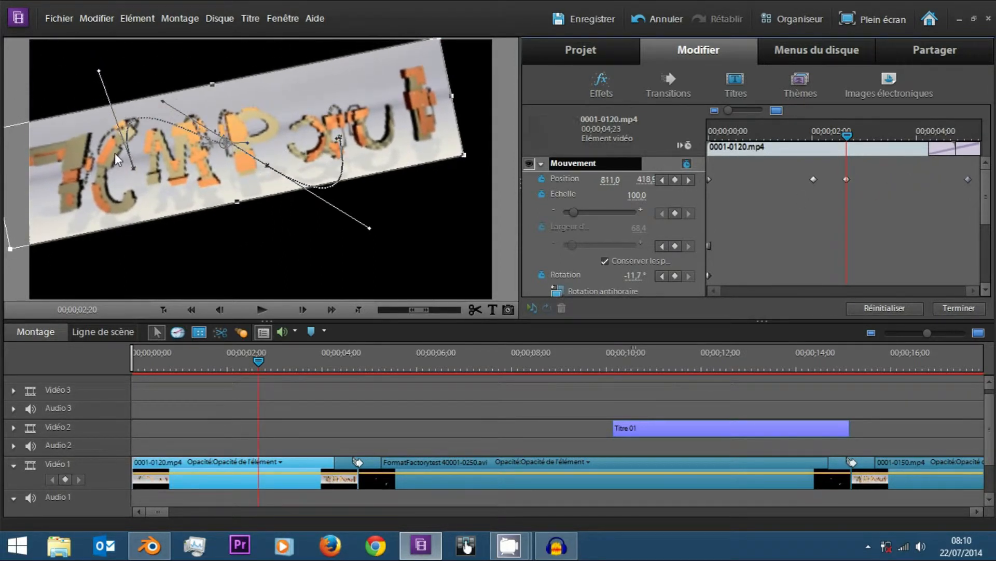
left_click_drag(222, 149, 320, 89)
Select all the Position keyframes and set their temporal interpolation to Bézier continue.
left_click_drag(838, 148, 856, 179)
left_click_drag(974, 169, 693, 192)
right_click(712, 179)
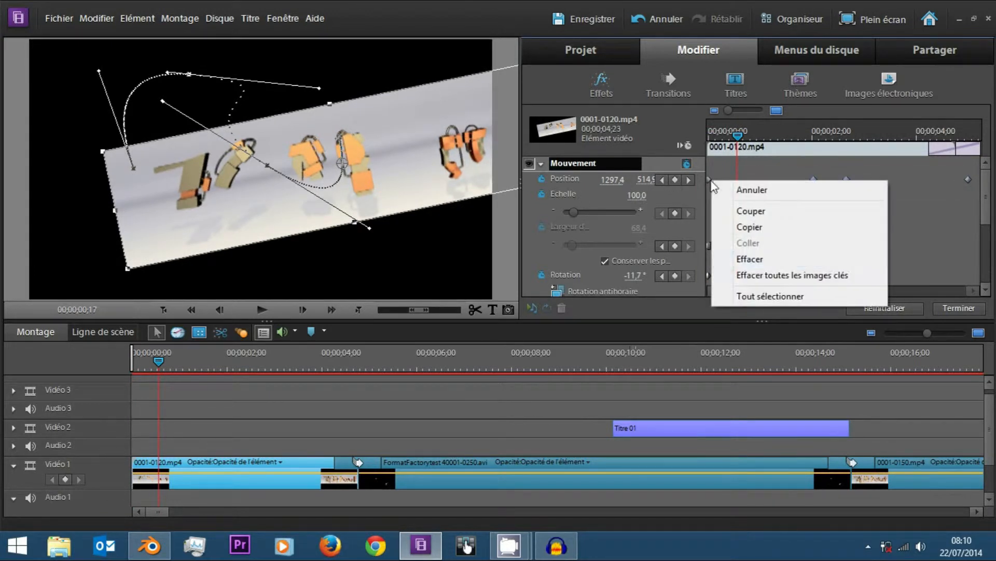
right_click(813, 179)
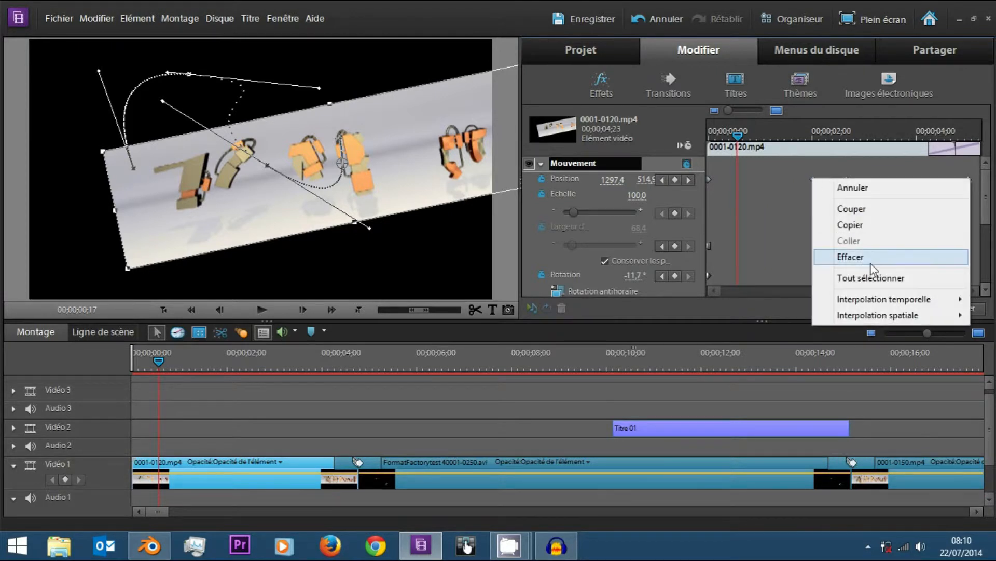
mouse_move(871, 301)
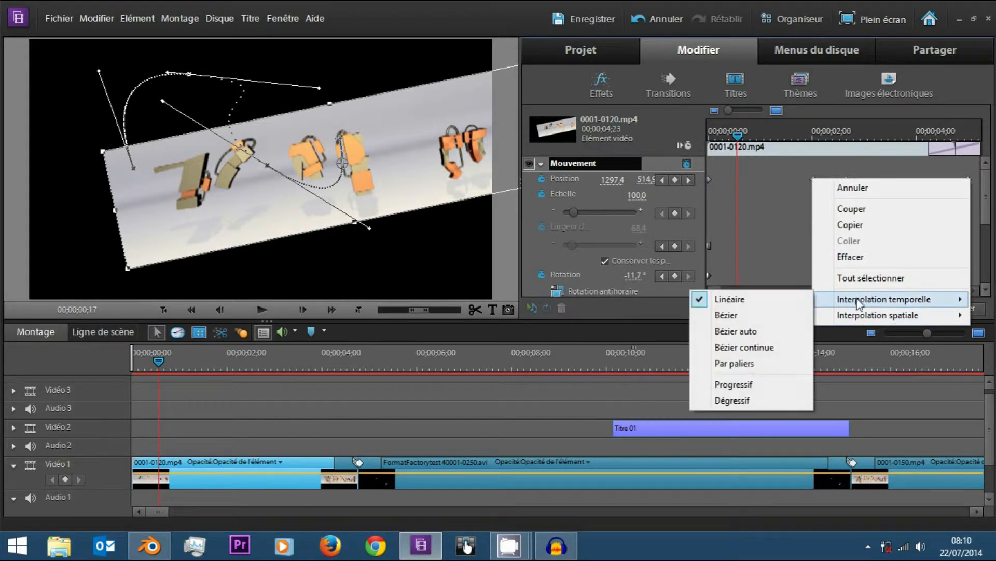
left_click(787, 346)
Scrub through the clip and play it from the start to review the position animation.
left_click_drag(742, 134, 887, 163)
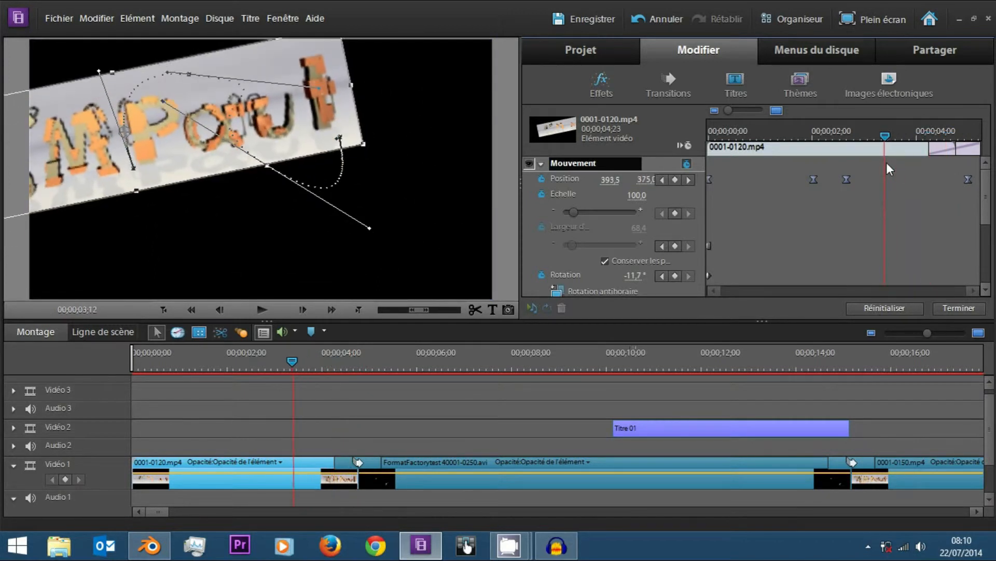
key("space")
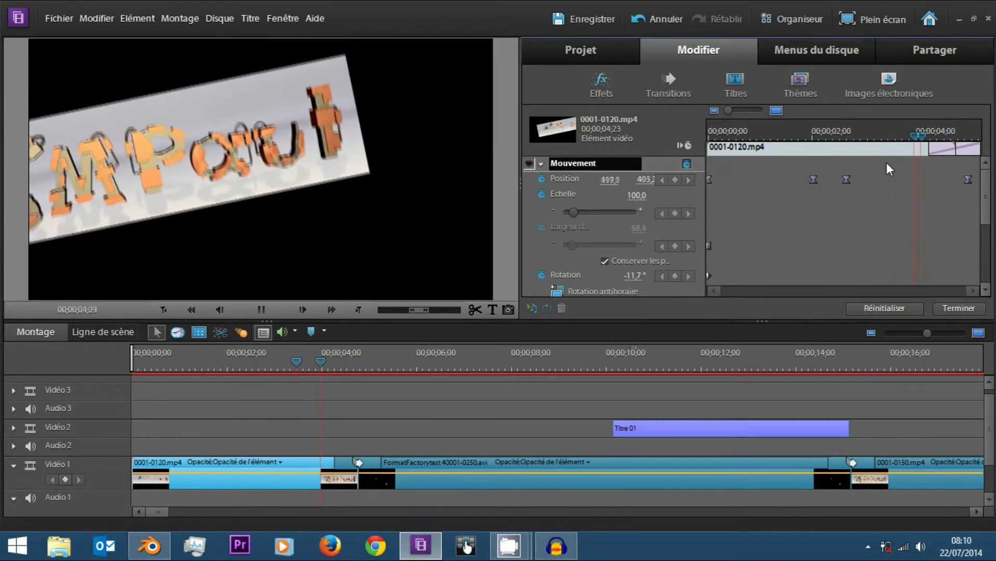
key("Home")
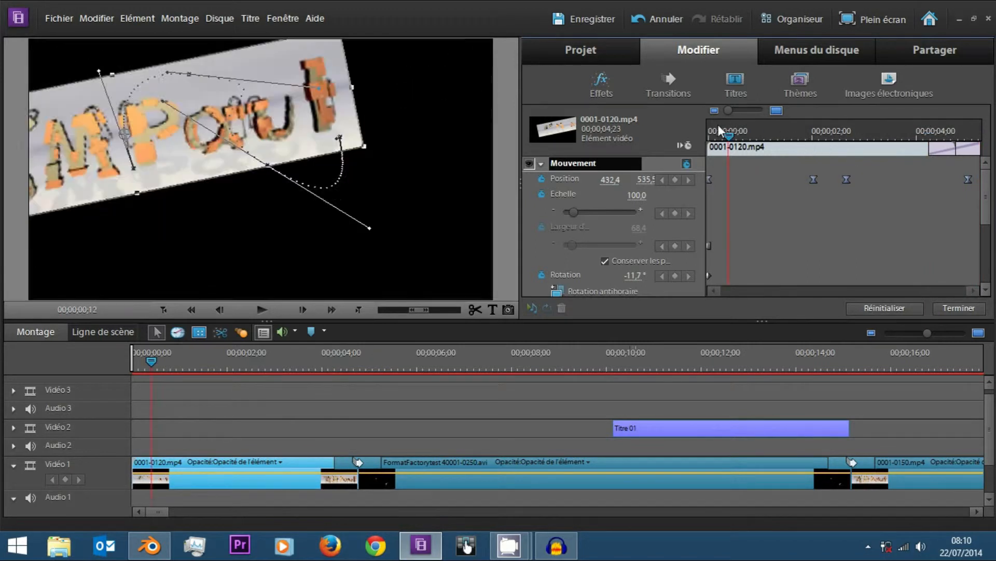
key("space")
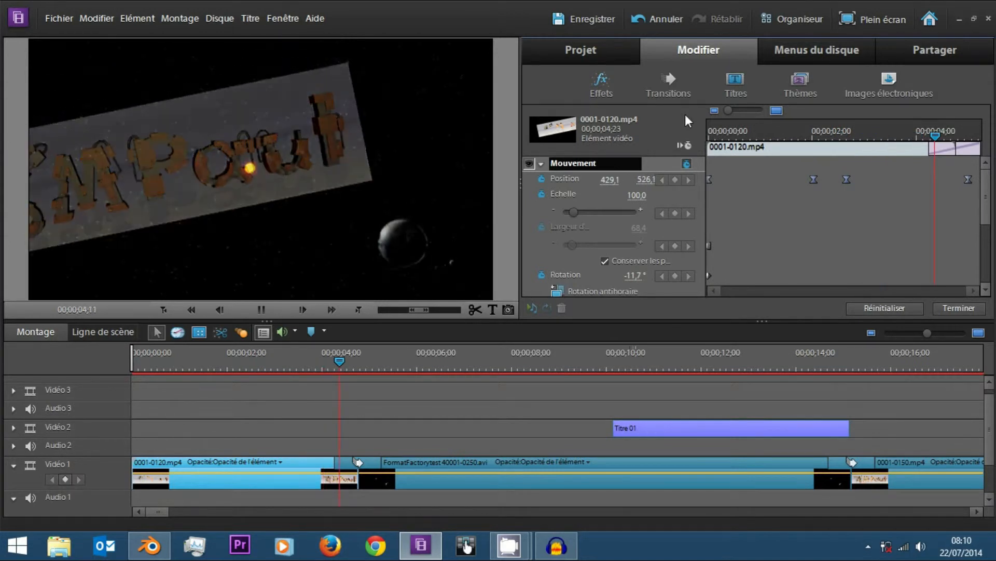
key("space")
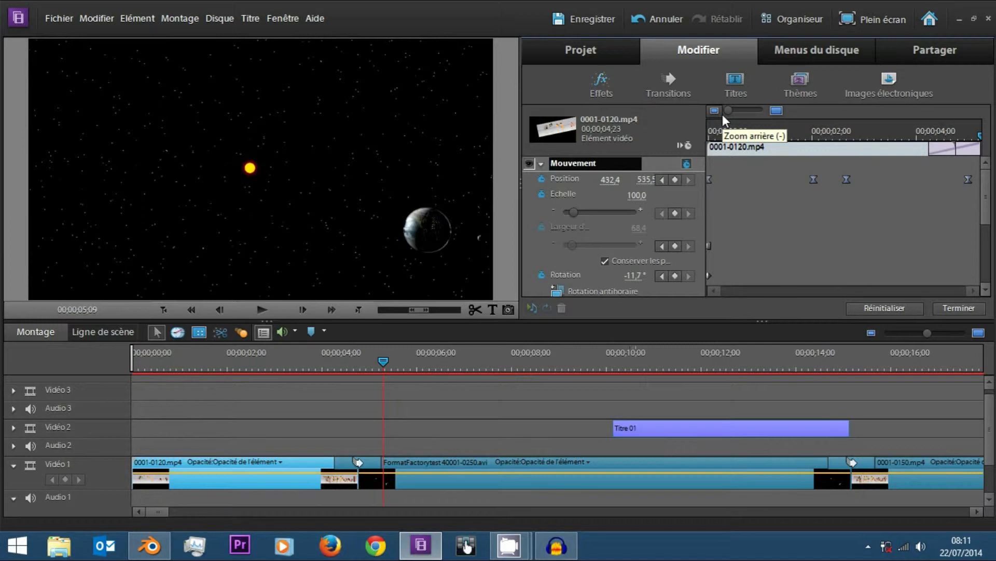
Collapse the Mouvement and Opacité properties and search the video transitions for "fondu".
left_click(540, 164)
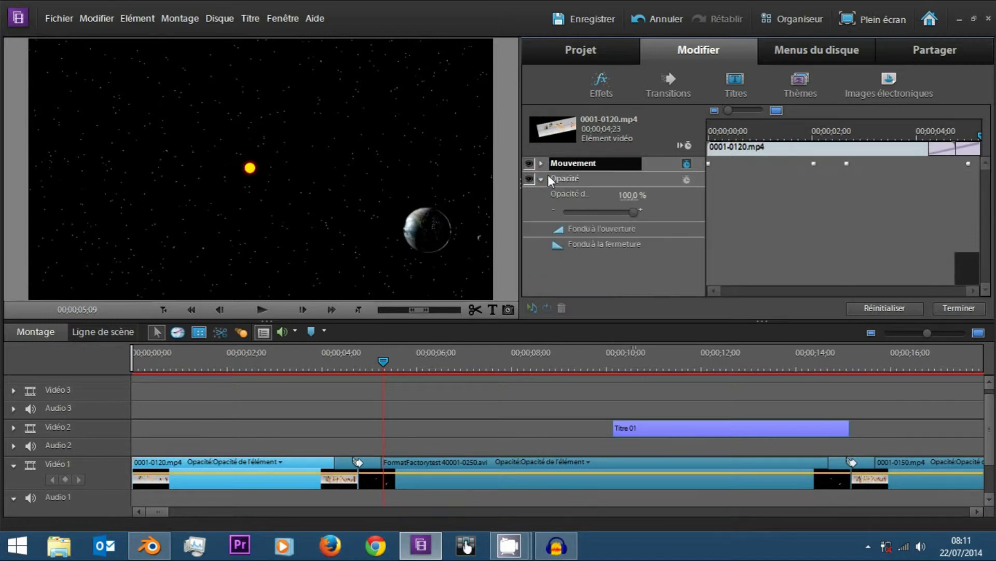
left_click(546, 179)
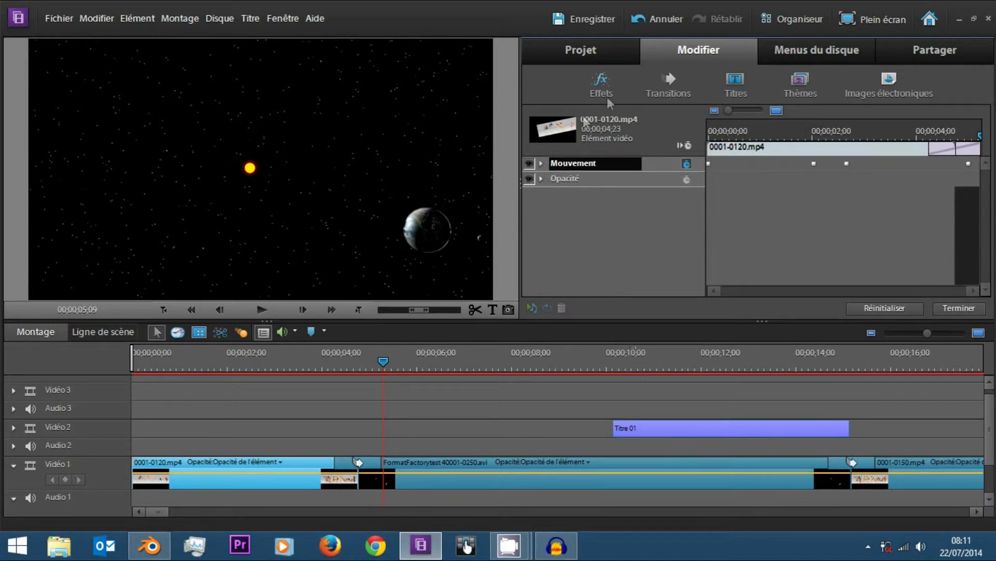
left_click(598, 84)
left_click(668, 87)
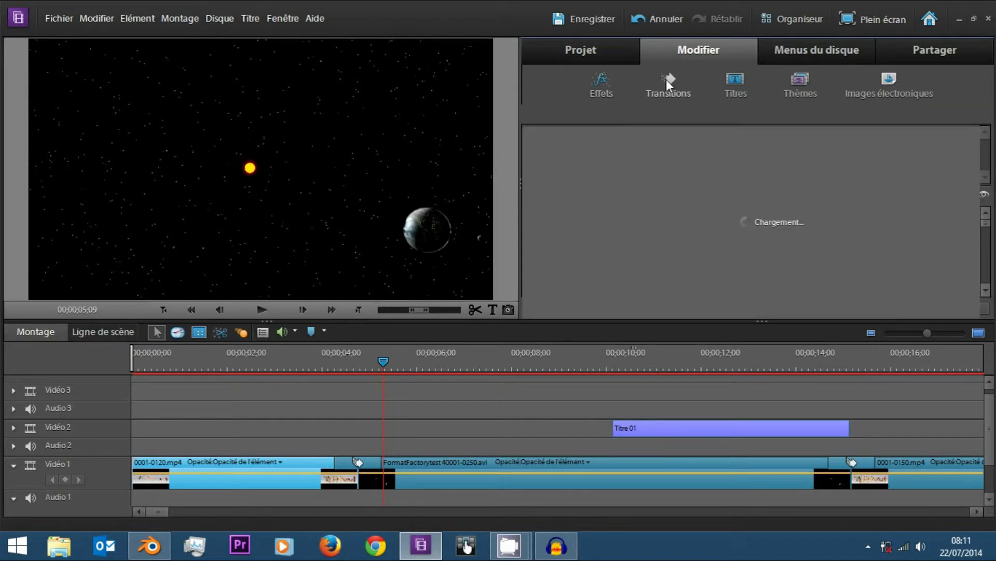
left_click(821, 111)
type("foindu")
key("BackSpace")
key("BackSpace")
key("BackSpace")
key("BackSpace")
type("ndu")
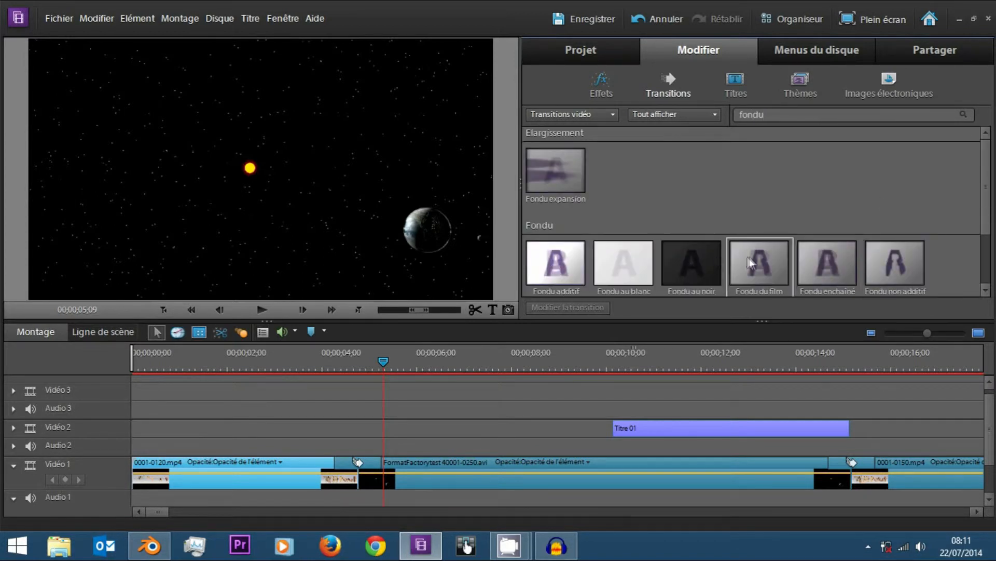
left_click_drag(982, 178, 975, 234)
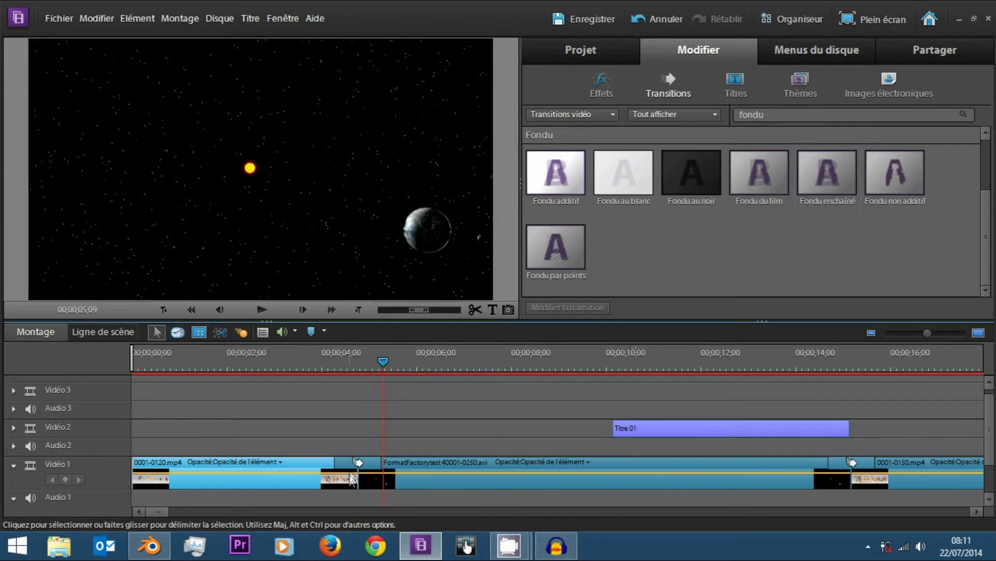
Open the Fondu enchaîné transition between the first two Vidéo 1 clips for editing, and scrub through the crossfade.
left_click(363, 462)
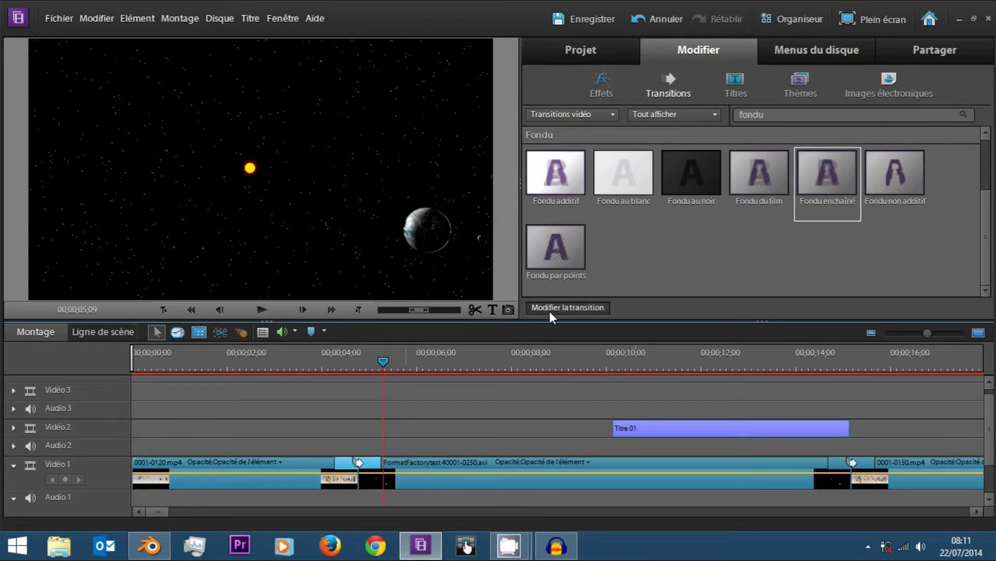
left_click(550, 309)
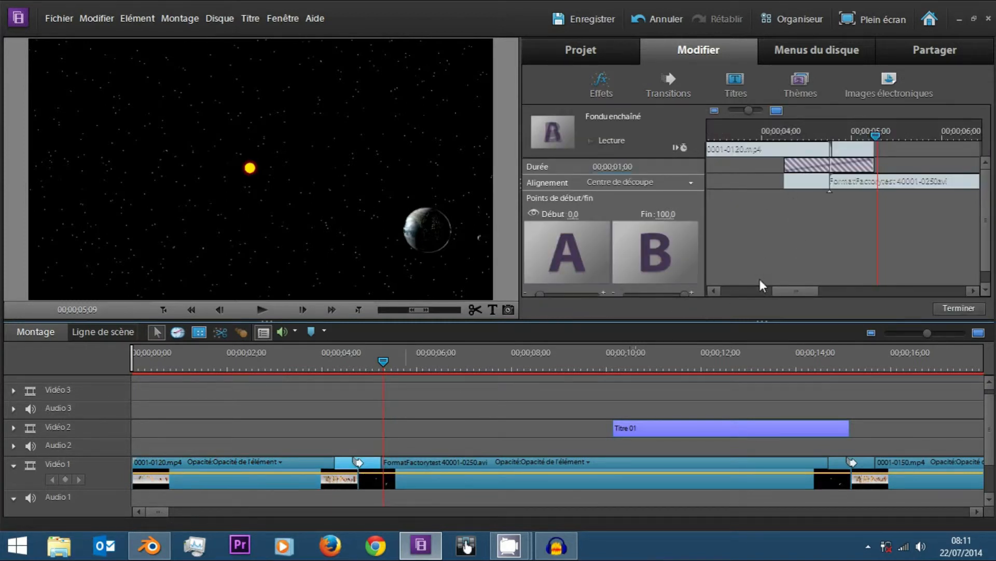
scroll(773, 292, "up", 2)
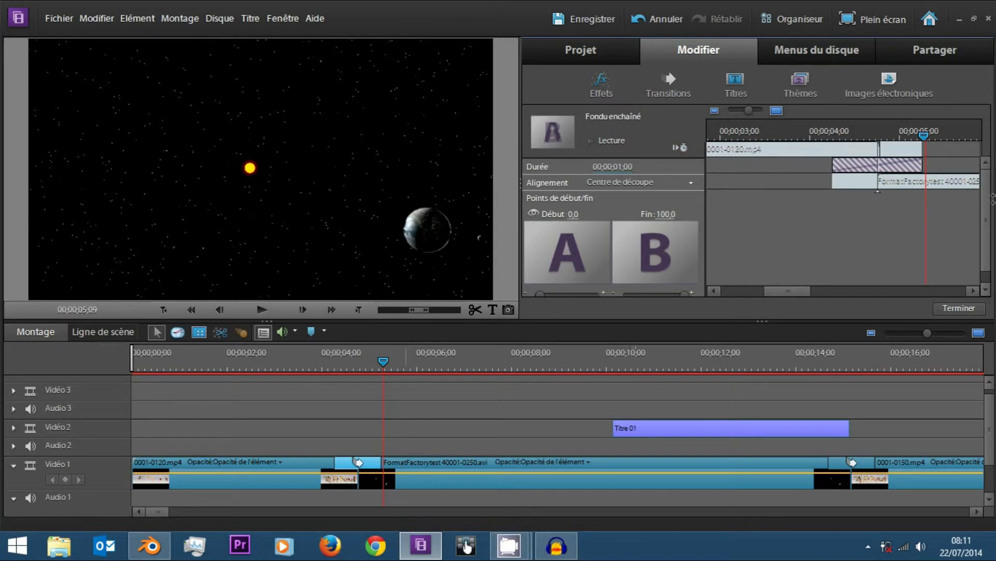
mouse_move(988, 209)
left_mouse_down()
mouse_move(987, 235)
mouse_move(987, 207)
left_mouse_up()
left_click_drag(385, 352, 365, 357)
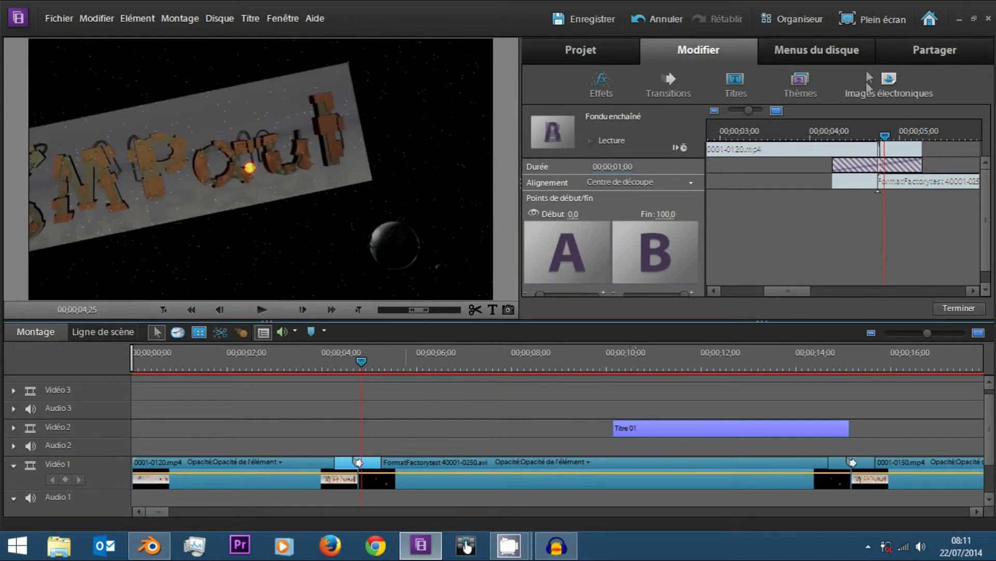
left_click(866, 130)
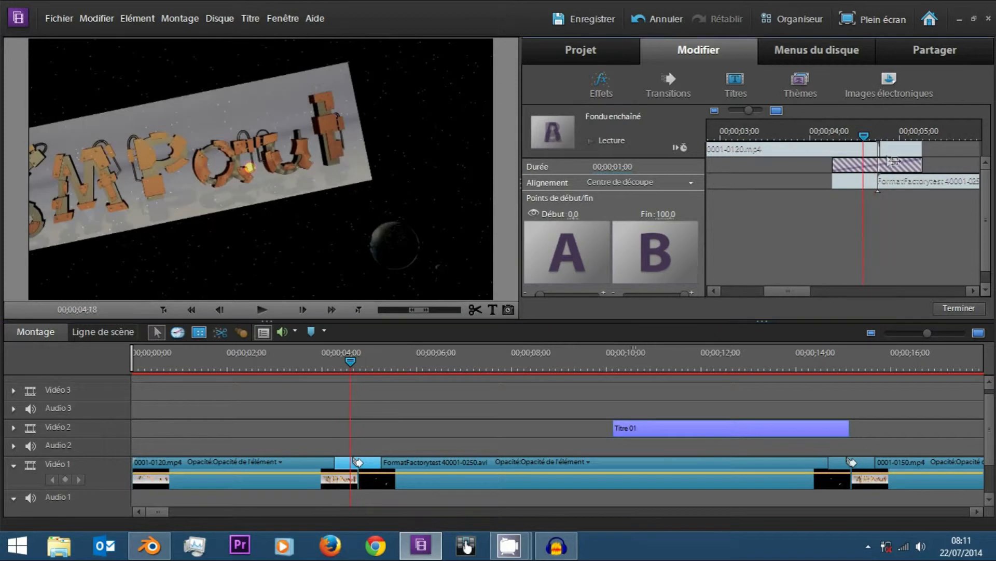
mouse_move(880, 147)
left_mouse_down()
mouse_move(921, 147)
mouse_move(867, 139)
mouse_move(924, 139)
mouse_move(836, 139)
mouse_move(867, 153)
mouse_move(912, 155)
mouse_move(873, 155)
left_mouse_up()
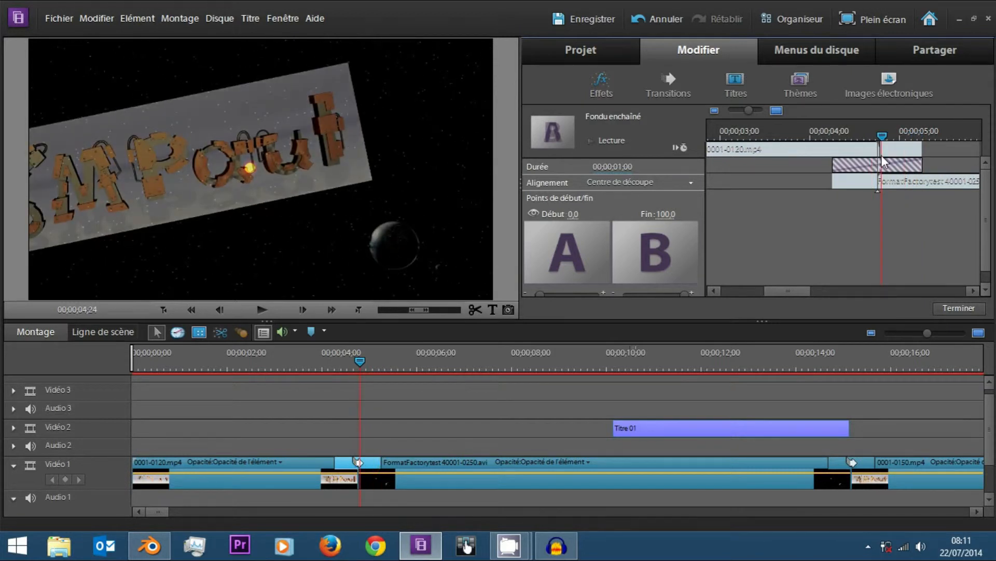
Shift the second clip's start edge to the beginning of the transition and scrub through the crossfade.
left_click_drag(892, 182, 834, 182)
mouse_move(834, 134)
left_mouse_down()
mouse_move(868, 147)
mouse_move(911, 145)
mouse_move(833, 143)
left_mouse_up()
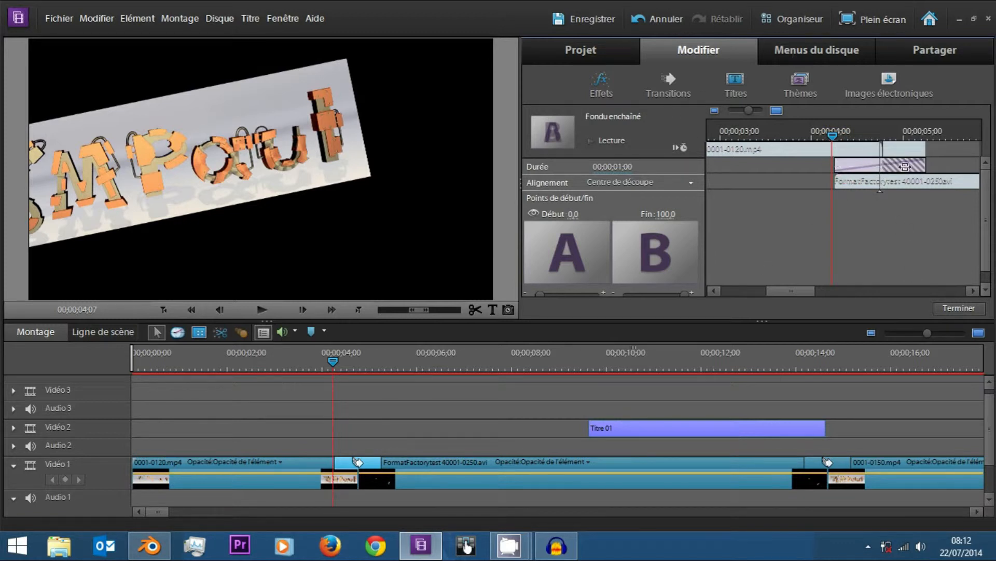
left_click_drag(836, 166, 830, 144)
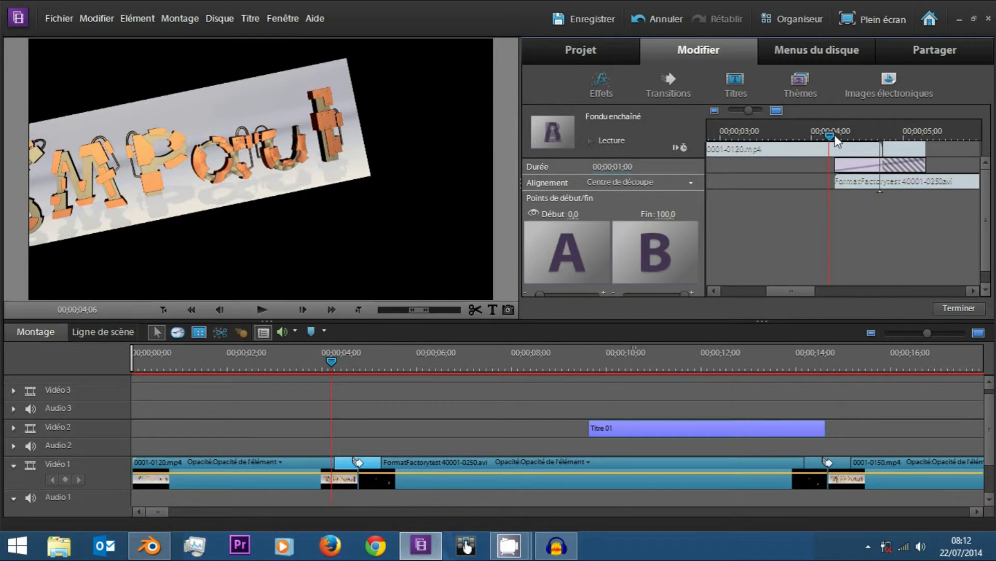
left_click_drag(837, 141, 881, 139)
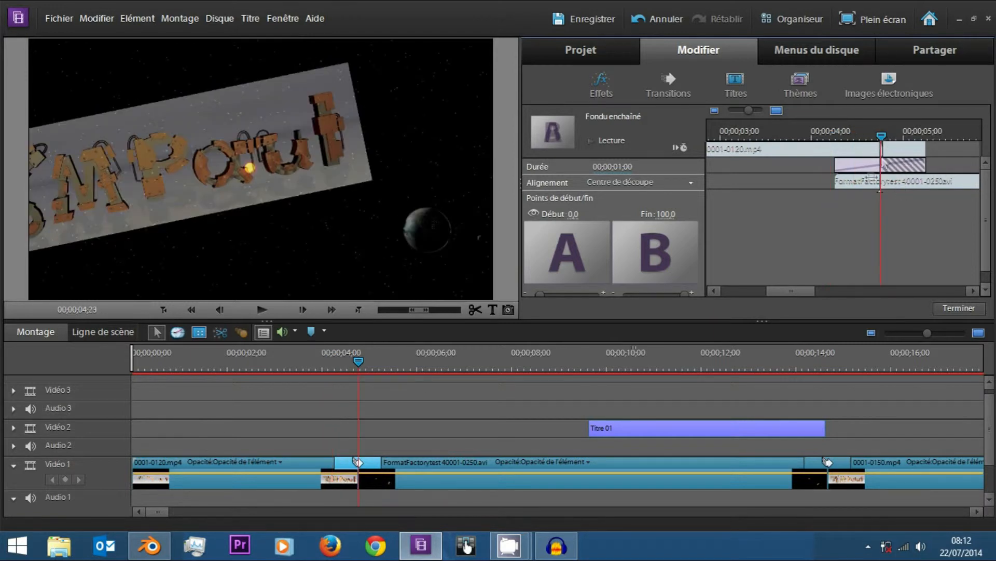
Extend the transition's duration to 00;00;01;01 and move the second clip's start edge back to the cut point.
mouse_move(882, 137)
left_mouse_down()
mouse_move(914, 144)
mouse_move(877, 142)
mouse_move(886, 138)
left_mouse_up()
left_click_drag(928, 151, 929, 151)
left_click_drag(834, 167, 882, 183)
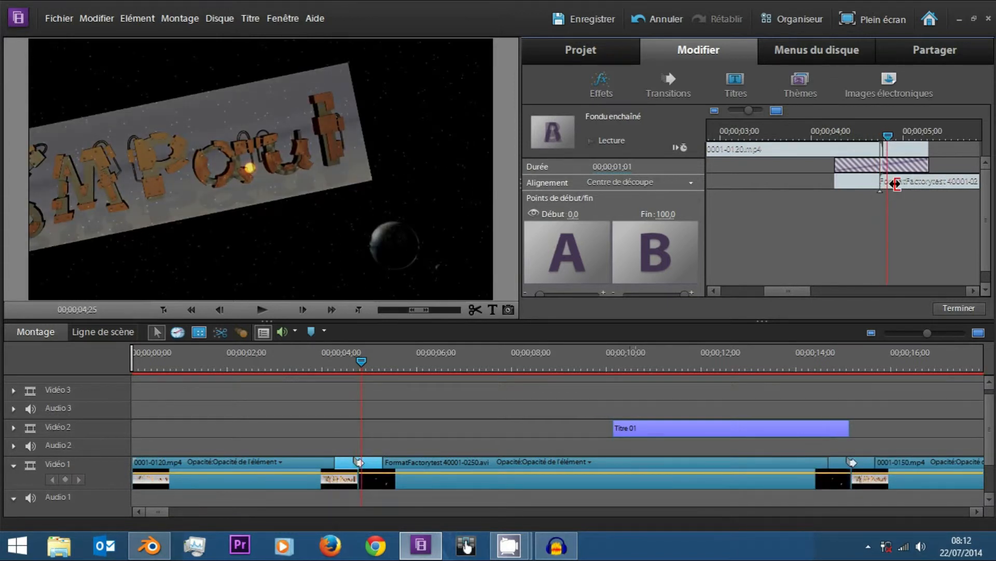
Place the playhead at 00;00;04;09 and set the transition's Début value to 75,0.
left_click_drag(888, 136, 840, 141)
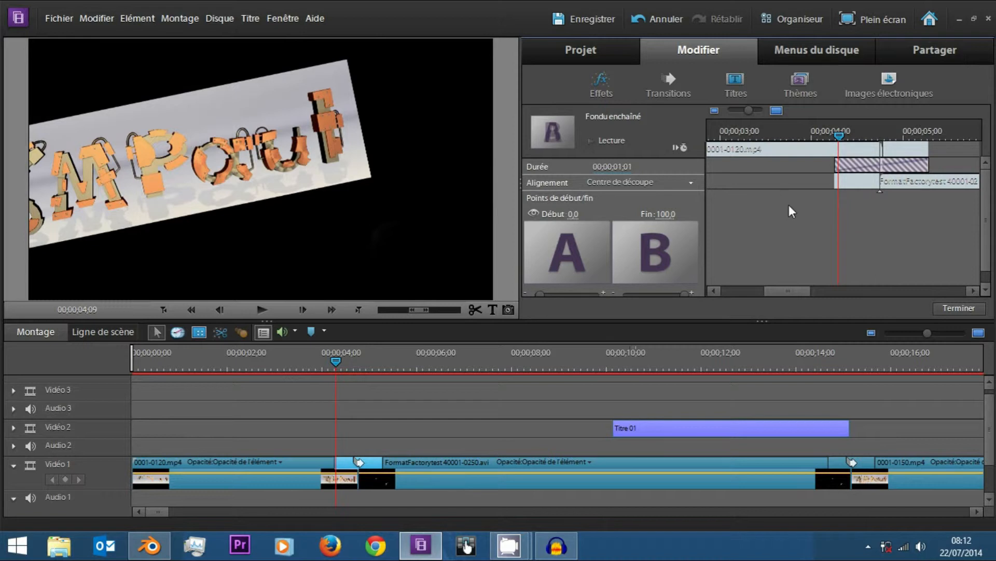
left_click_drag(984, 220, 985, 237)
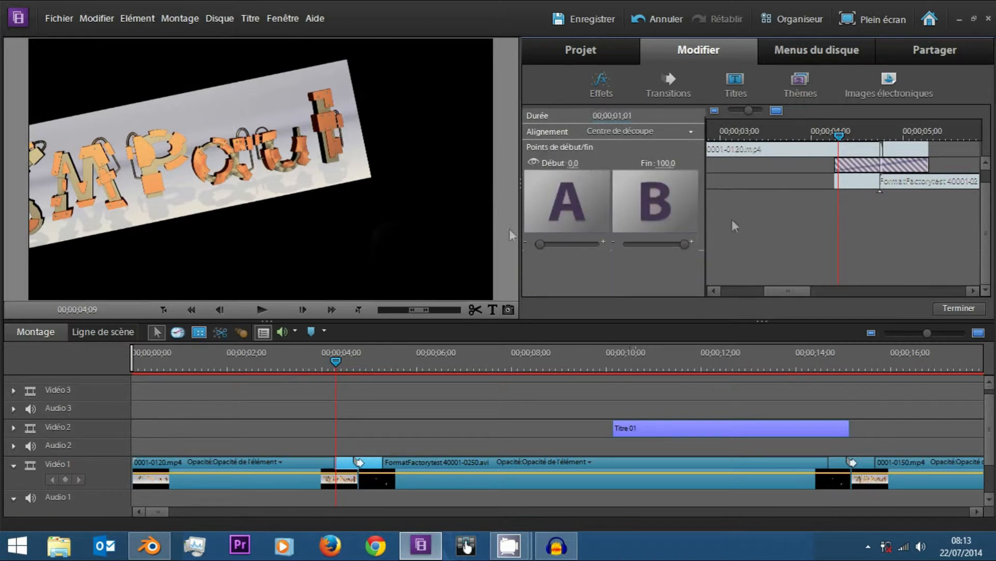
left_click_drag(541, 243, 574, 244)
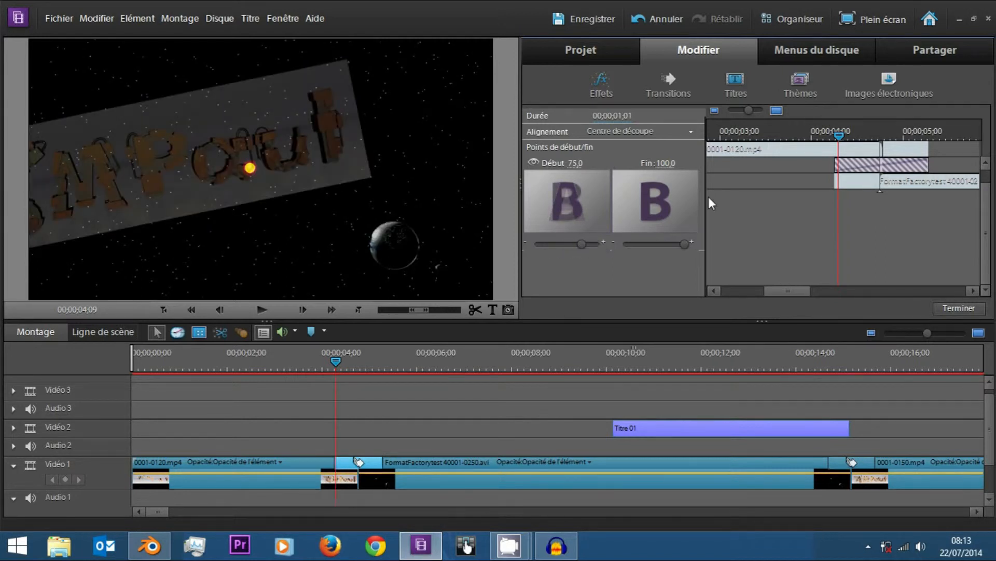
Reduce the Fondu enchaîné transition's Début value to 0,0 while previewing its first frames.
left_click(846, 134)
left_click_drag(848, 137, 840, 164)
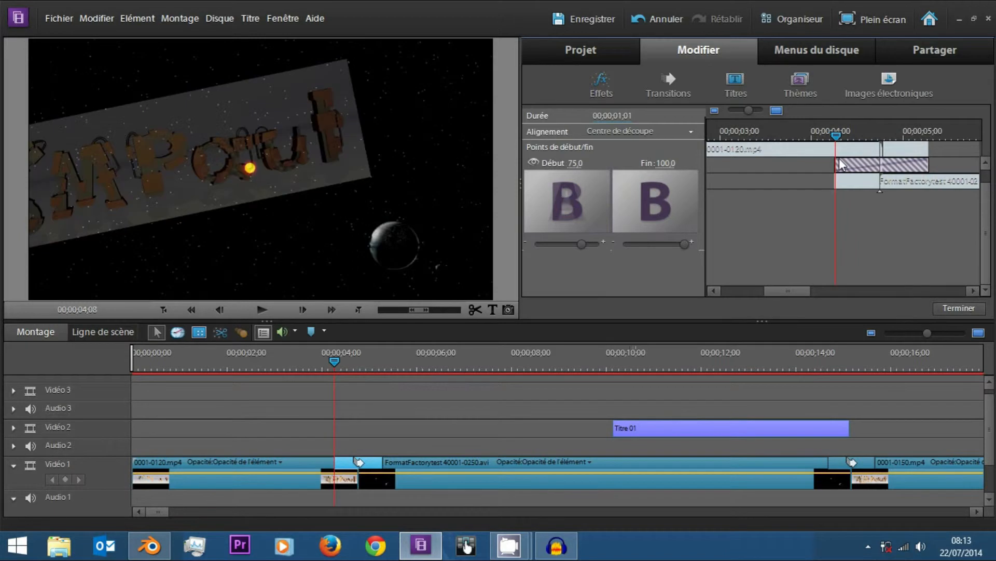
left_click_drag(582, 244, 562, 245)
left_click(559, 245)
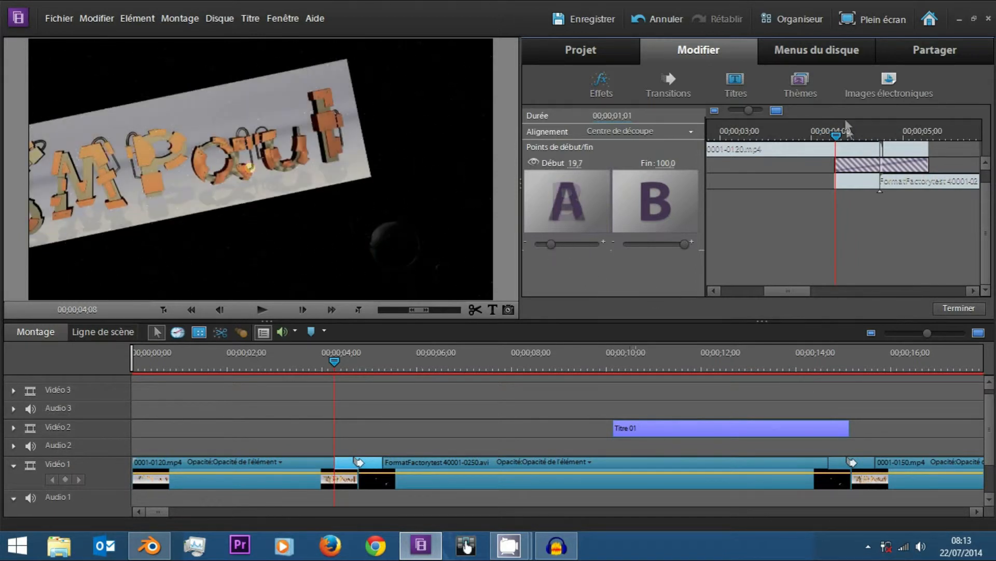
left_click(545, 243)
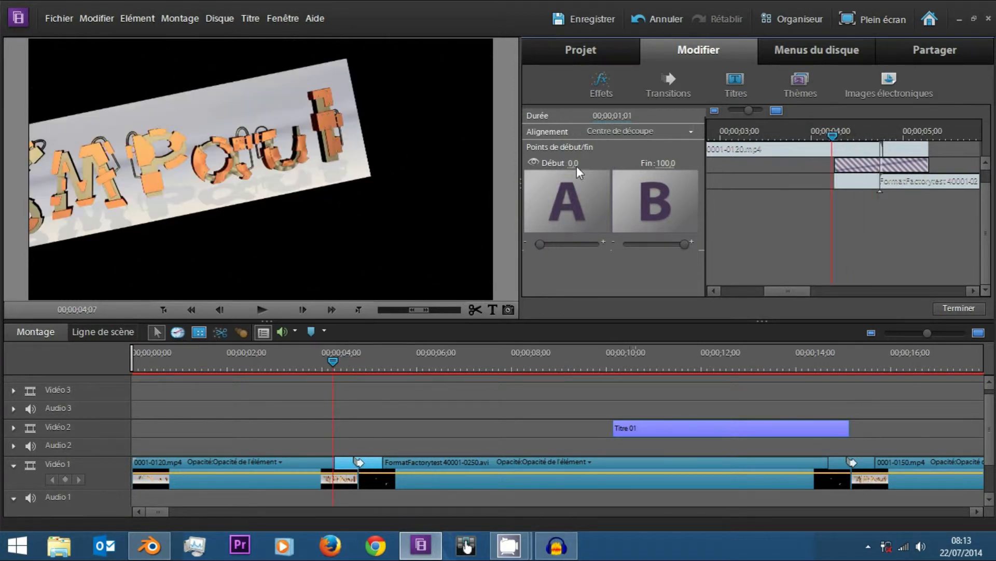
Step the playhead through the first frames of the transition, between 00;00;04;08 and 00;00;04;12, to compare the fade.
left_click(839, 136)
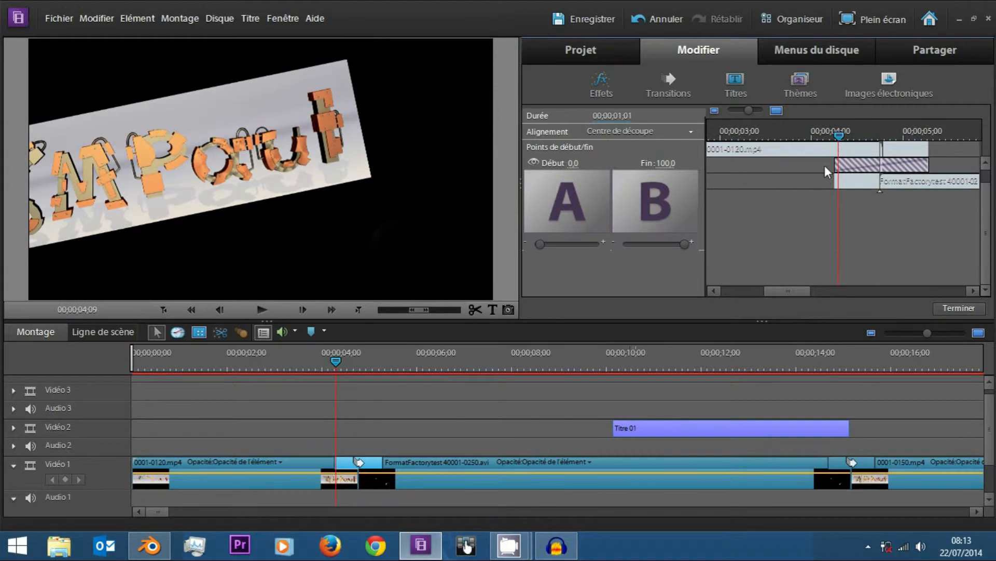
left_click(833, 136)
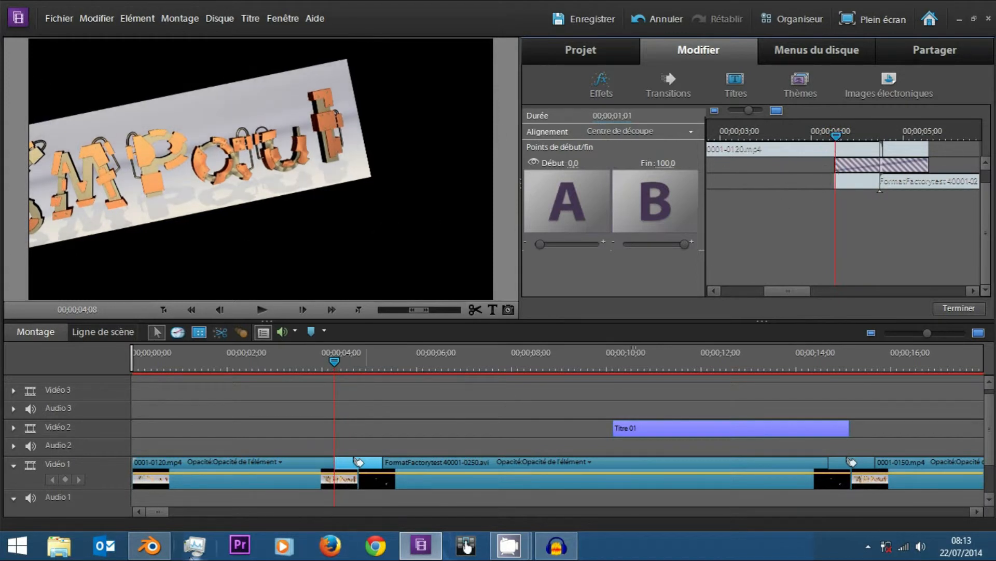
left_click(847, 136)
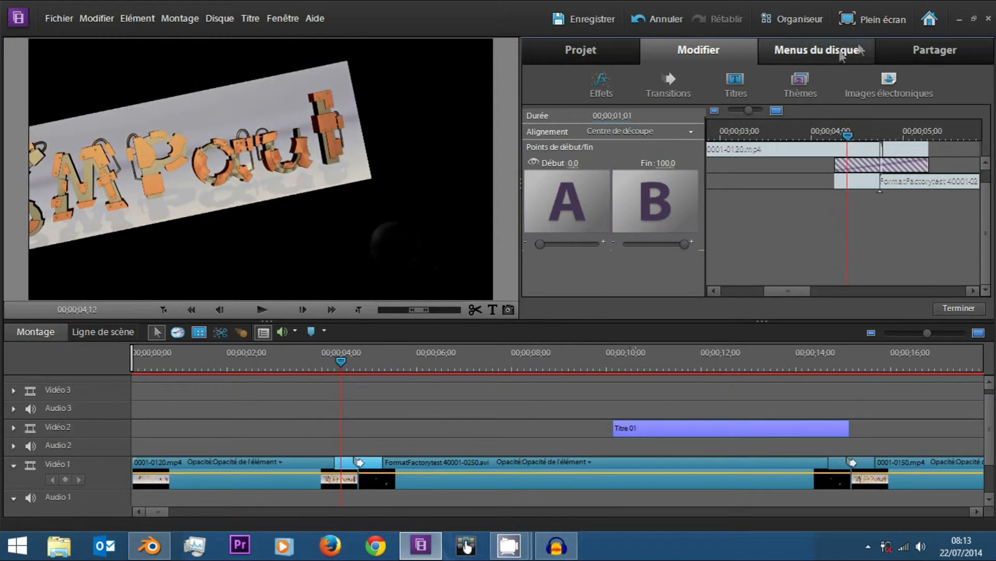
Place the playhead just before the transition, set Début to 42,1, and advance one frame to preview it.
mouse_move(847, 136)
left_mouse_down()
mouse_move(830, 143)
mouse_move(836, 132)
left_mouse_up()
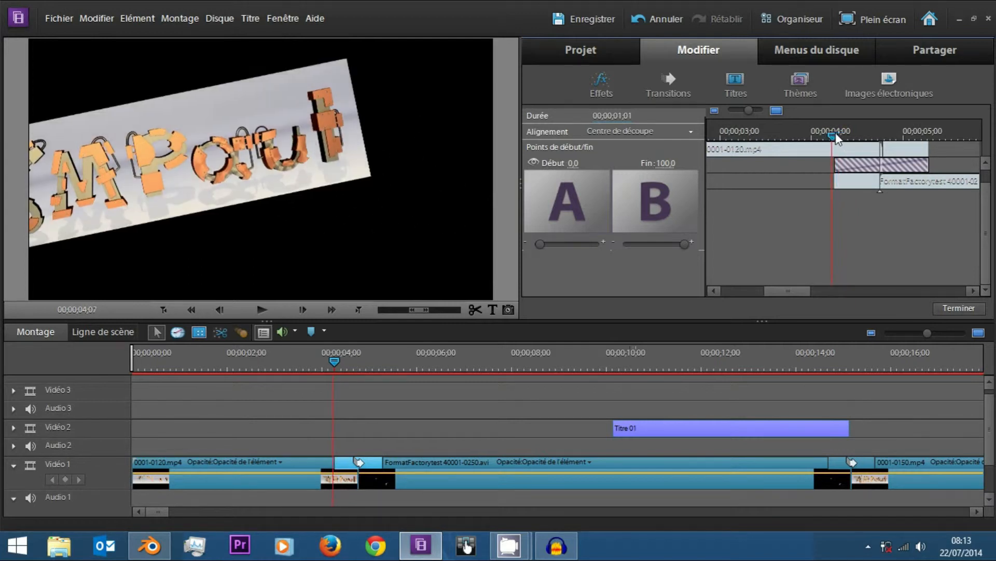
left_click_drag(538, 245, 562, 246)
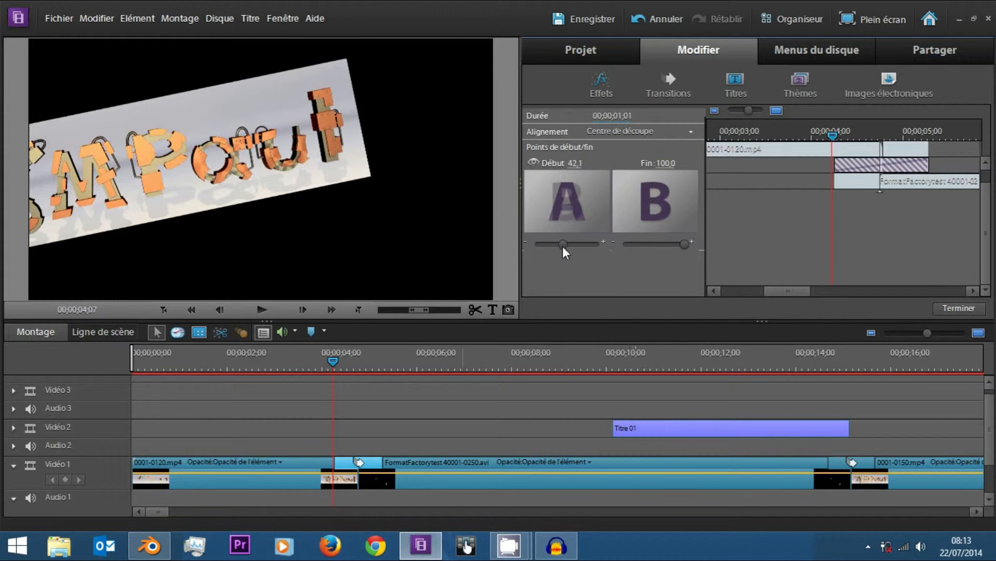
key("Right")
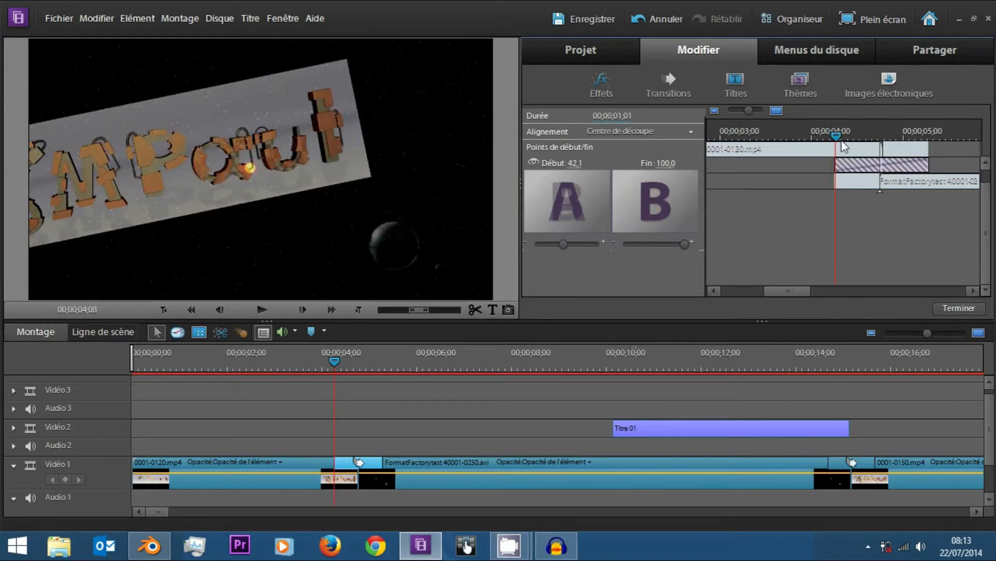
Place the playhead at 00;00;04;28 and try Début values of 100,0 and 85,5.
left_click_drag(923, 128, 897, 135)
mouse_move(685, 244)
left_mouse_down()
mouse_move(647, 250)
mouse_move(627, 241)
mouse_move(703, 242)
left_mouse_up()
left_click_drag(542, 243, 662, 261)
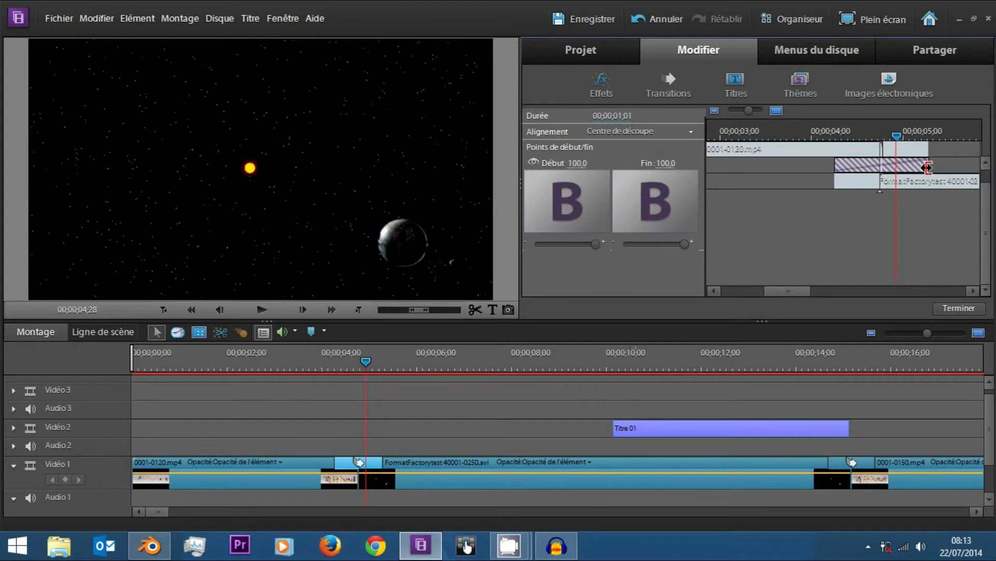
left_click_drag(596, 244, 586, 245)
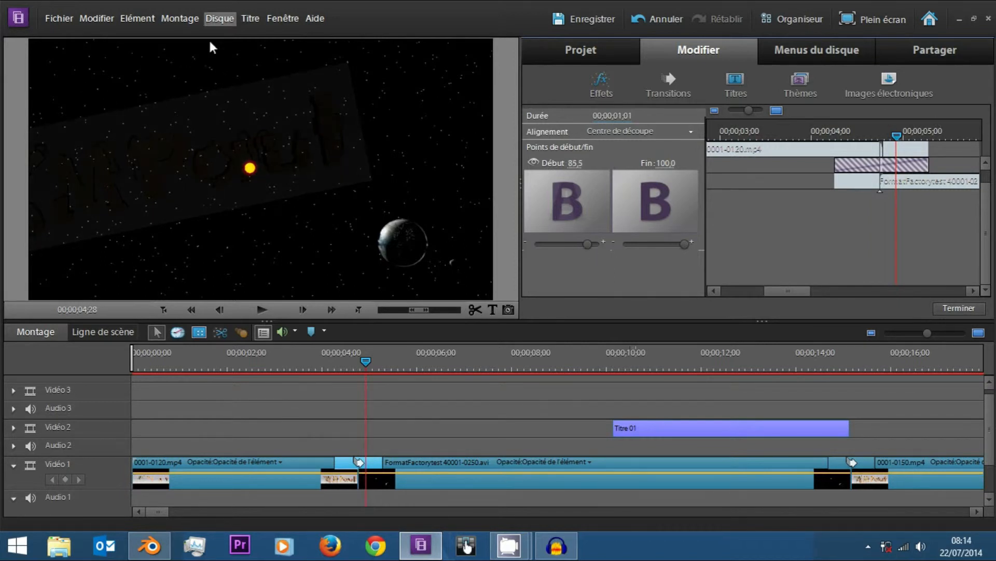
mouse_move(896, 136)
left_mouse_down()
mouse_move(929, 142)
mouse_move(913, 136)
mouse_move(899, 145)
left_mouse_up()
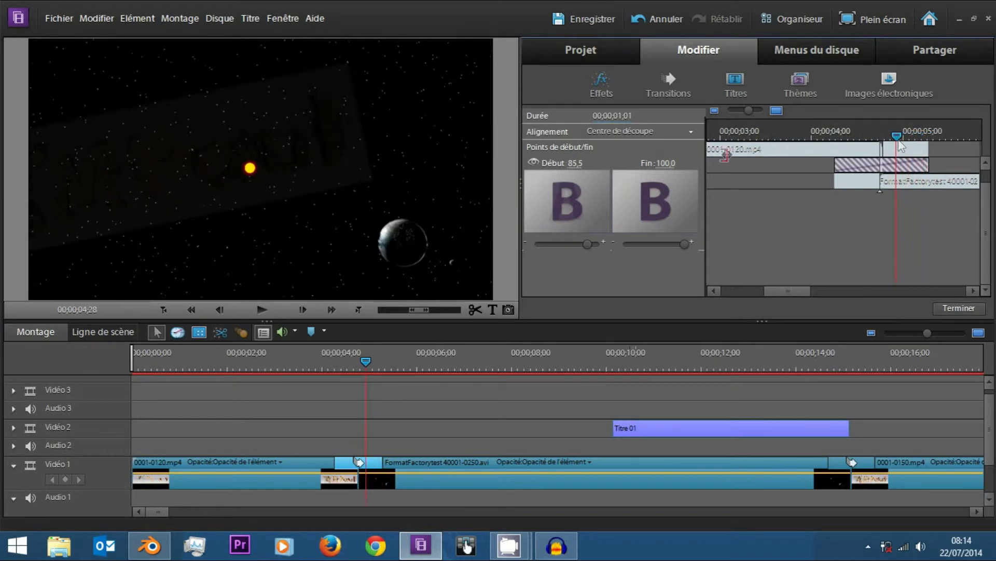
Set the transition's Début to 0,0 and Fin to 17,1, and scrub to its end at 00;00;05;09.
left_click_drag(587, 245, 465, 243)
left_click_drag(685, 244, 635, 245)
left_click_drag(863, 130, 933, 161)
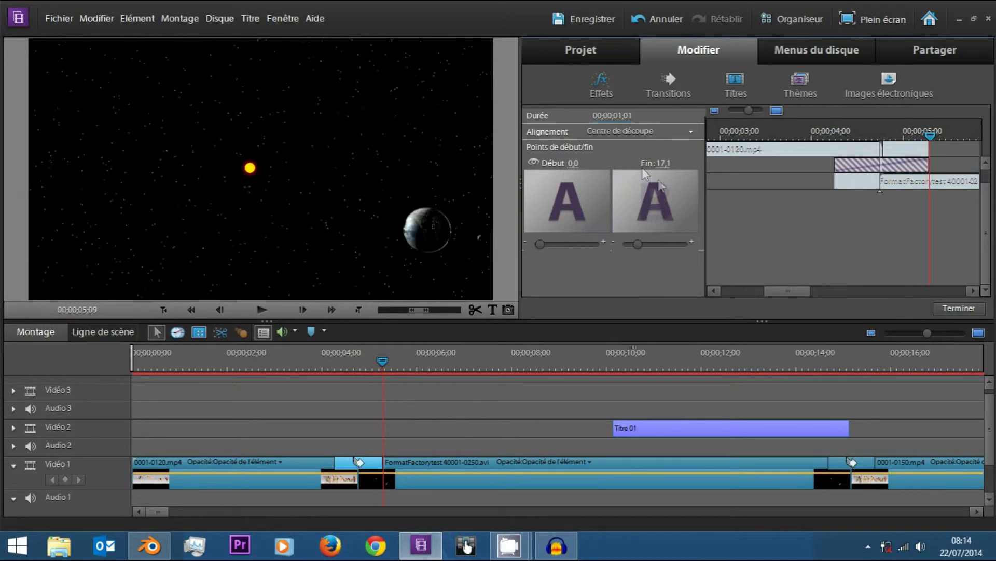
Raise the transition's Fin value to 100,0 and scrub through the crossfade to 00;00;05;04.
left_click_drag(644, 244, 686, 255)
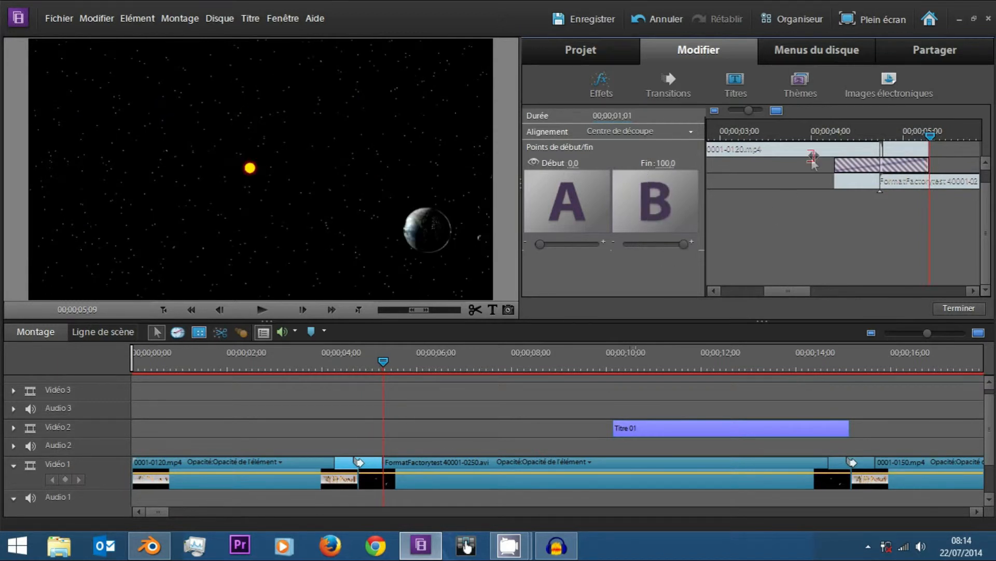
left_click_drag(841, 132, 914, 137)
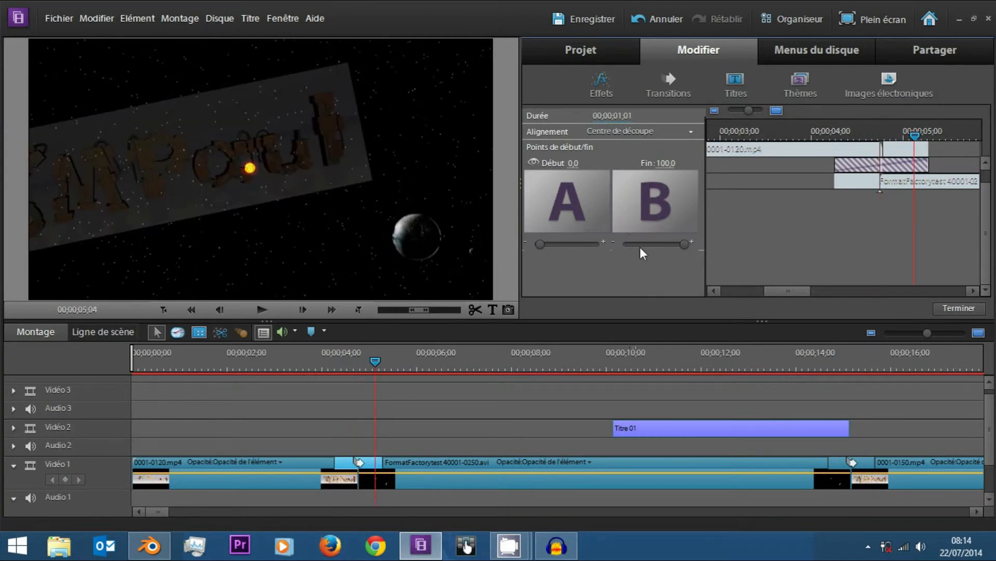
Try a Fin value of 31,6 near the end of the transition and return it to 100,0.
left_click_drag(680, 248, 659, 243)
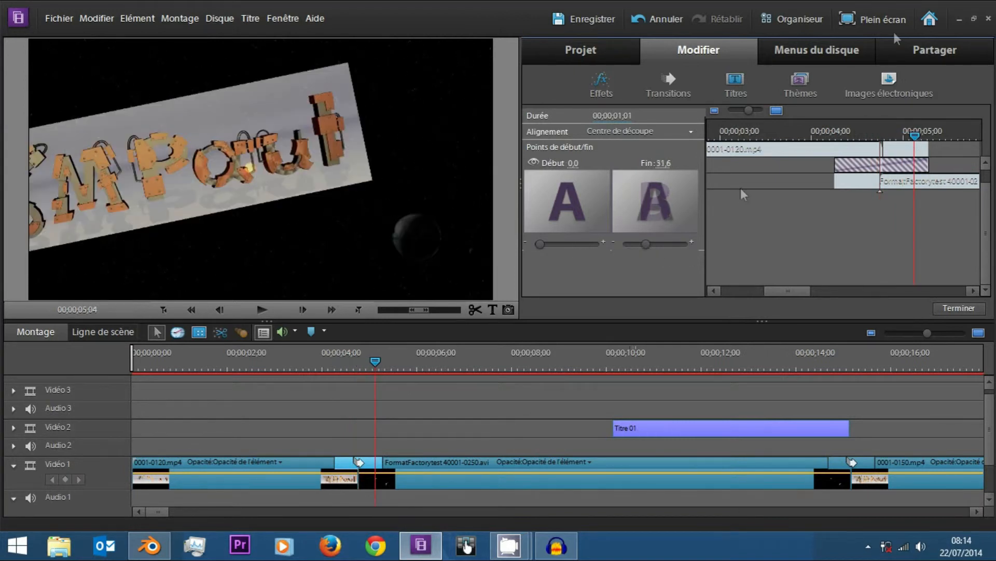
mouse_move(916, 135)
left_mouse_down()
mouse_move(935, 136)
mouse_move(912, 134)
left_mouse_up()
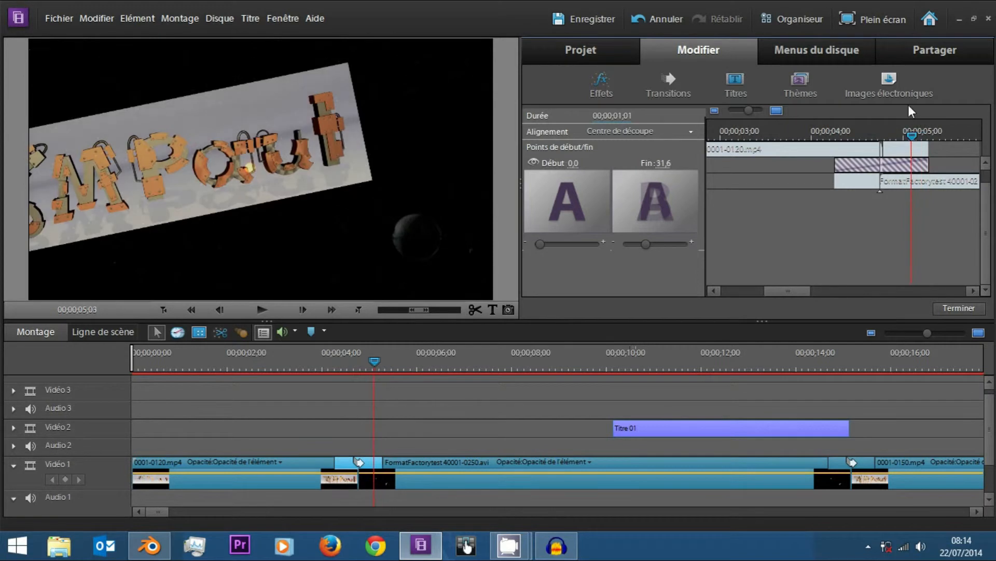
left_click_drag(643, 246, 687, 246)
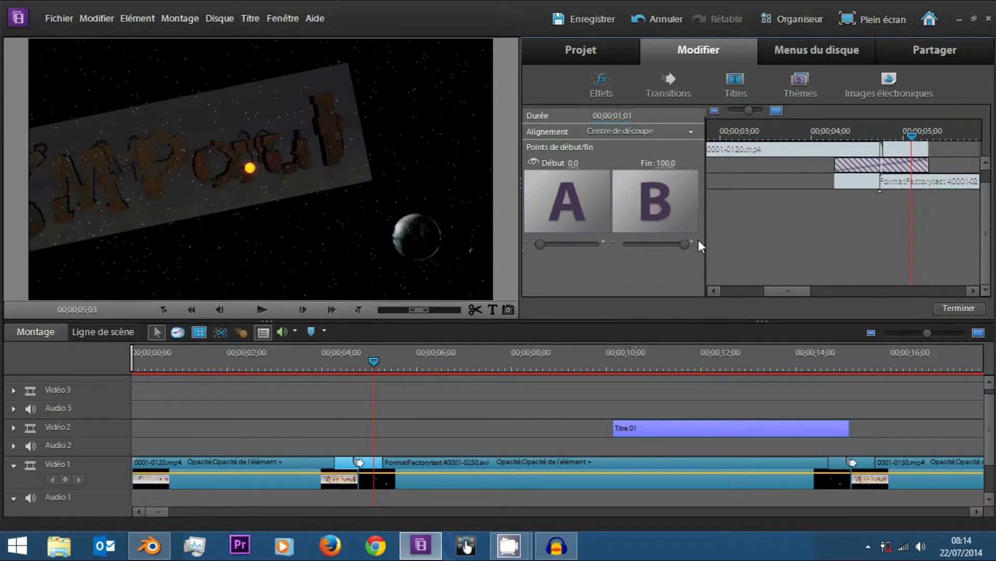
Select the FormatFactorytest 40001-0250.avi clip on Vidéo 1 and apply the Onde progressive video effect to it.
right_click(497, 462)
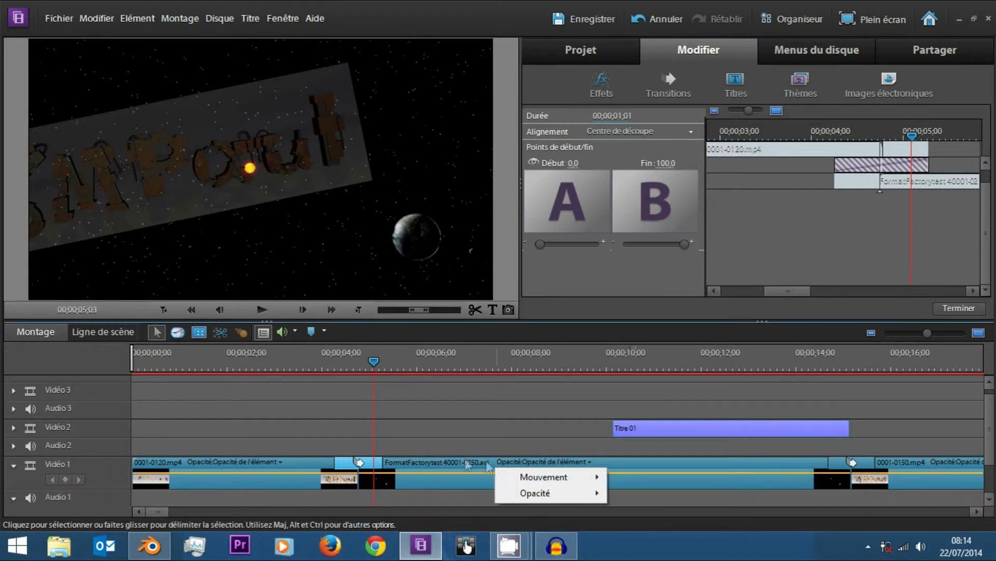
left_click(464, 457)
right_click(472, 478)
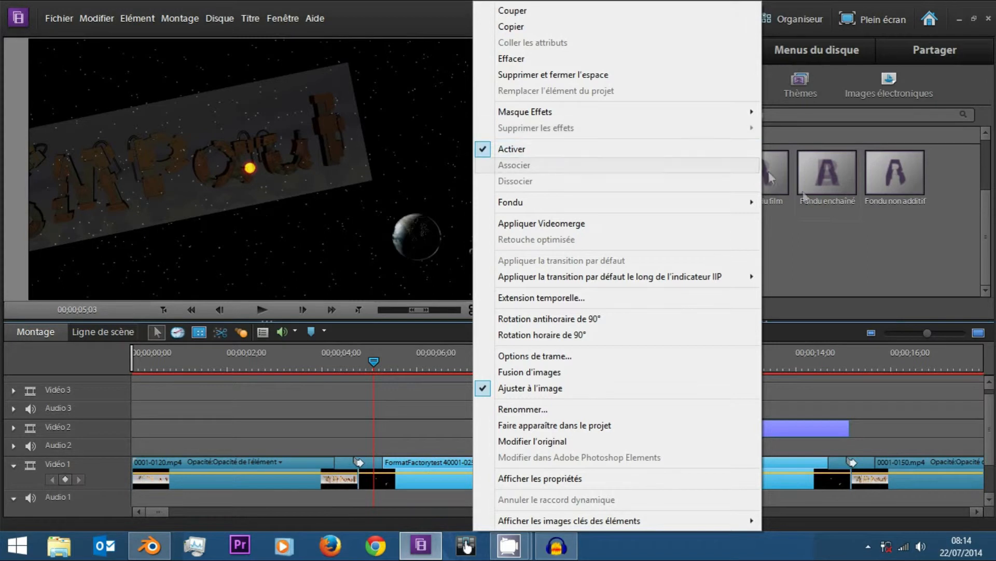
left_click(861, 285)
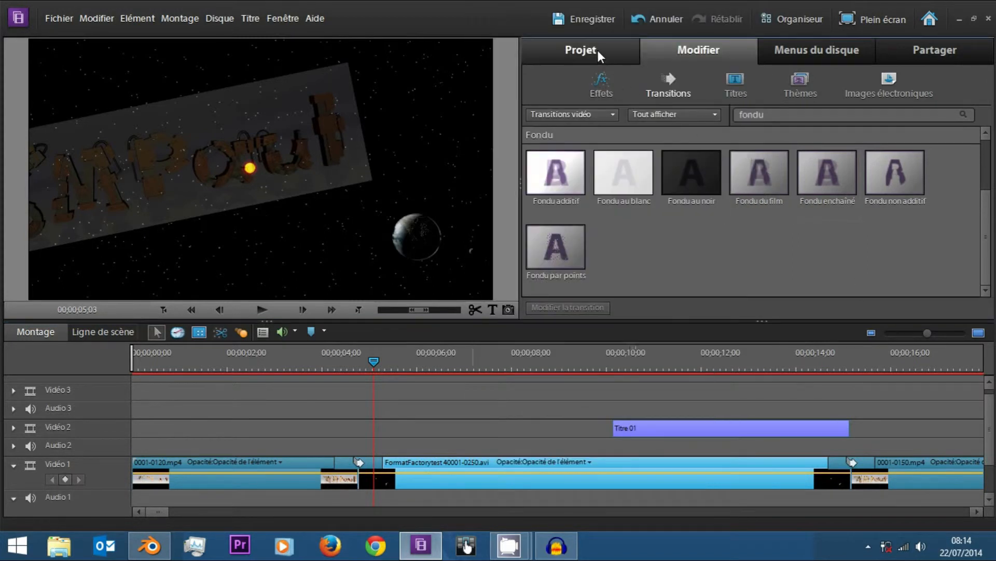
left_click(602, 83)
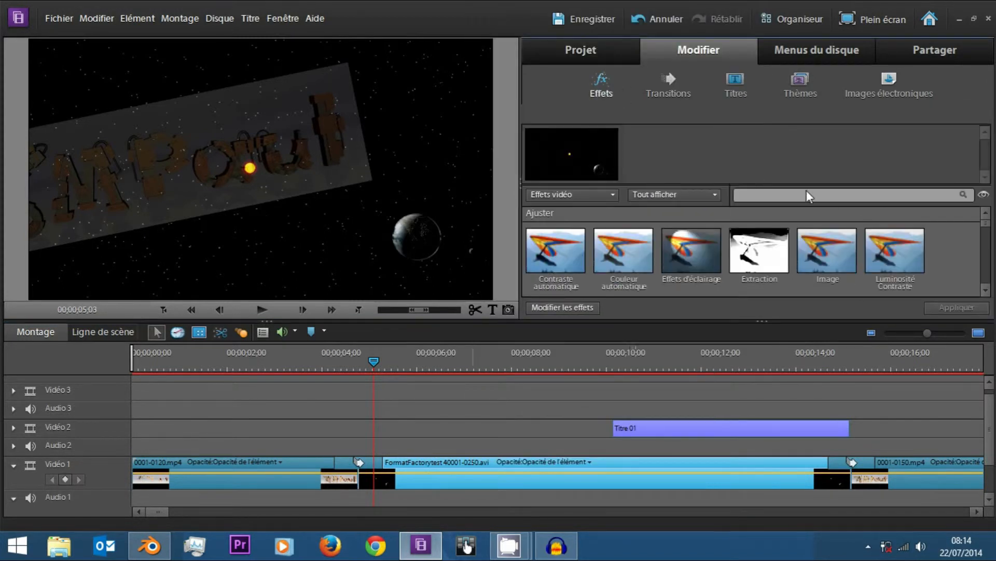
mouse_move(986, 232)
left_mouse_down()
mouse_move(988, 247)
mouse_move(974, 237)
left_mouse_up()
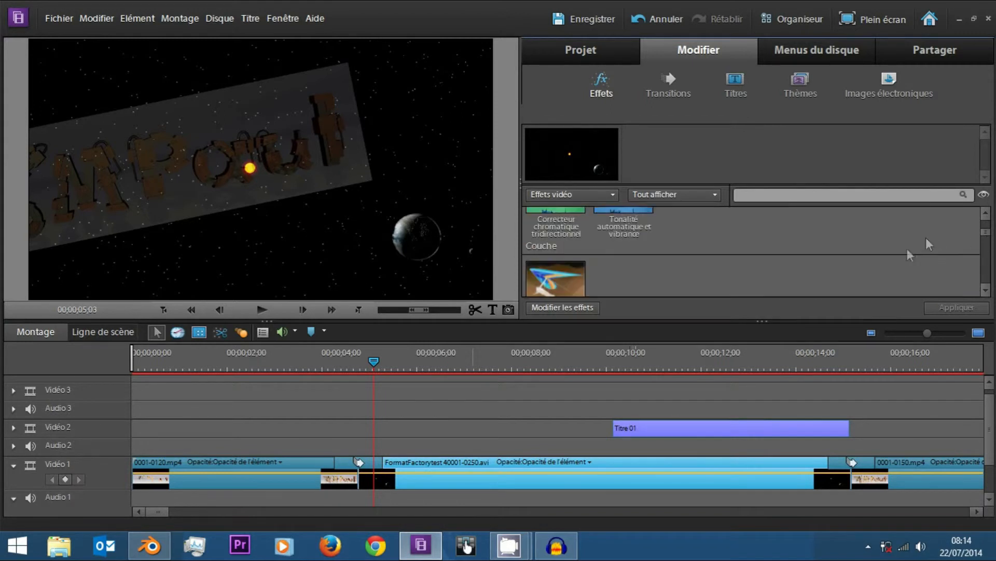
left_click(846, 238)
left_click_drag(705, 321, 421, 486)
Place the playhead at 00;00;07;15 and open the clip's Onde progressive settings for editing.
left_click_drag(410, 366, 488, 361)
left_click(566, 308)
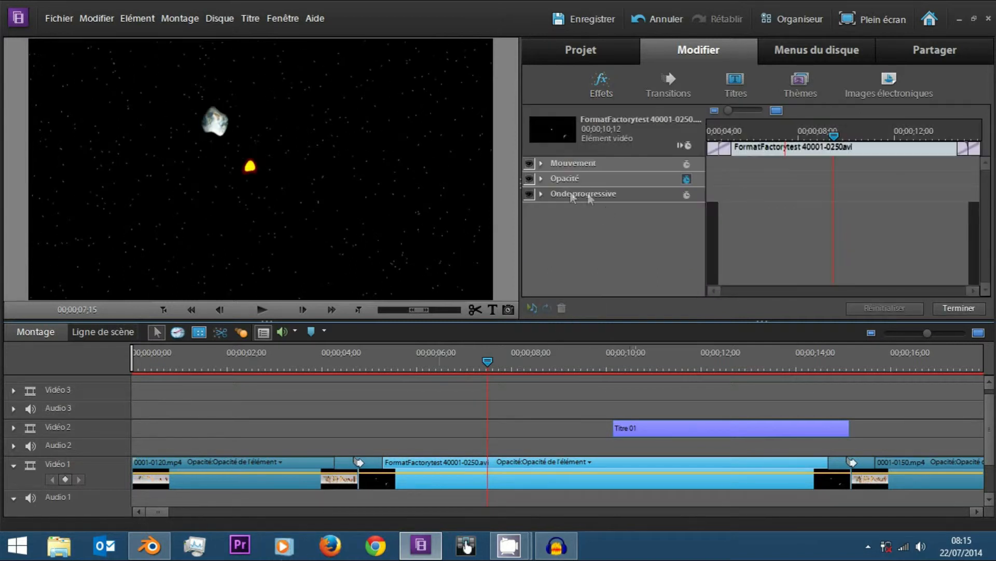
left_click(541, 194)
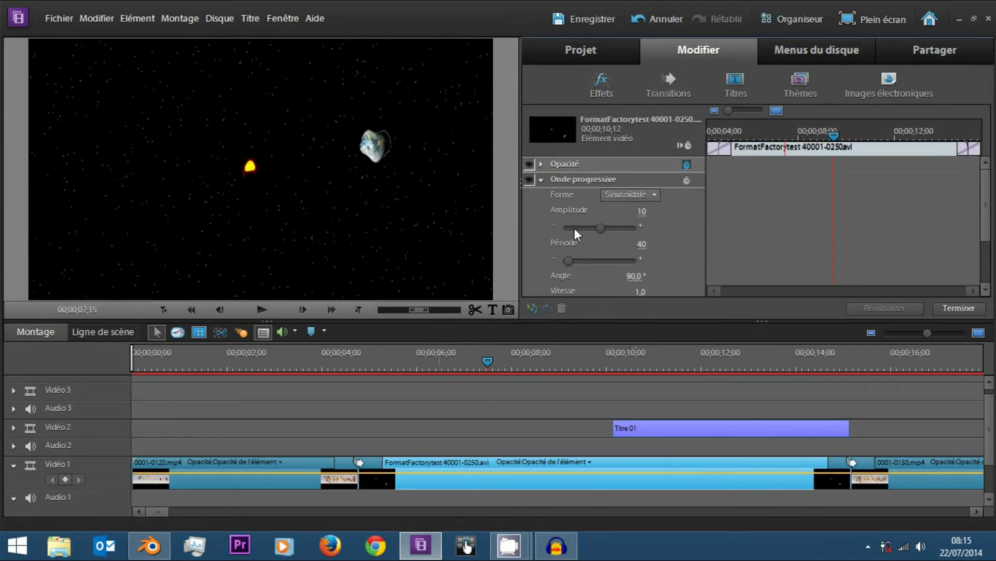
Enable animation for the Onde progressive effect at 00;00;07;15 and set its Forme to Rectangulaire.
left_click(686, 179)
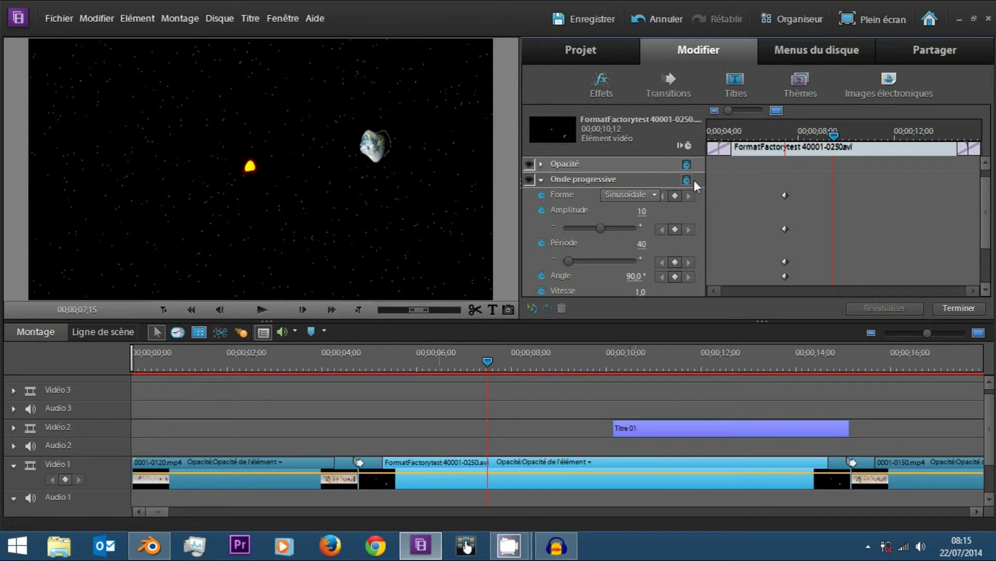
left_click(647, 195)
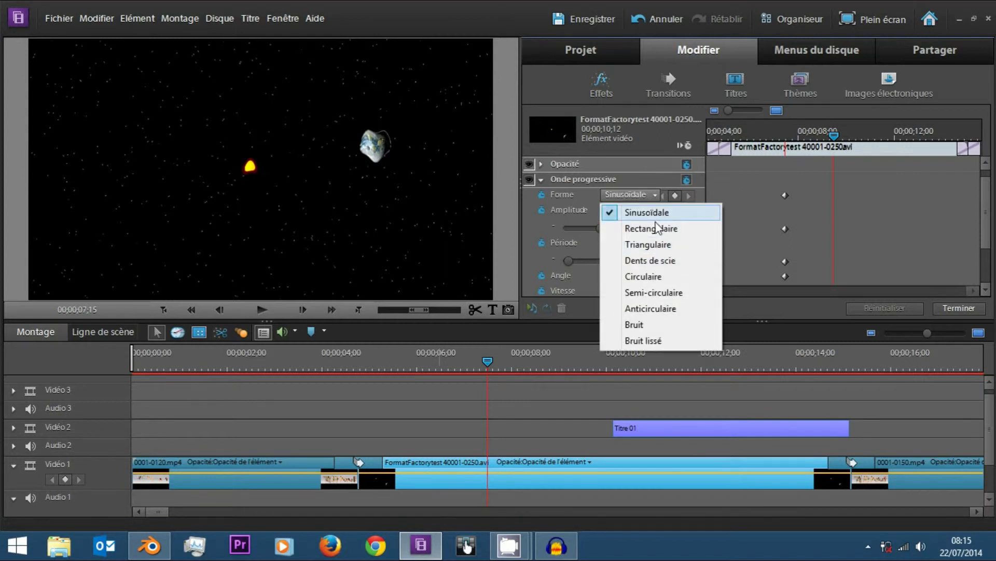
left_click(681, 261)
left_click(658, 198)
left_click(655, 227)
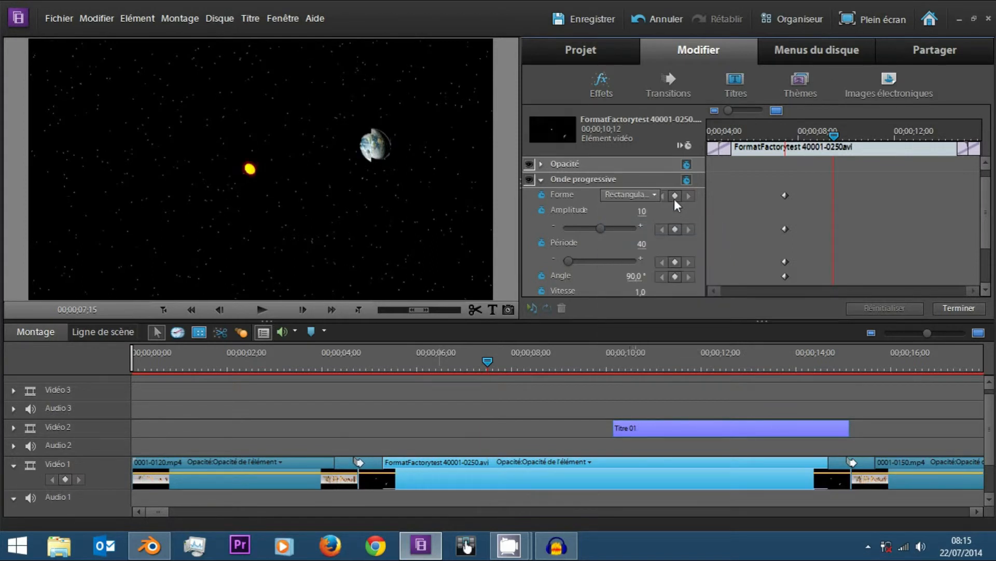
Inspect the clip's Mouvement settings and return to the Onde progressive parameters.
left_click(542, 194)
left_click(585, 285)
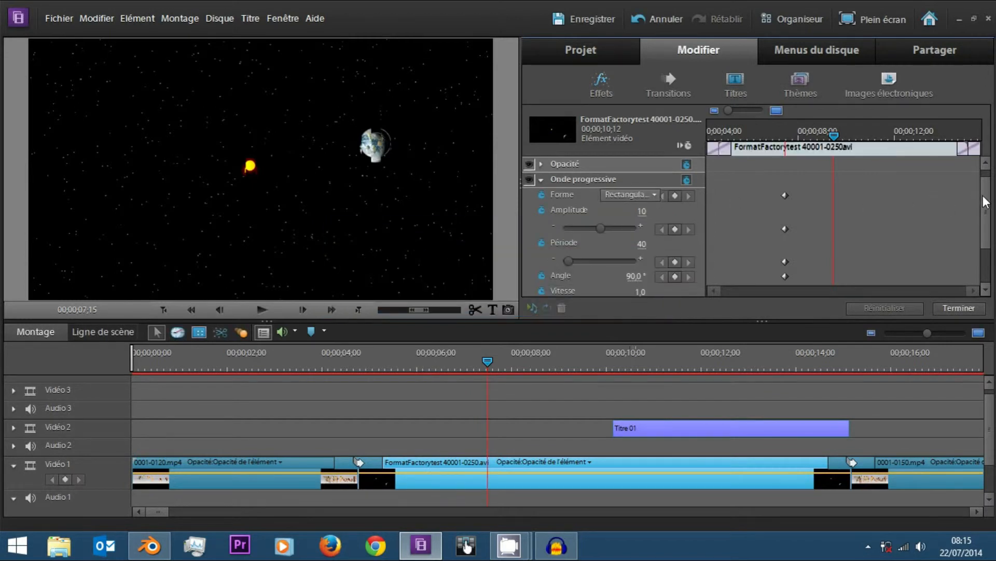
scroll(984, 201, "up", 1)
left_click(541, 163)
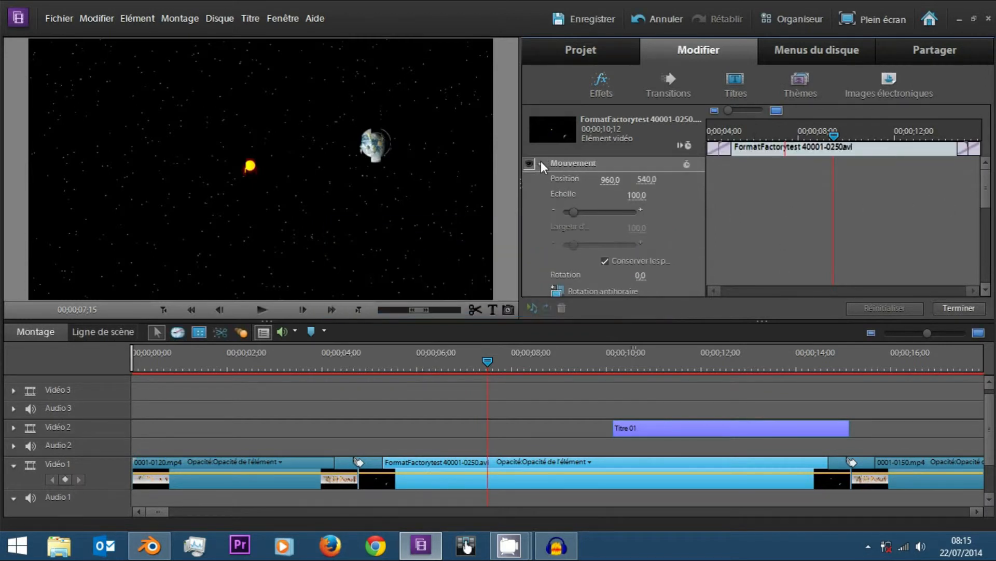
left_click(541, 163)
scroll(604, 195, "down", 1)
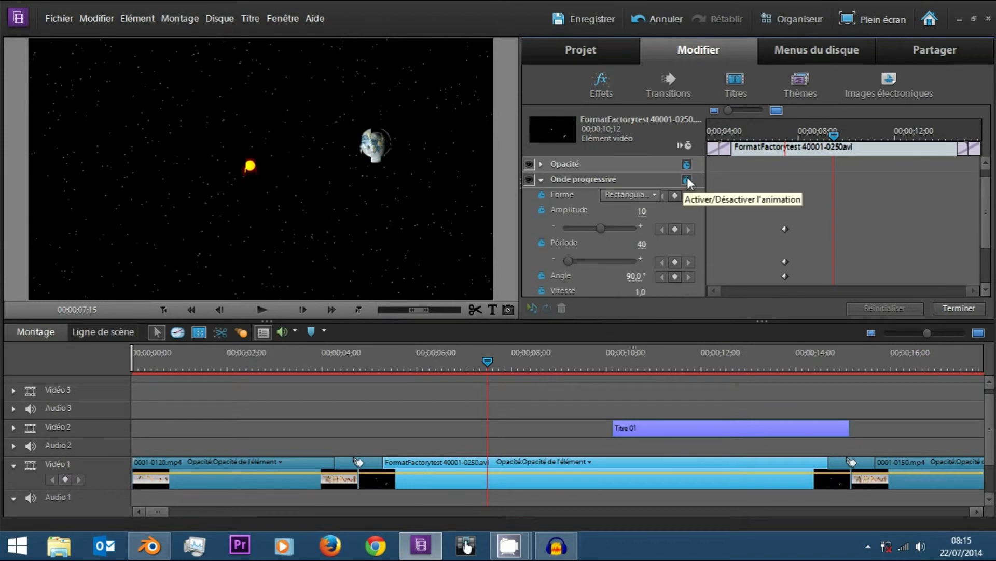
left_click(546, 178)
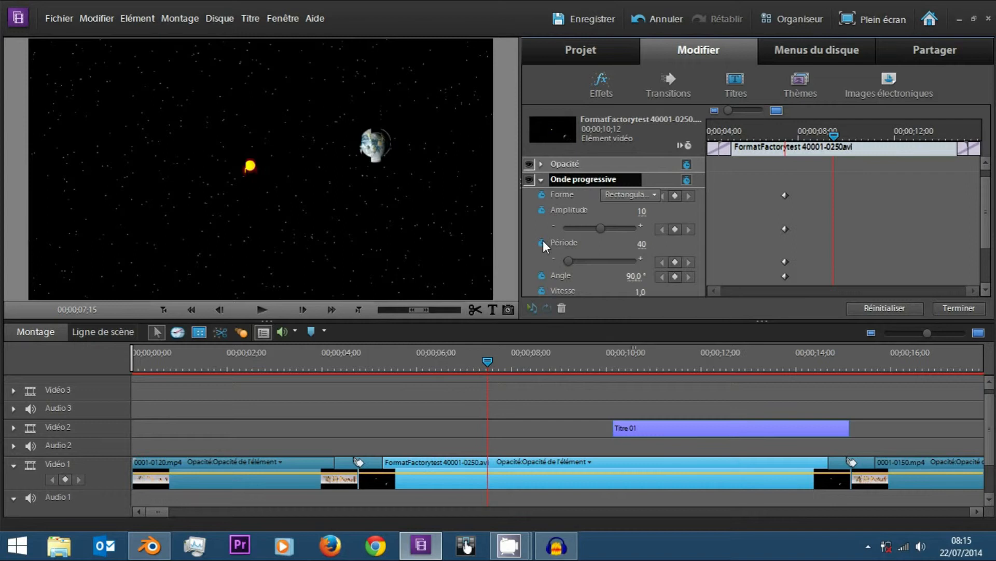
Turn off animation for Onde progressive's Angle, Période, Amplitude and Forme, accepting the removal of their keyframes.
left_click(542, 277)
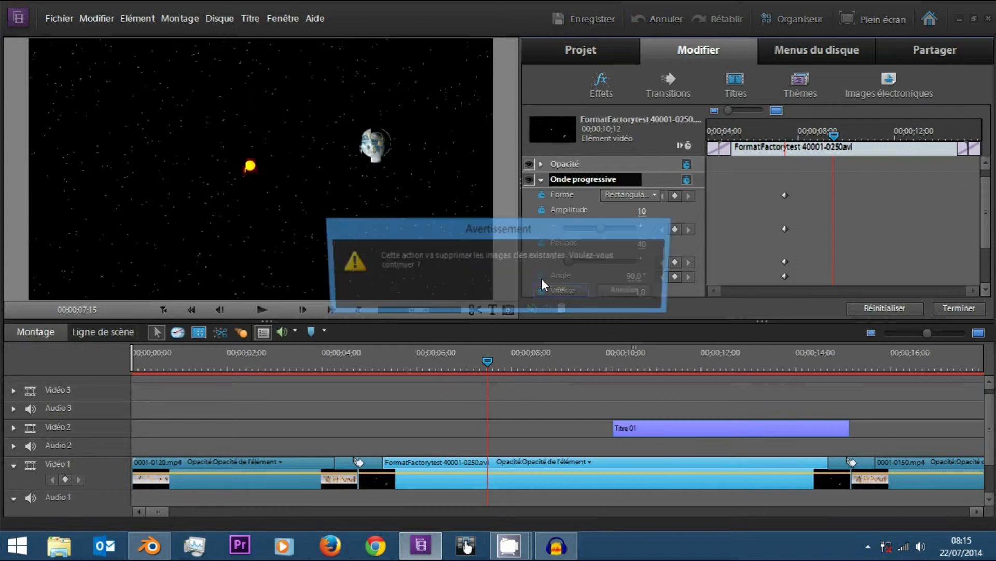
left_click(555, 291)
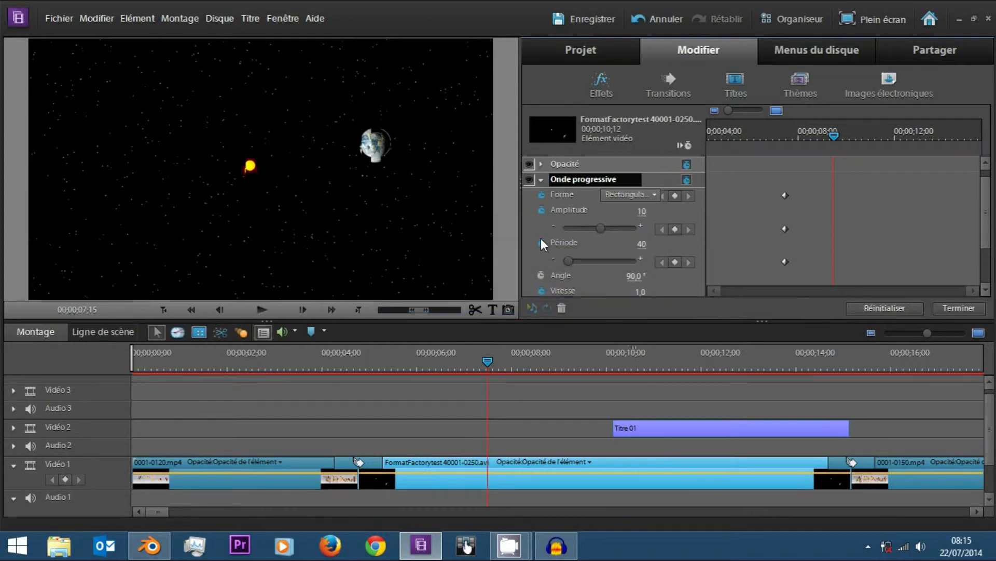
left_click(541, 241)
left_click(554, 289)
left_click(541, 210)
left_click(563, 292)
left_click(543, 195)
left_click(570, 293)
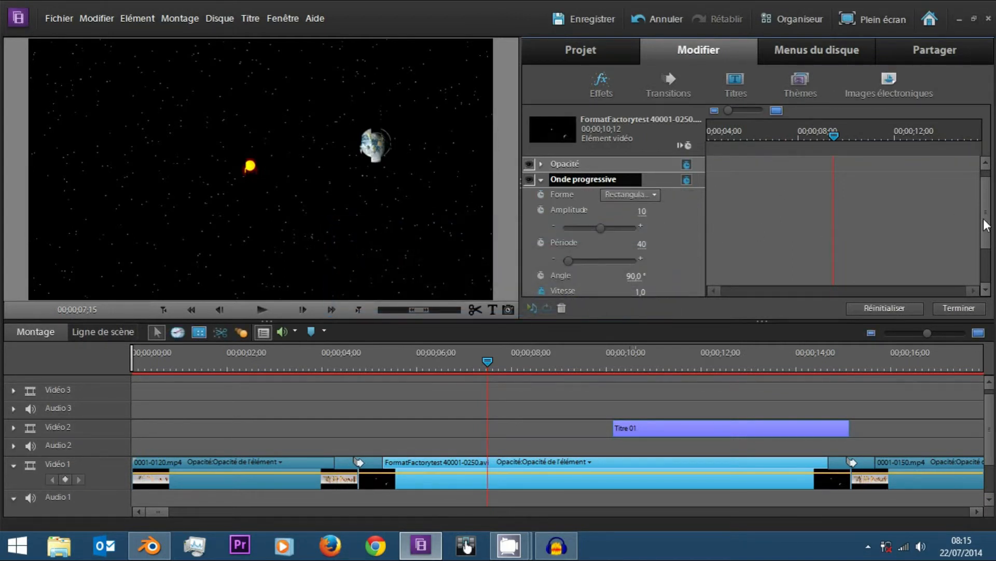
Turn off animation for Exclure, Phase and Lissage, keeping Vitesse animated, and place the playhead at 00;00;09;08.
left_click_drag(986, 224, 987, 267)
left_click(540, 259)
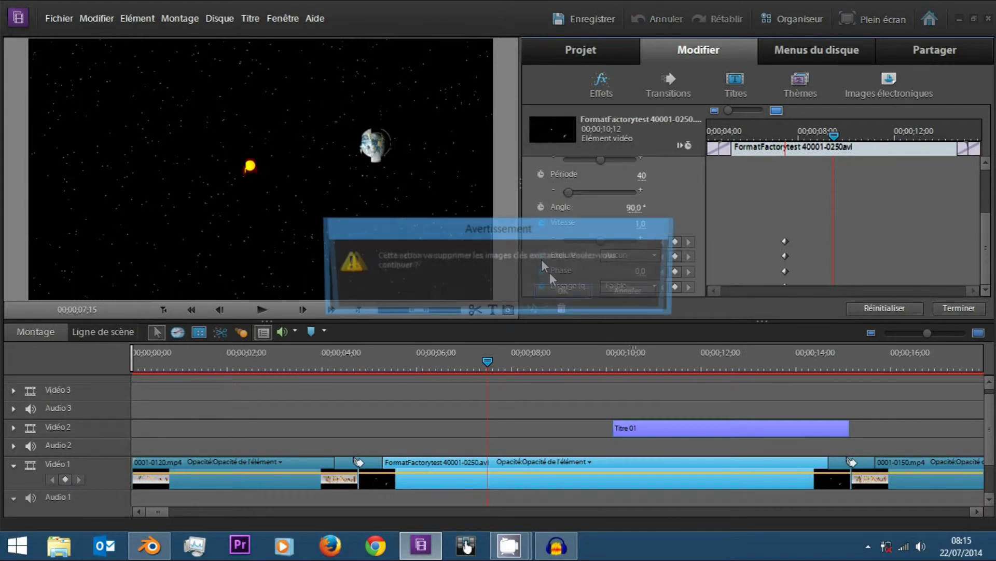
left_click(566, 293)
left_click(541, 271)
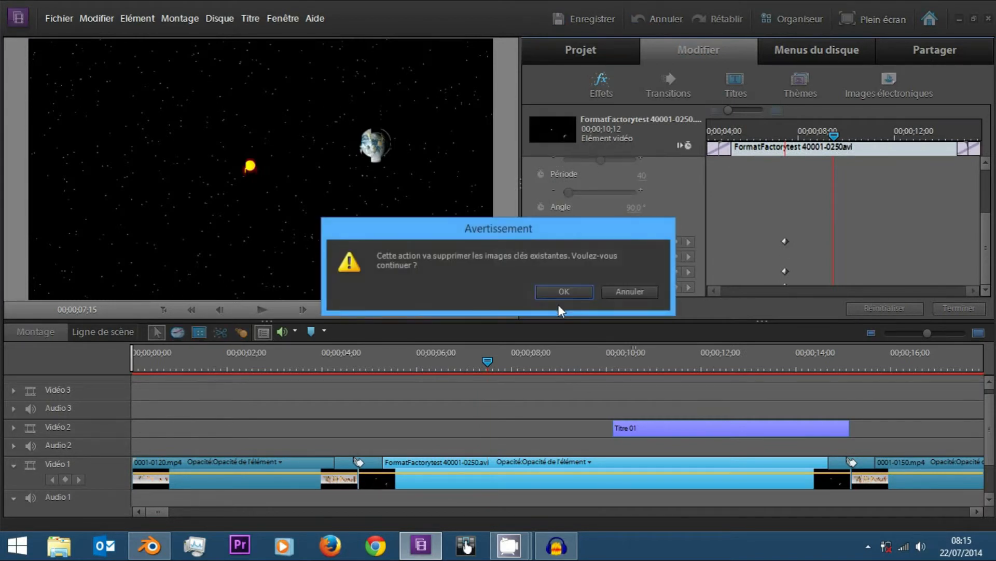
left_click(556, 293)
left_click(543, 286)
left_click(559, 294)
left_click_drag(798, 142, 829, 137)
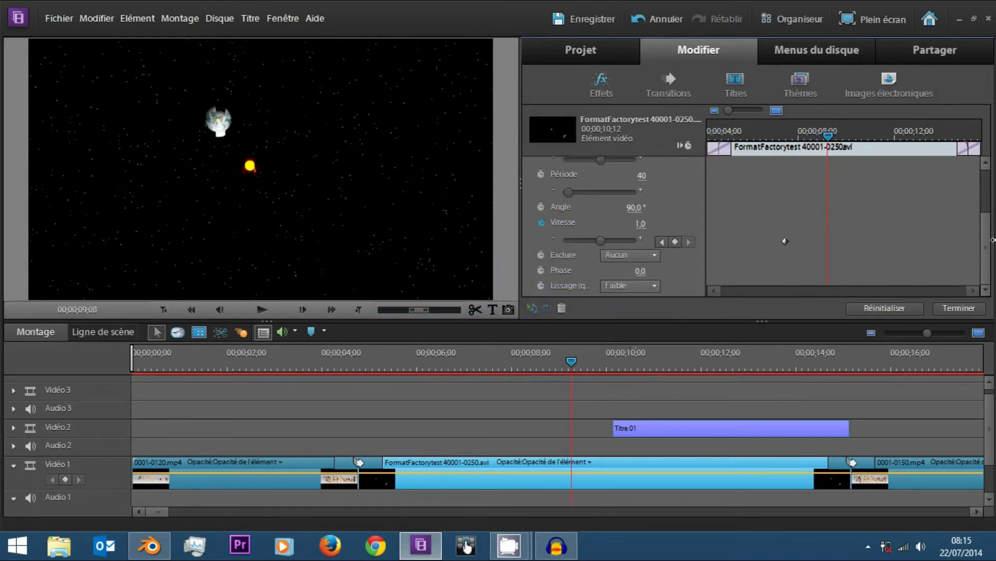
Set Onde progressive's Période to 5 455, Amplitude to 8 727 and Forme to Sinusoïdale.
scroll(576, 233, "up", 2)
left_click_drag(570, 232, 578, 231)
left_click_drag(600, 198, 608, 197)
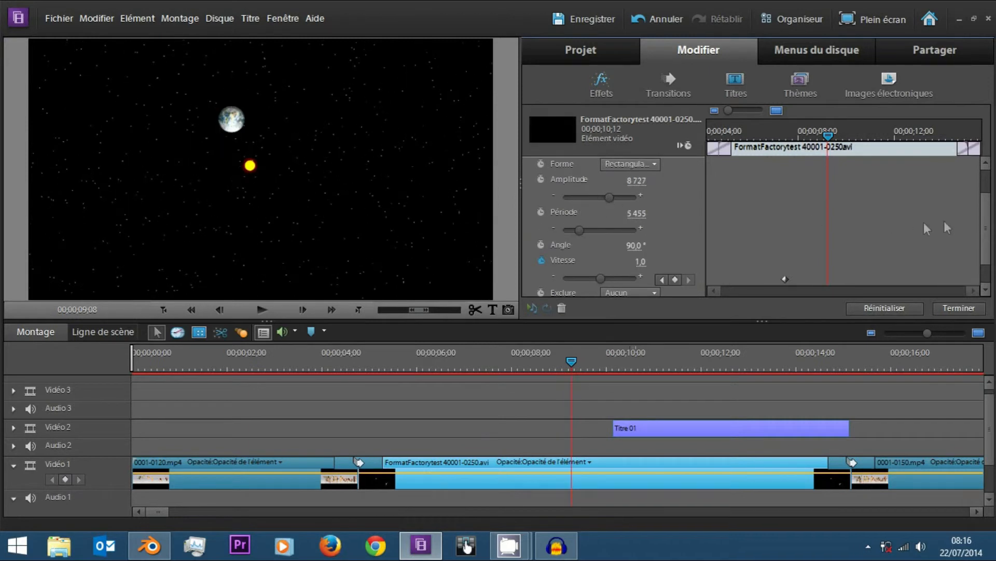
left_click(655, 165)
left_click(648, 181)
Set Onde progressive's Exclure option to Pourtour and its Lissage quality to Fort.
scroll(841, 233, "down", 2)
left_click(631, 255)
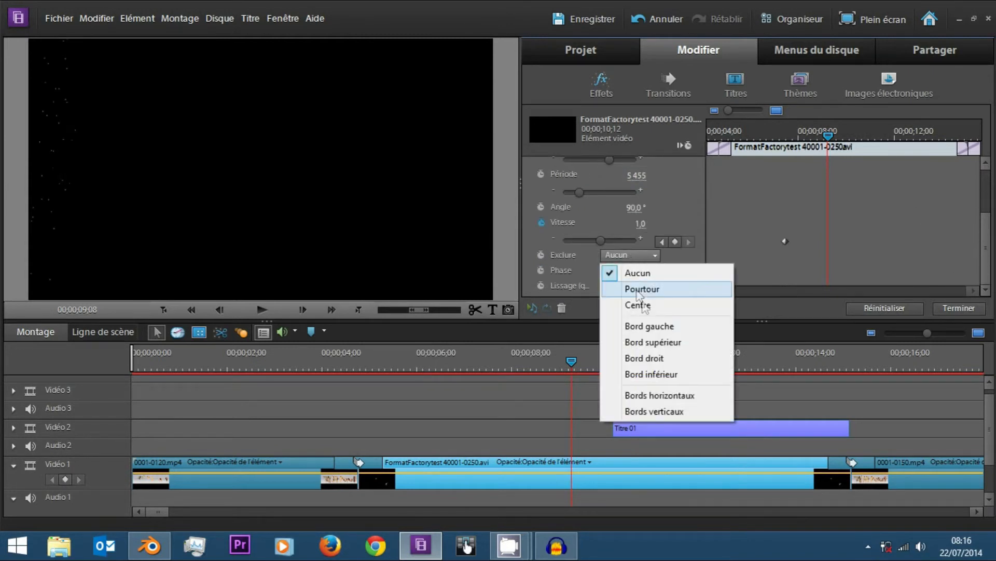
left_click(671, 289)
left_click(621, 286)
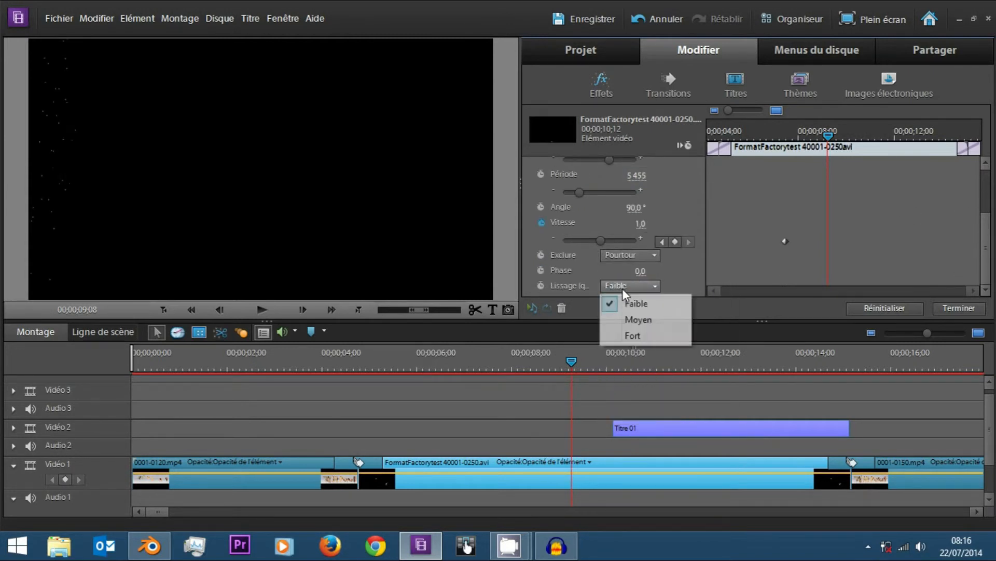
left_click(631, 338)
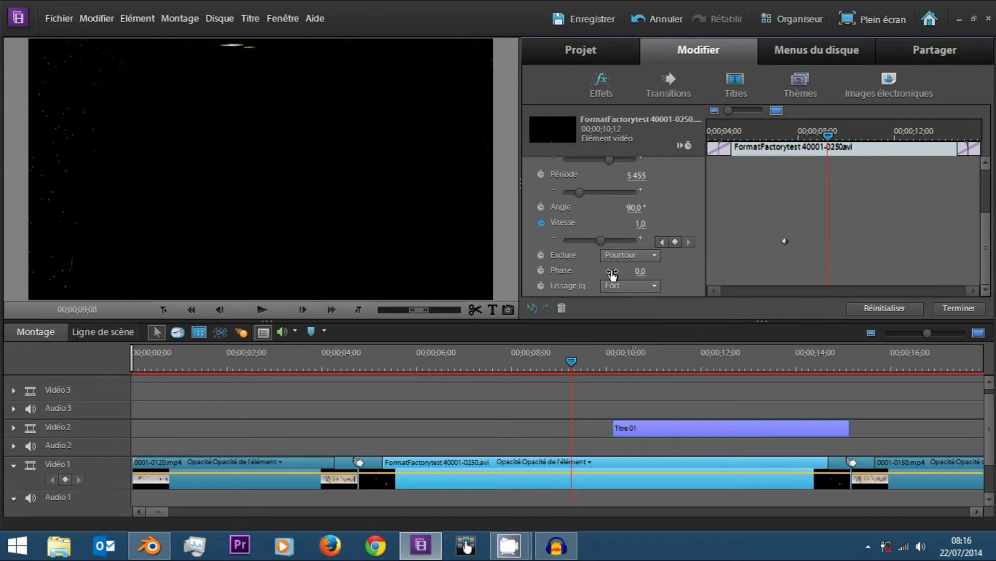
Try an Amplitude of 4 for the Onde progressive effect.
scroll(794, 258, "up", 2)
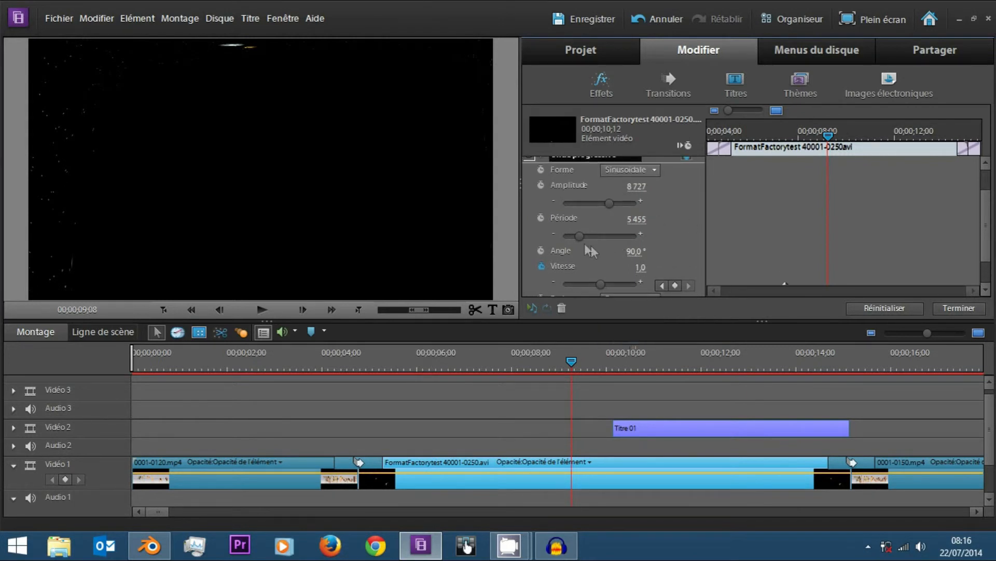
mouse_move(606, 203)
left_mouse_down()
mouse_move(579, 204)
mouse_move(596, 205)
left_mouse_up()
left_click(625, 186)
type("4")
key("Return")
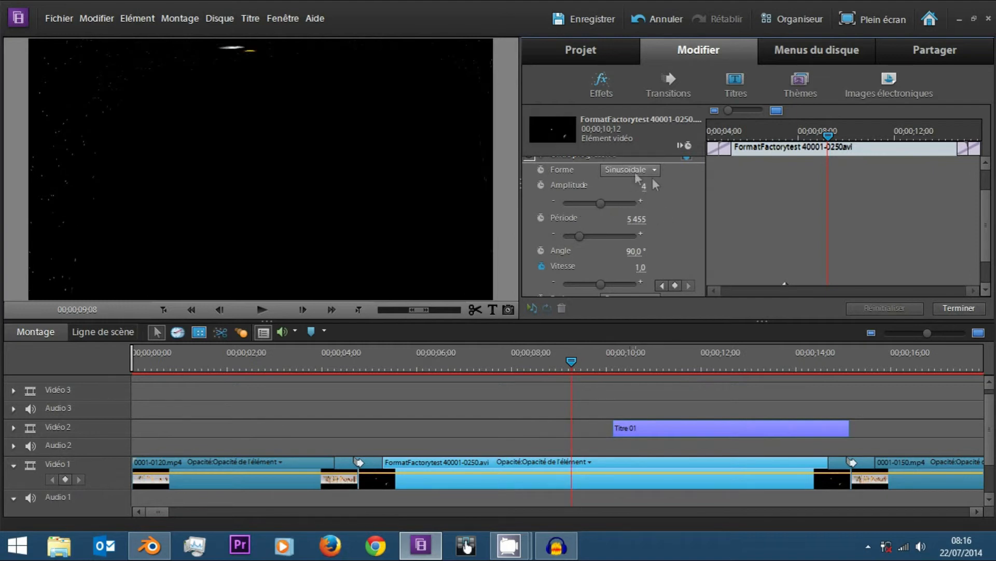
Try Onde progressive Amplitude values of 20 at 00;00;07;07 and 100 at 00;00;05;23.
left_click_drag(782, 133, 812, 135)
left_click(644, 187)
key("Return")
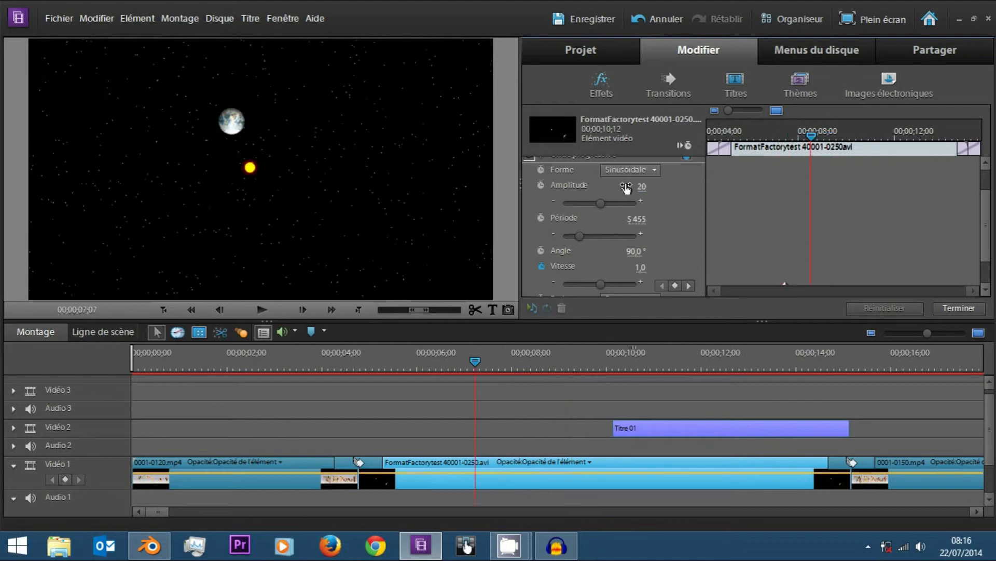
left_click(744, 134)
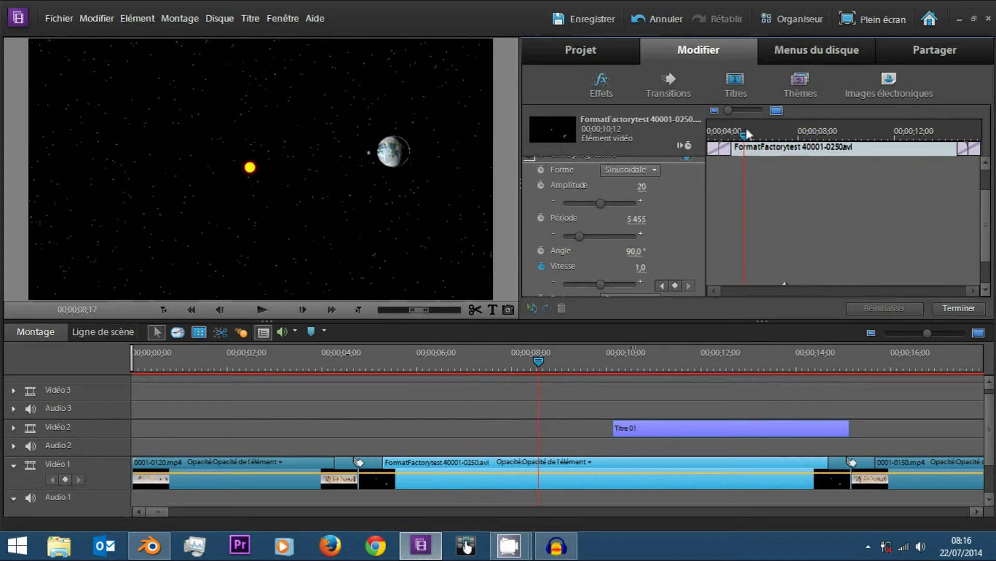
left_click(642, 187)
type("100")
key("Return")
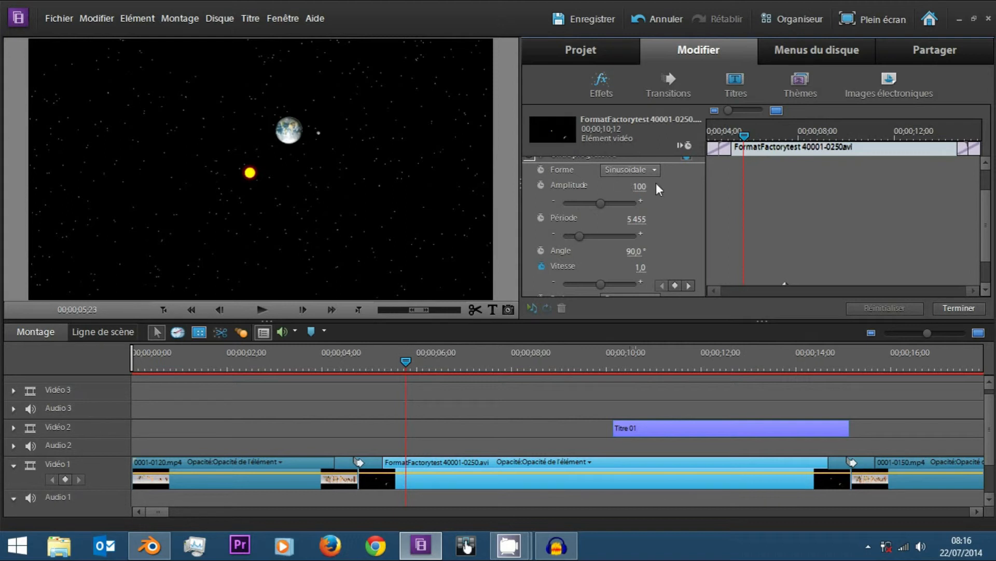
Zoom in on the keyframe timeline and try an Amplitude of 1 000, checking frames around 00;00;06;00.
left_click_drag(728, 110, 743, 126)
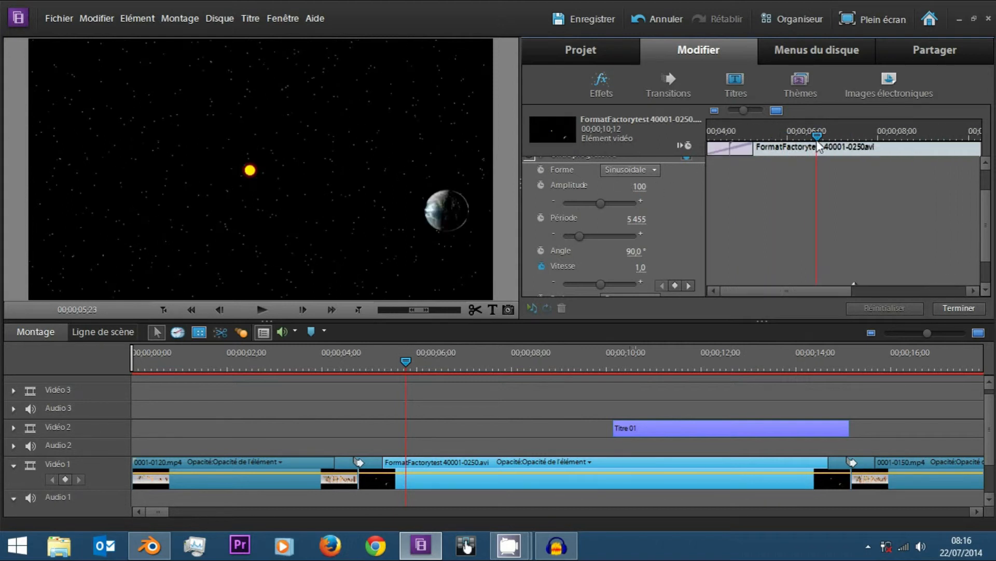
left_click(644, 188)
type("1000")
key("Return")
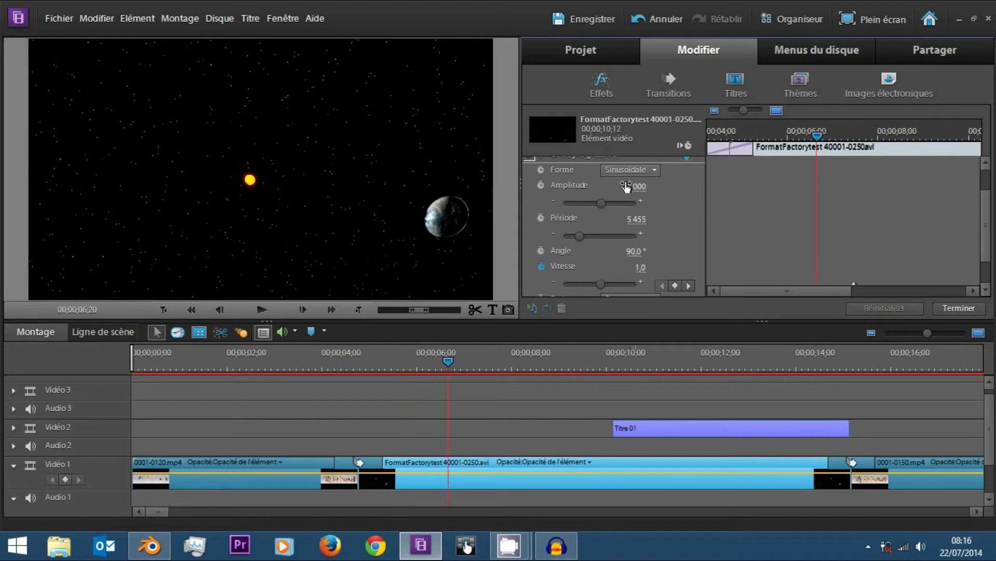
mouse_move(766, 136)
left_mouse_down()
mouse_move(756, 138)
mouse_move(793, 141)
mouse_move(777, 141)
left_mouse_up()
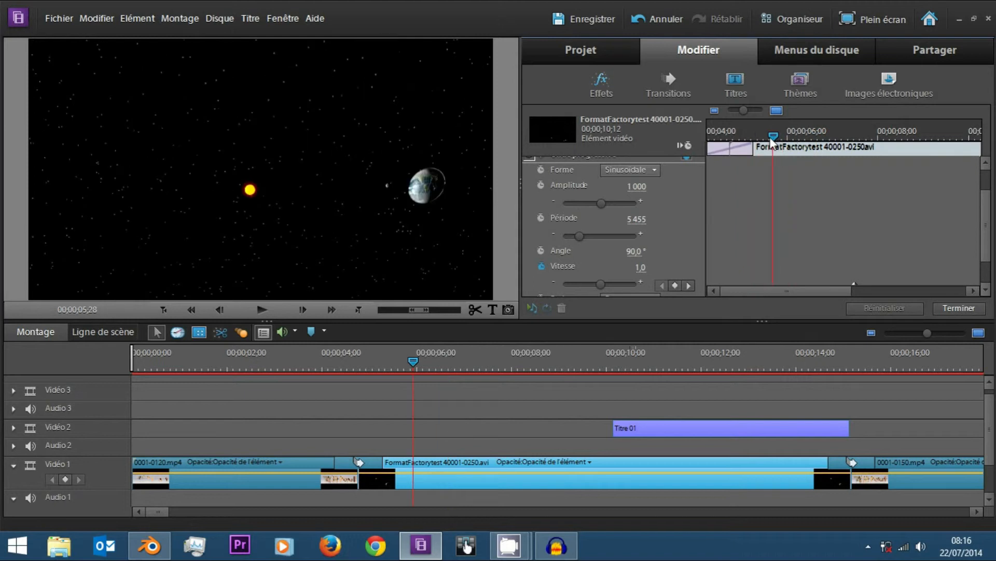
Set Onde progressive's Période to 1 819 and Amplitude to 20, and scrub the clip's start to check the wave.
left_click_drag(579, 237, 571, 238)
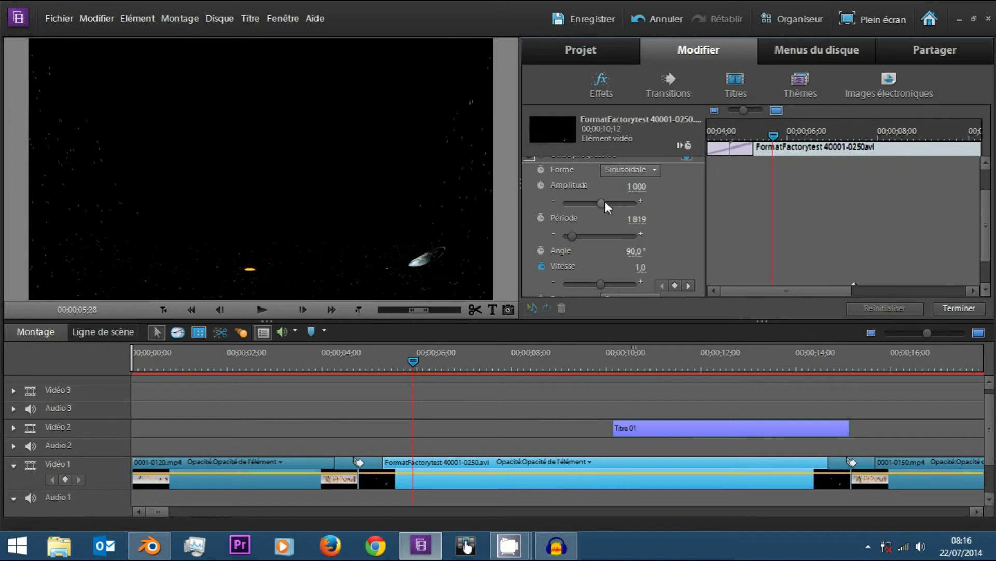
left_click(629, 188)
type("20")
key("Return")
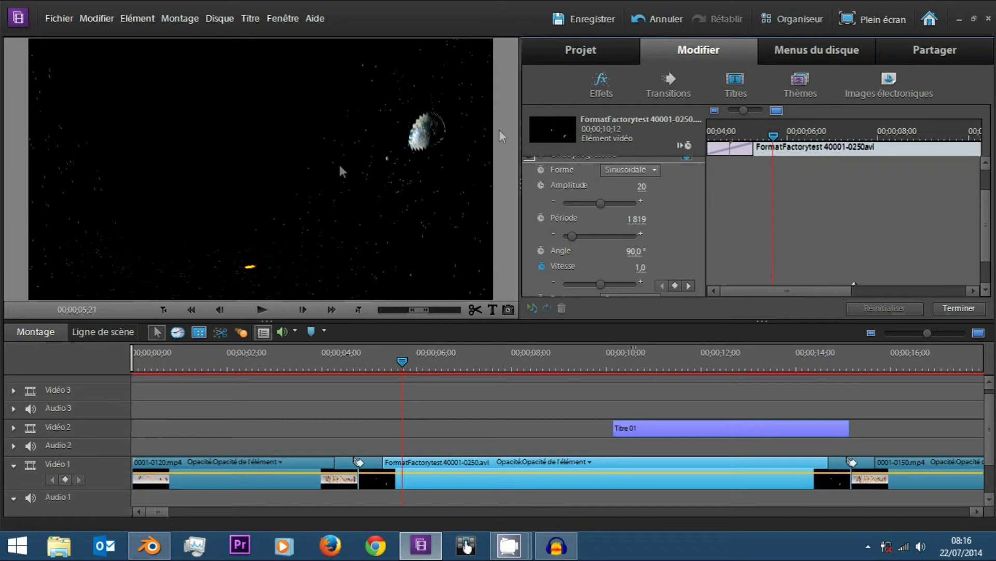
left_click(732, 136)
left_click_drag(734, 137, 767, 137)
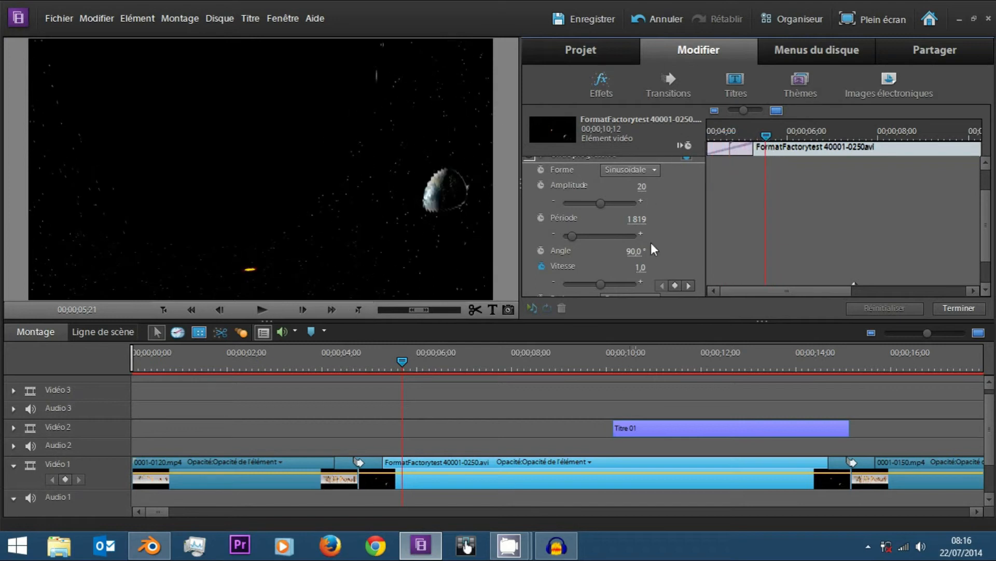
Keyframe Vitesse at a negative value near 00;00;04;24 and at 18,2 at 00;00;08;28, and scrub between them.
scroll(654, 242, "down", 1)
left_click(758, 136)
left_click_drag(758, 136, 732, 136)
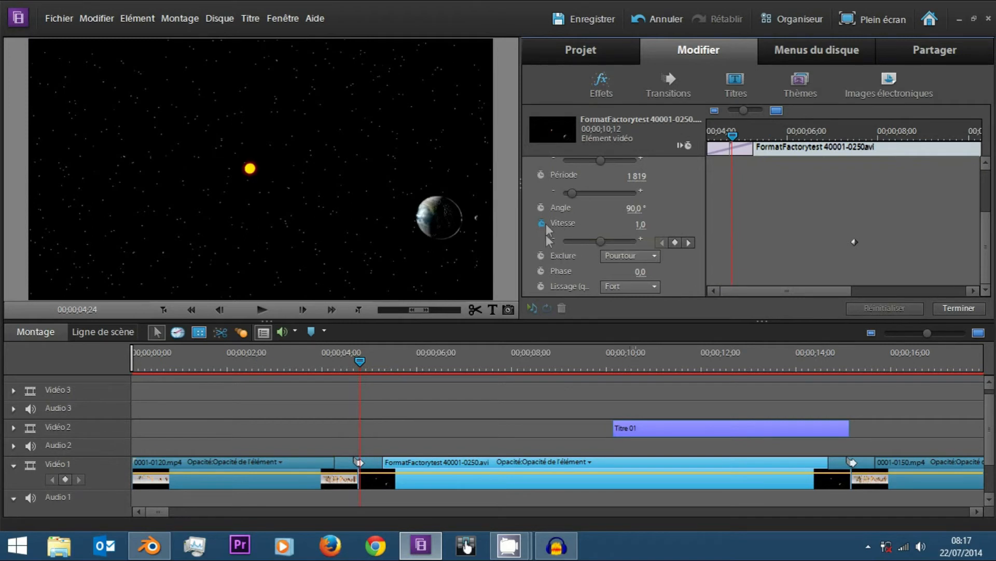
left_click_drag(600, 241, 578, 242)
left_click(921, 127)
left_click_drag(578, 240, 606, 240)
left_click_drag(776, 133, 788, 156)
left_click_drag(888, 154, 915, 150)
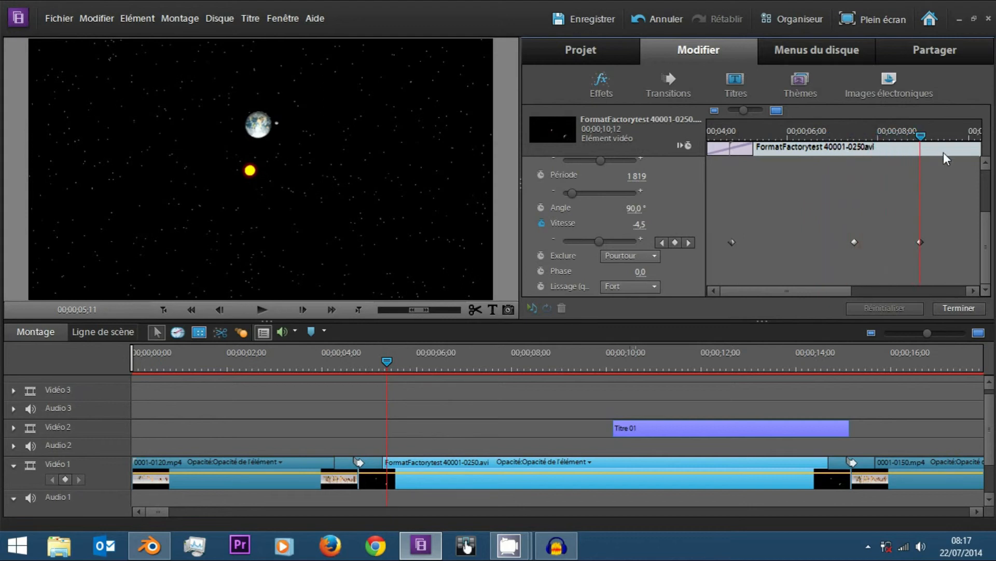
Turn on Amplitude animation at 00;00;08;28 with value 20, and add a keyframe with a negative Amplitude near 00;00;06;12.
scroll(973, 185, "up", 3)
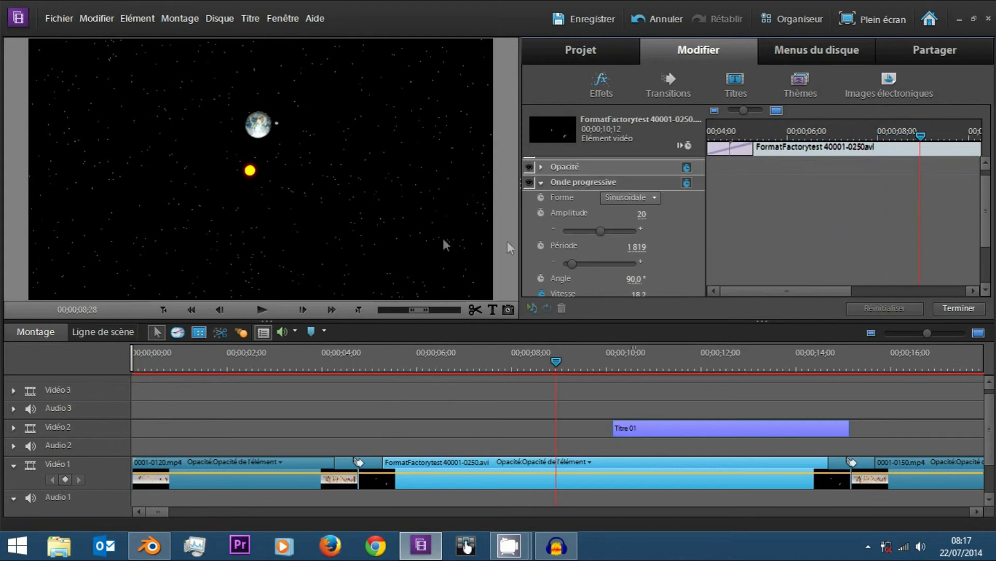
left_click(546, 216)
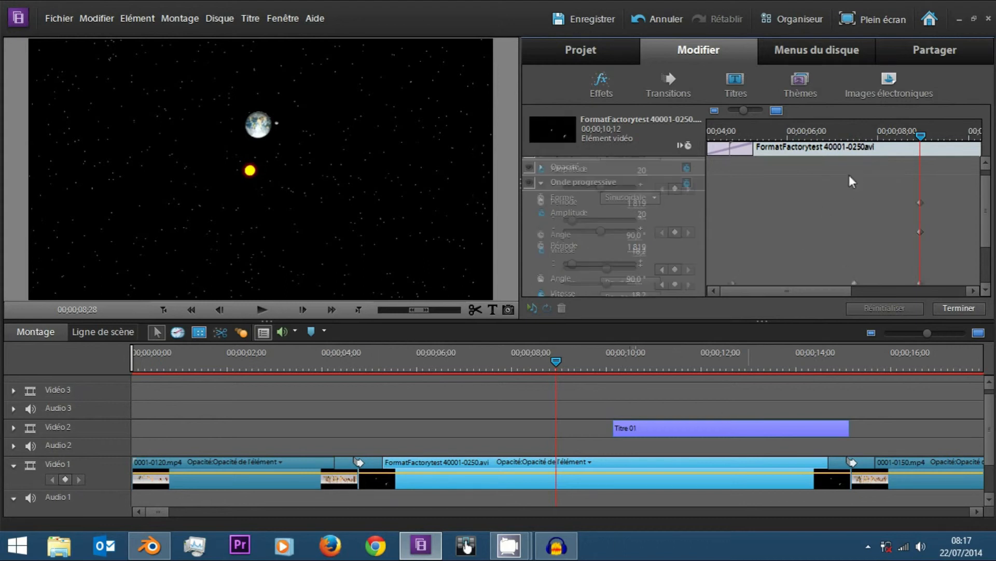
scroll(649, 218, "down", 1)
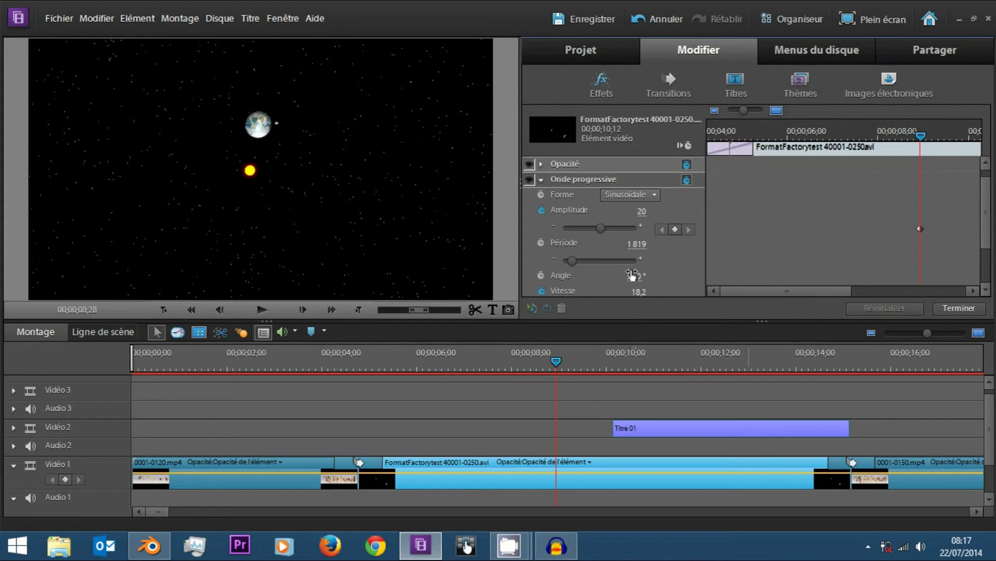
left_click(801, 136)
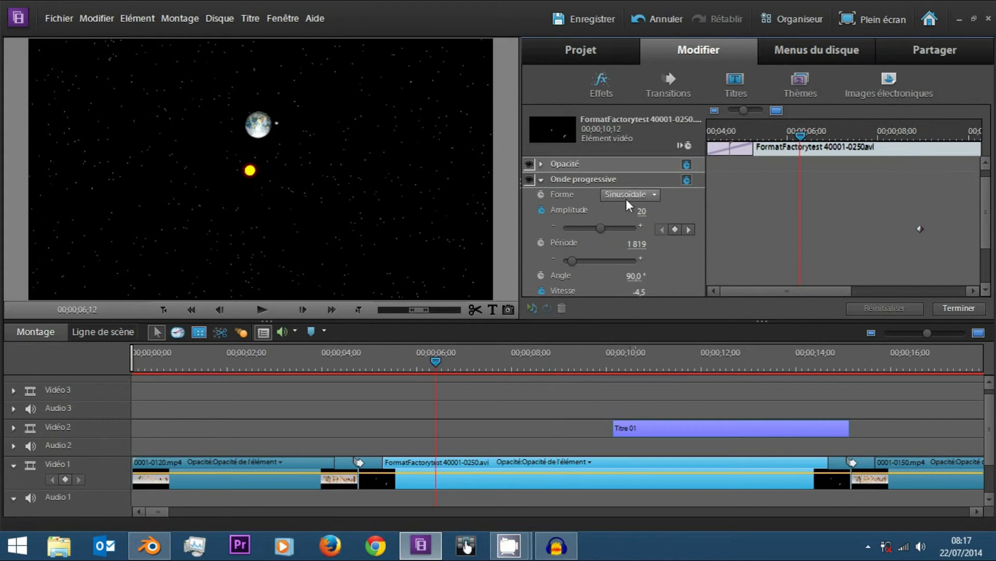
left_click_drag(600, 228, 591, 228)
left_click_drag(780, 136, 873, 149)
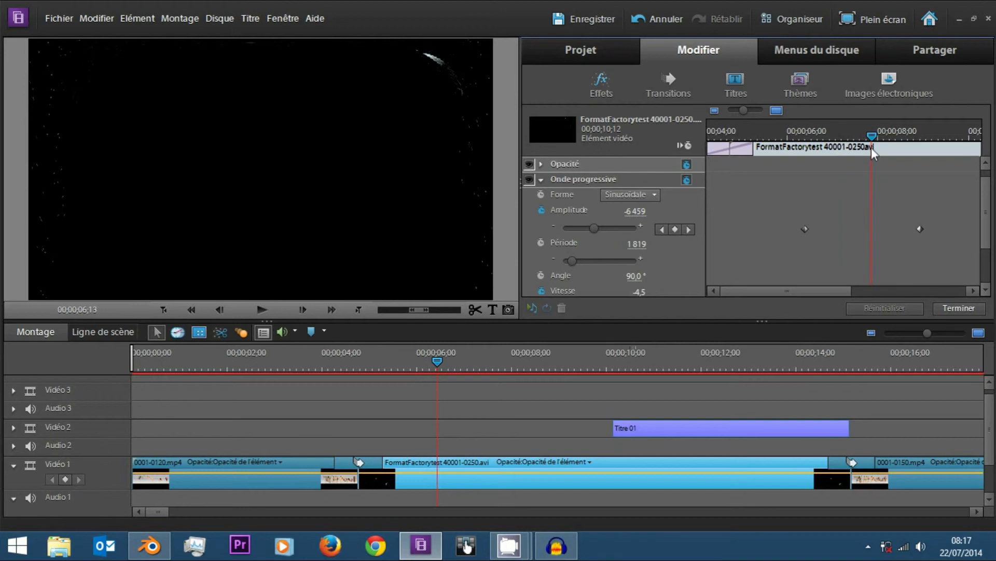
Scrub between the two Amplitude keyframes and render the timeline's video previews.
left_click(800, 135)
left_click_drag(800, 138, 805, 130)
left_click(912, 135)
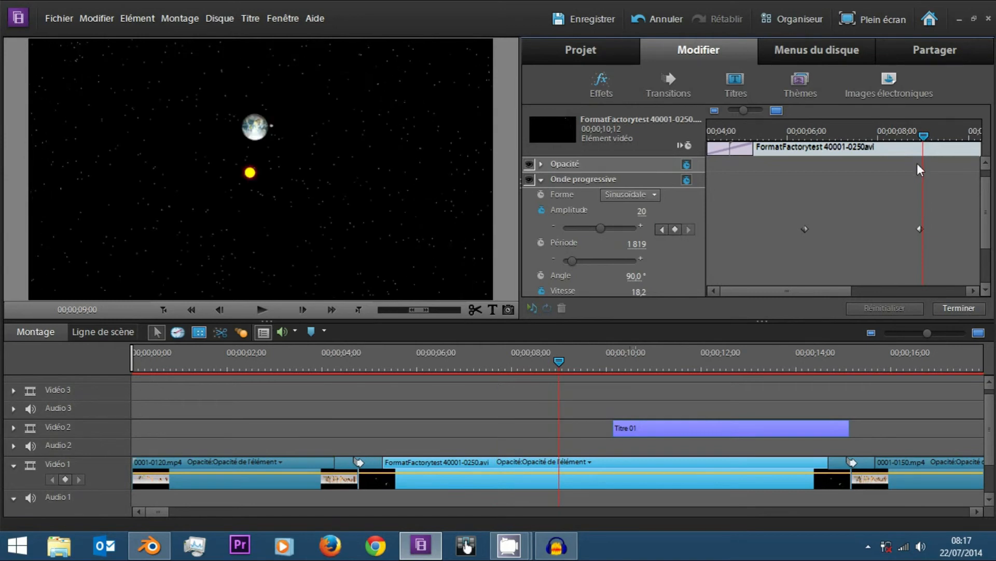
left_click(921, 134)
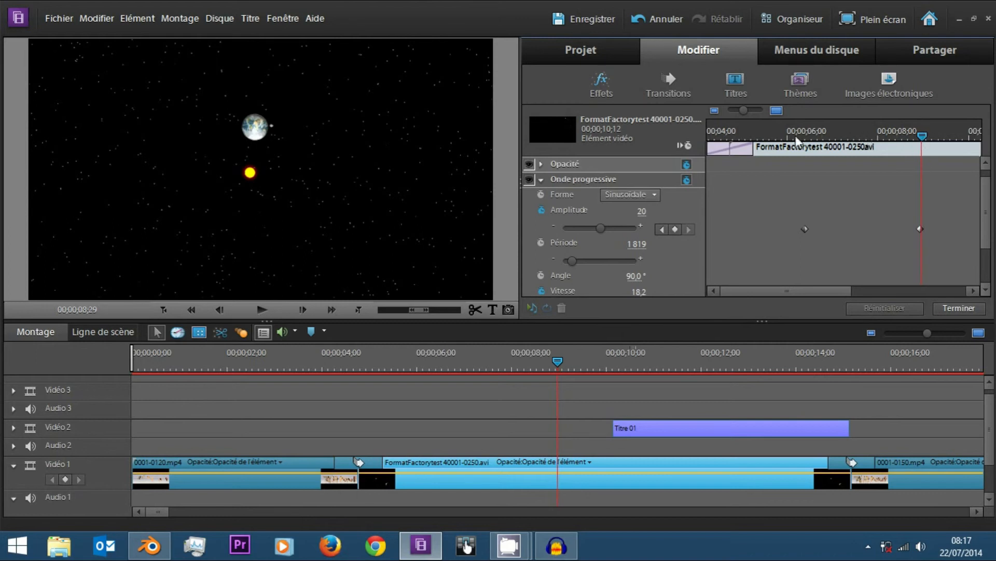
key("Return")
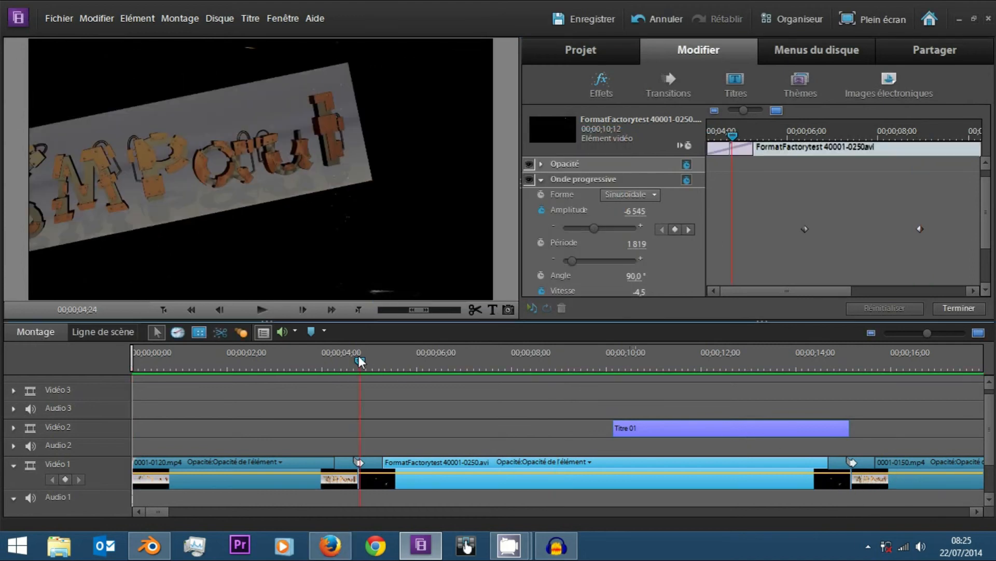
Play the rendered wave section repeatedly from about 00;00;04;20 and leave the playhead at 00;00;10;12.
key("space")
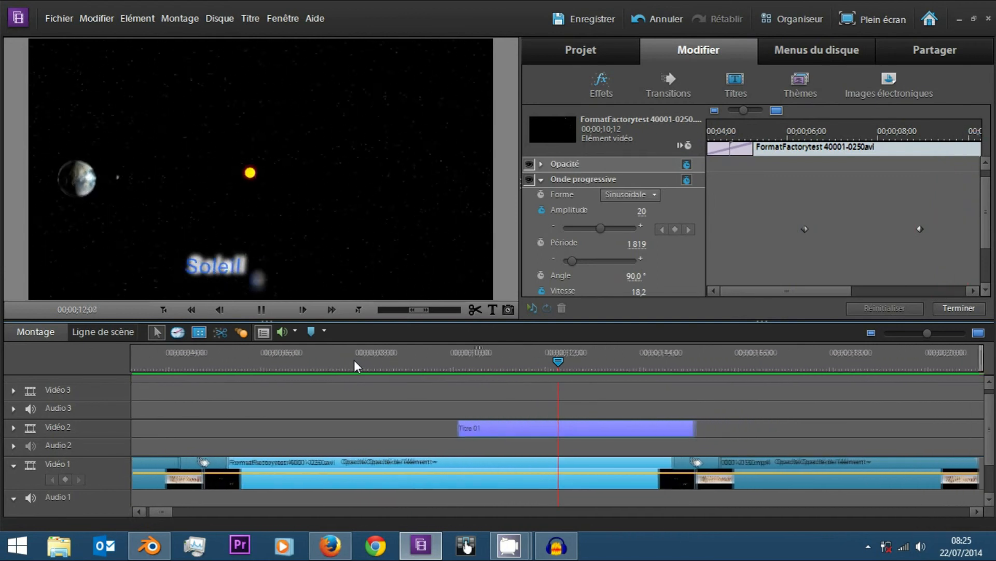
left_click_drag(285, 354, 364, 356)
key("space")
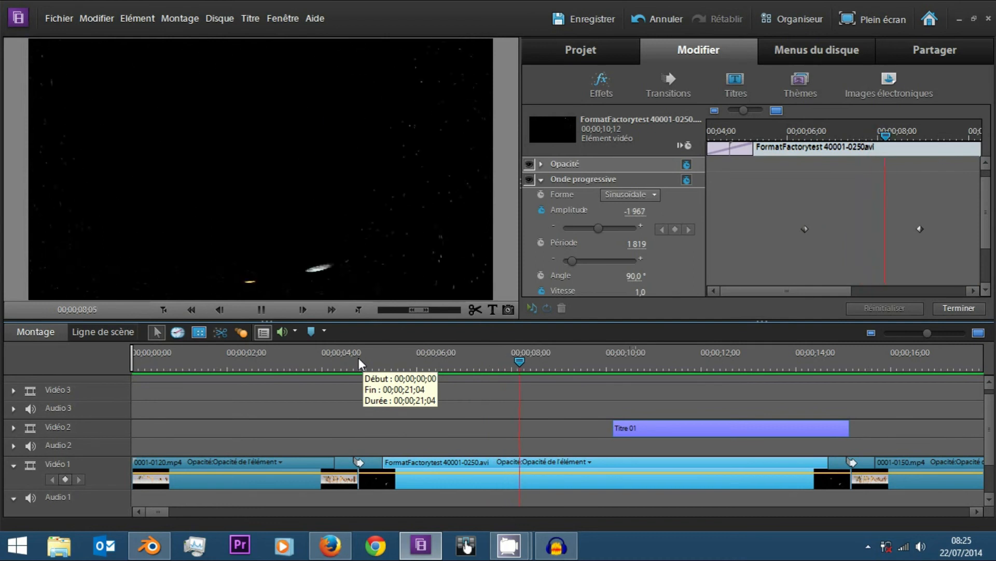
key("space")
left_click_drag(307, 357, 360, 354)
key("space")
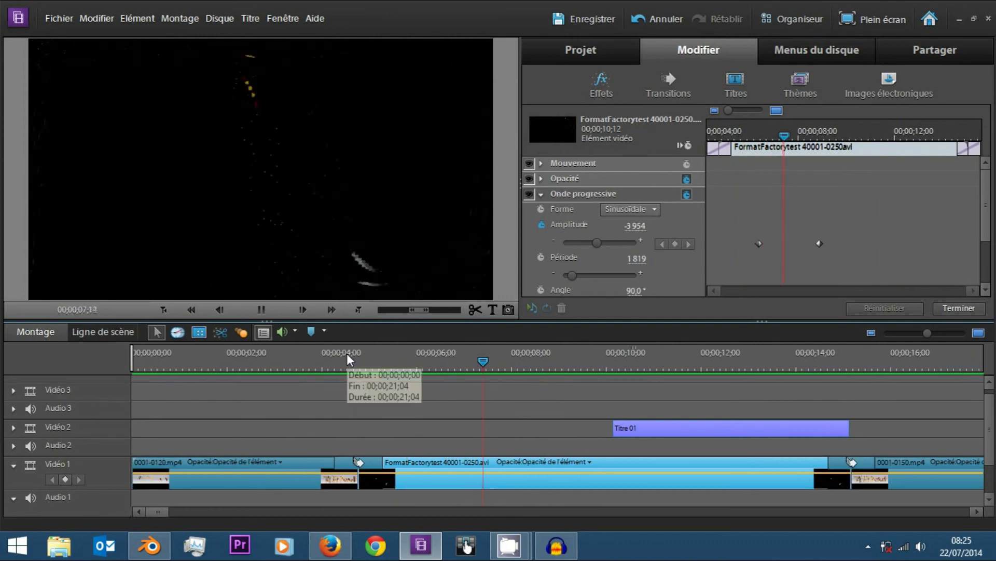
left_click_drag(349, 353, 625, 318)
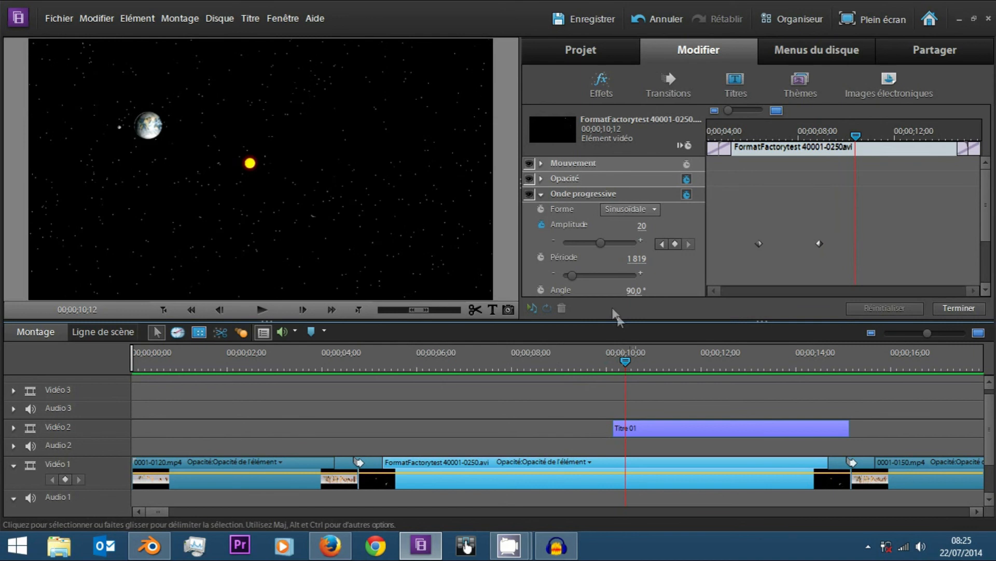
Browse the video effects library down to the Esthétiques category and place the playhead at 00;00;11;08.
scroll(707, 267, "down", 5)
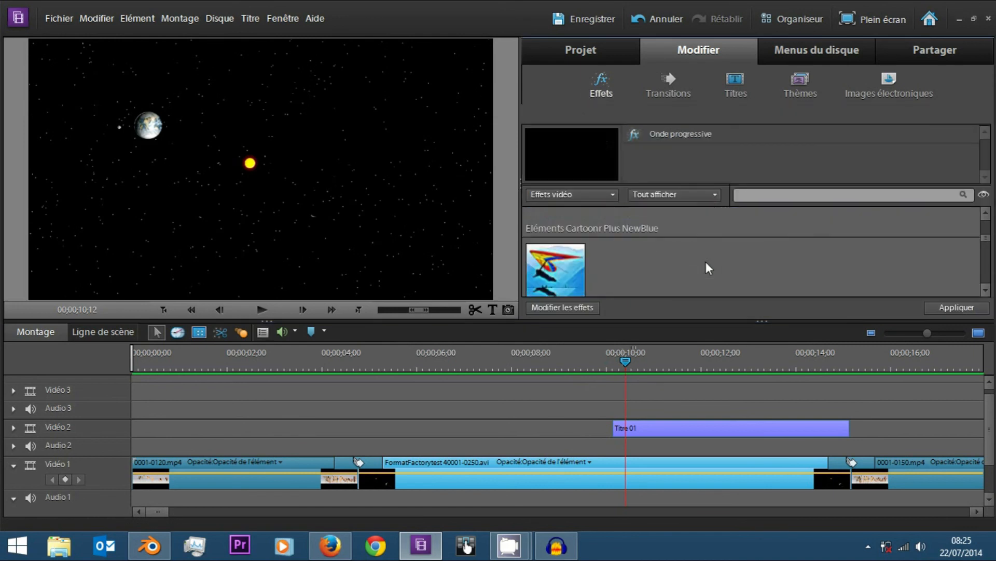
scroll(556, 267, "down", 2)
scroll(645, 280, "down", 3)
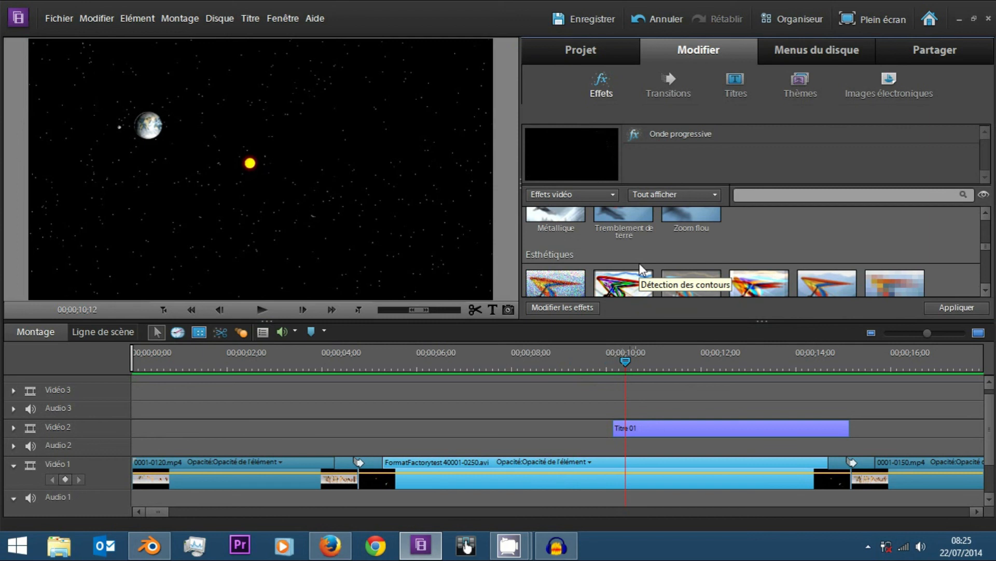
left_click_drag(622, 358, 667, 367)
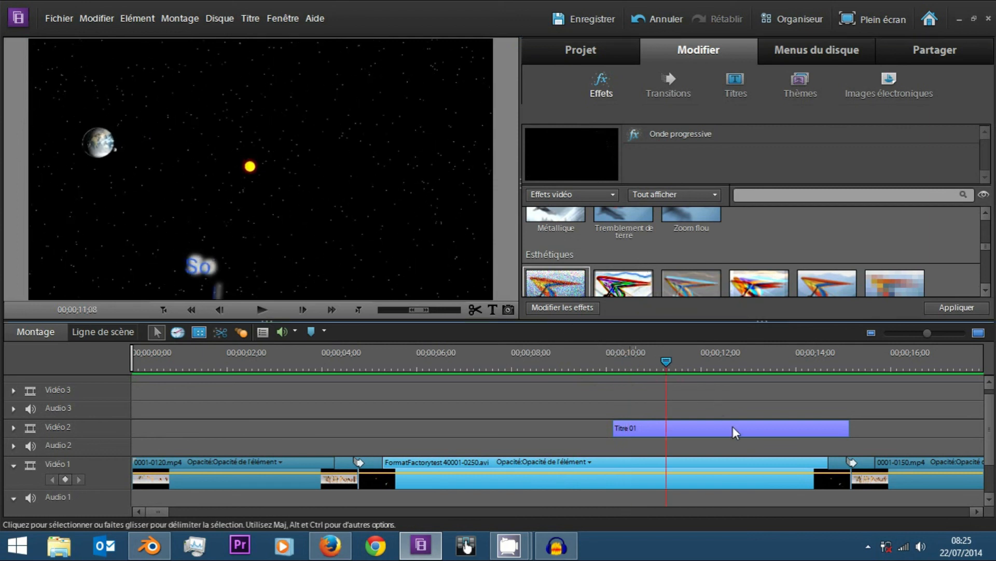
Select the Titre 01 clip and inspect its Mouvement properties in the effect settings.
left_click(735, 430)
left_click(577, 308)
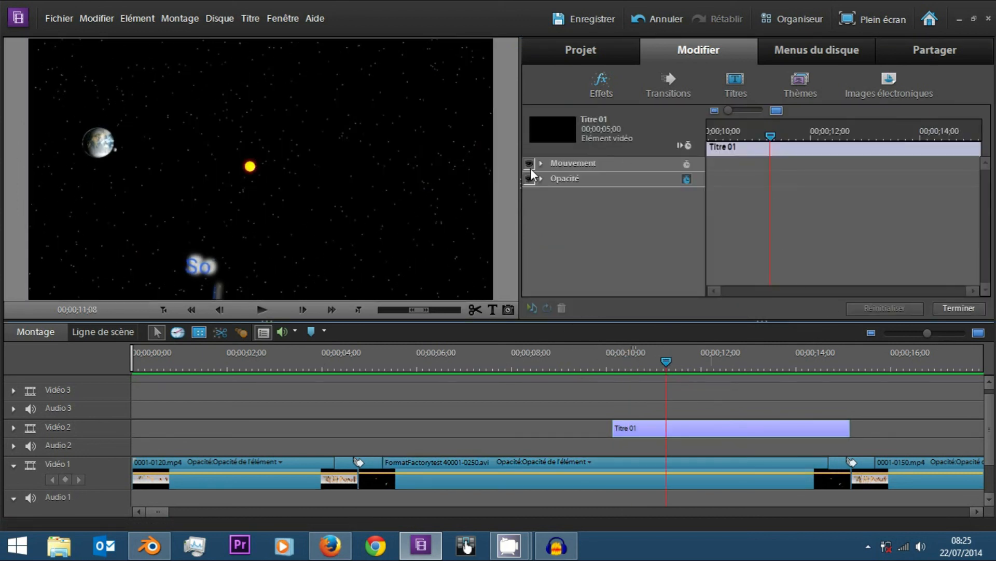
left_click(551, 165)
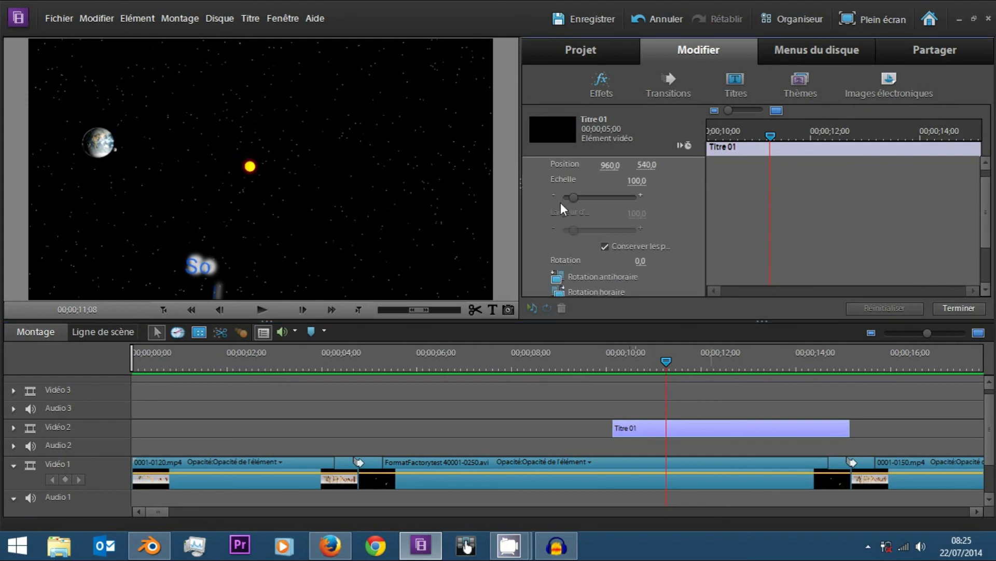
scroll(555, 195, "up", 1)
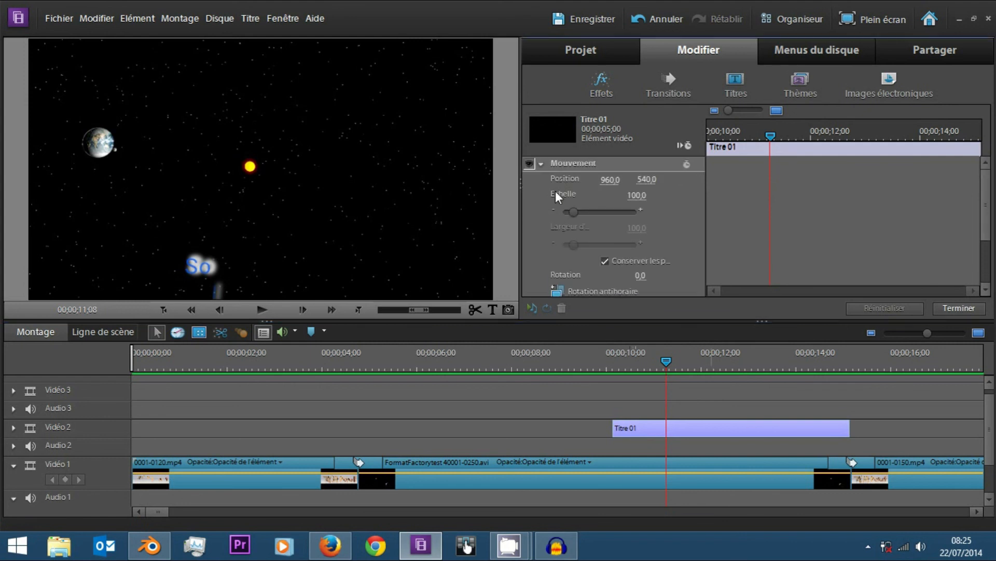
left_click(543, 165)
Play the sequence from about 00;00;06;15 and stop it at 00;00;10;13.
left_click_drag(503, 358, 442, 357)
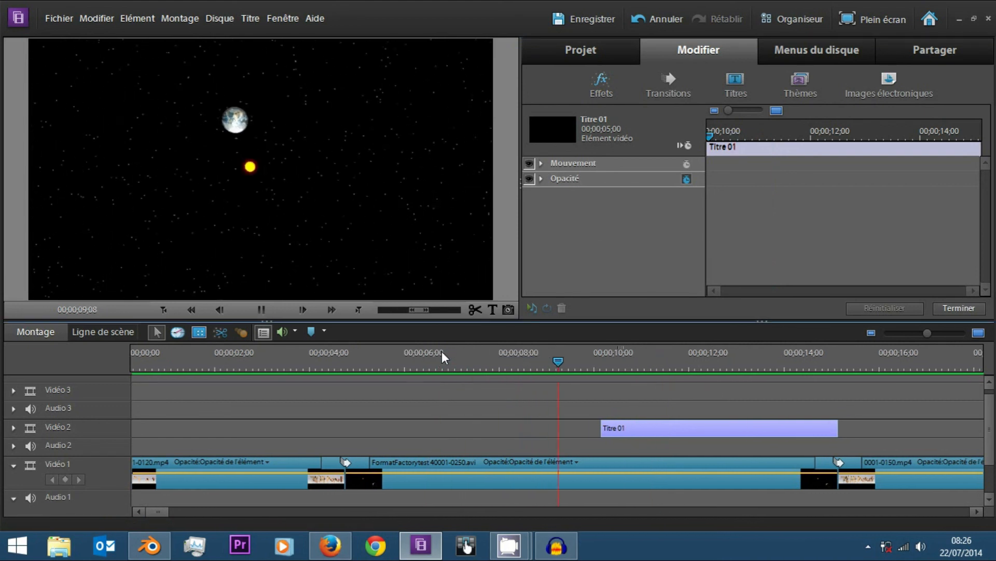
key("space")
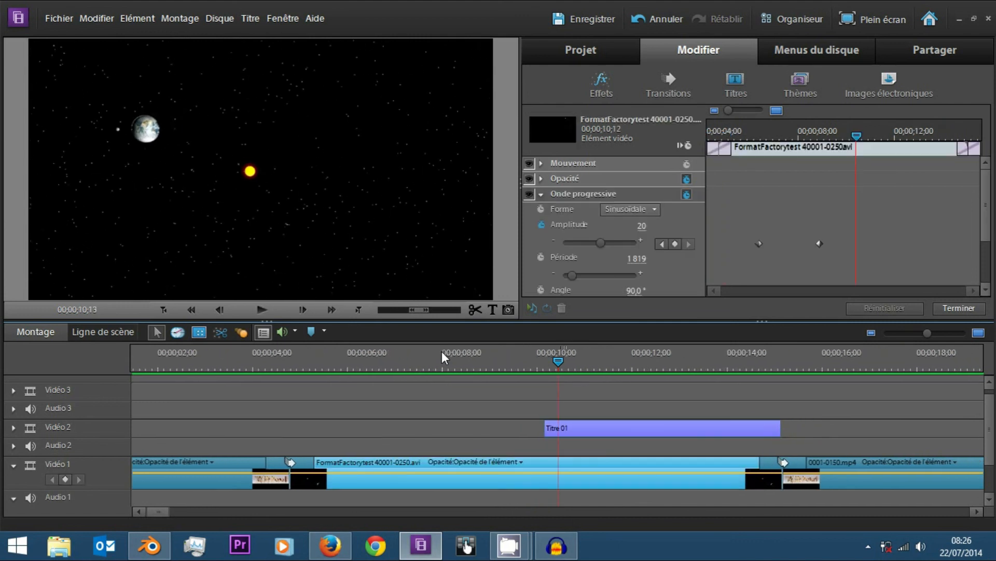
mouse_move(506, 543)
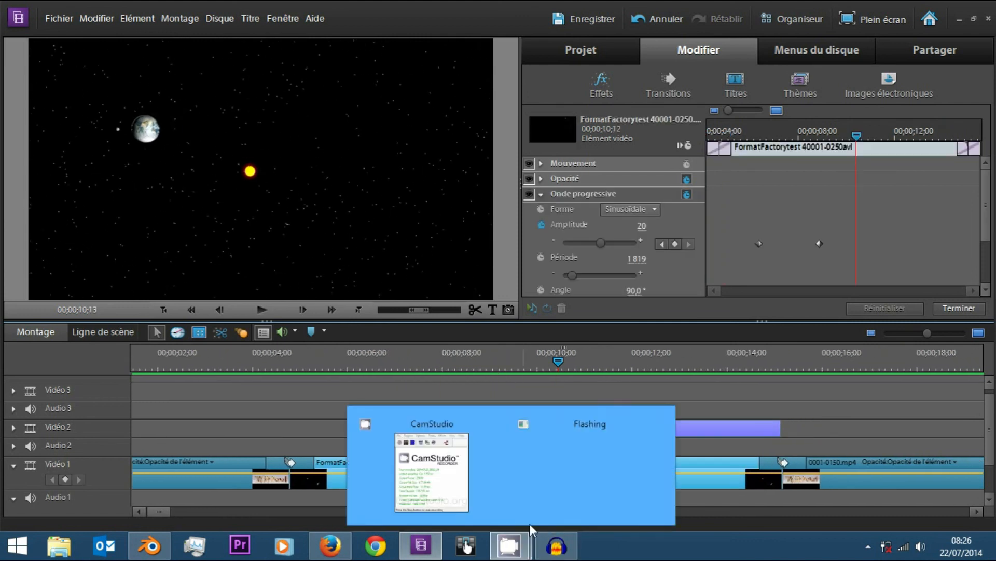